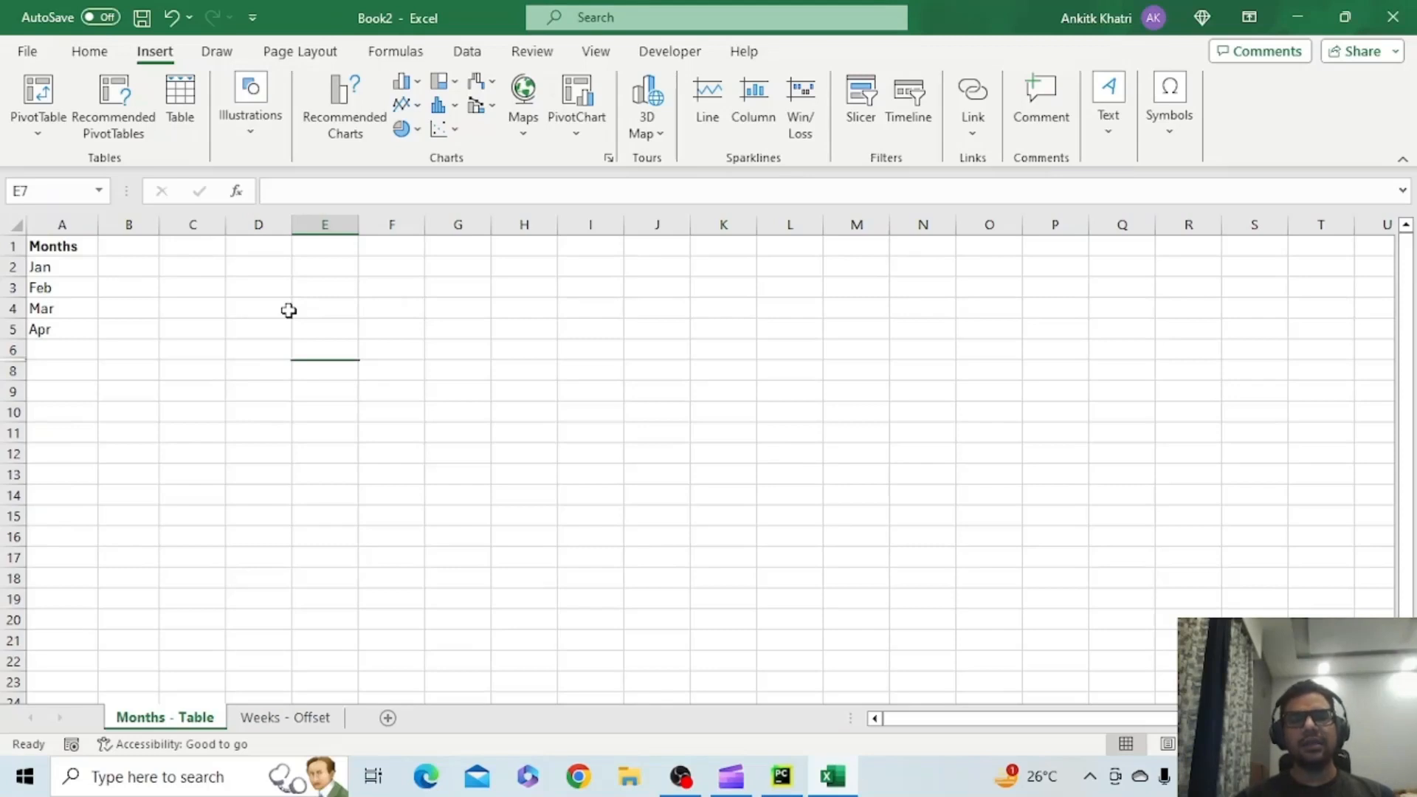
Convert the Months list into a table with headers over $A$1:$A$15 and turn off its header filter.
left_click(60, 270)
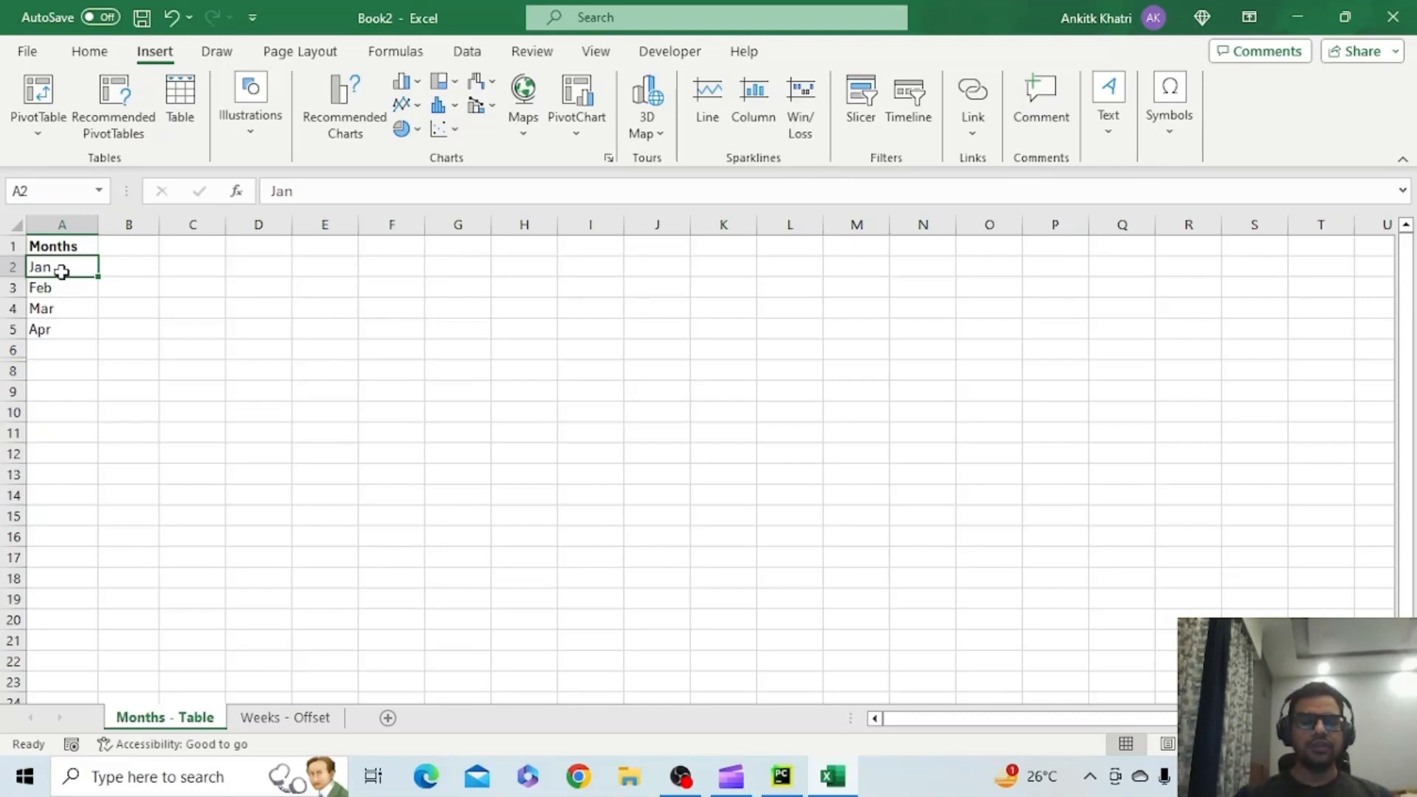
key("ctrl+t")
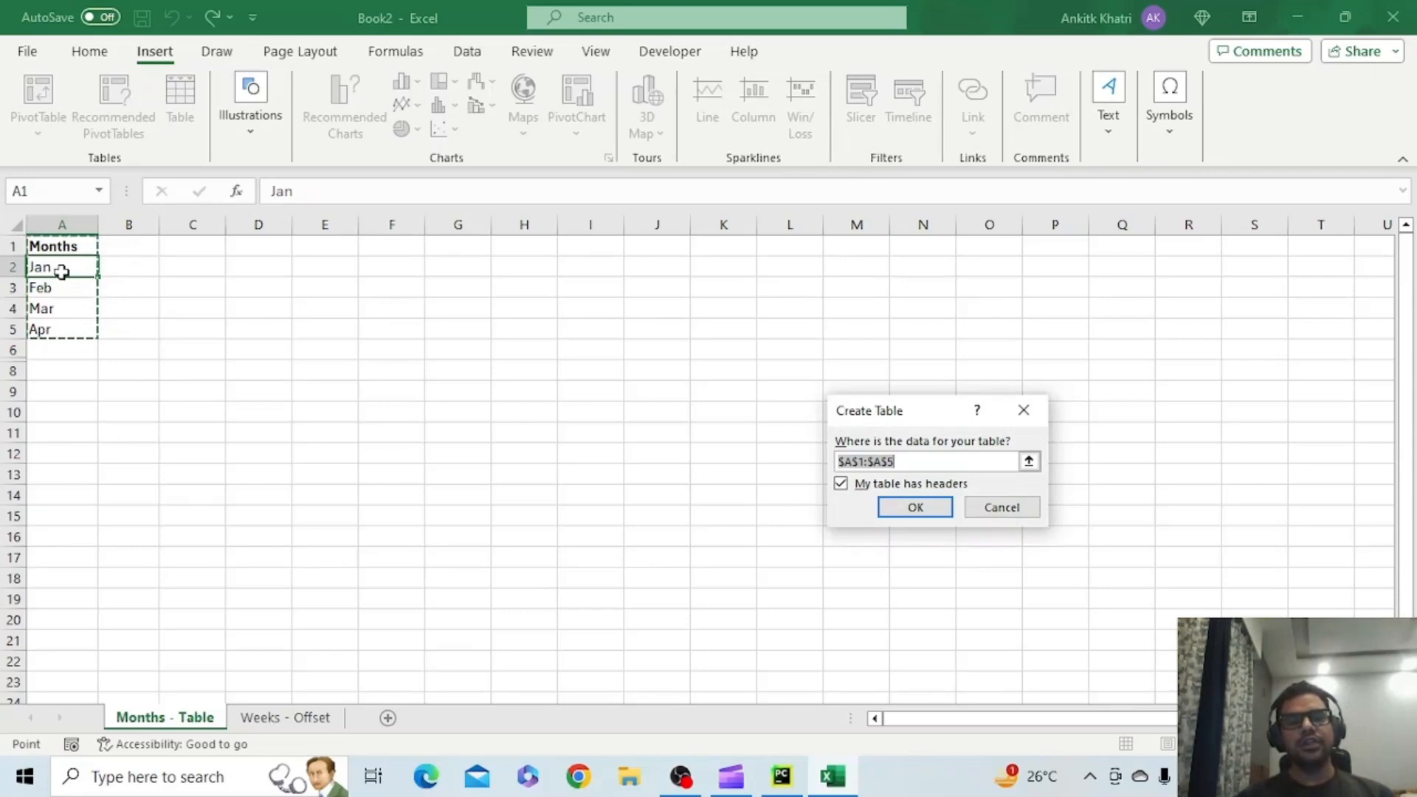
key("Return")
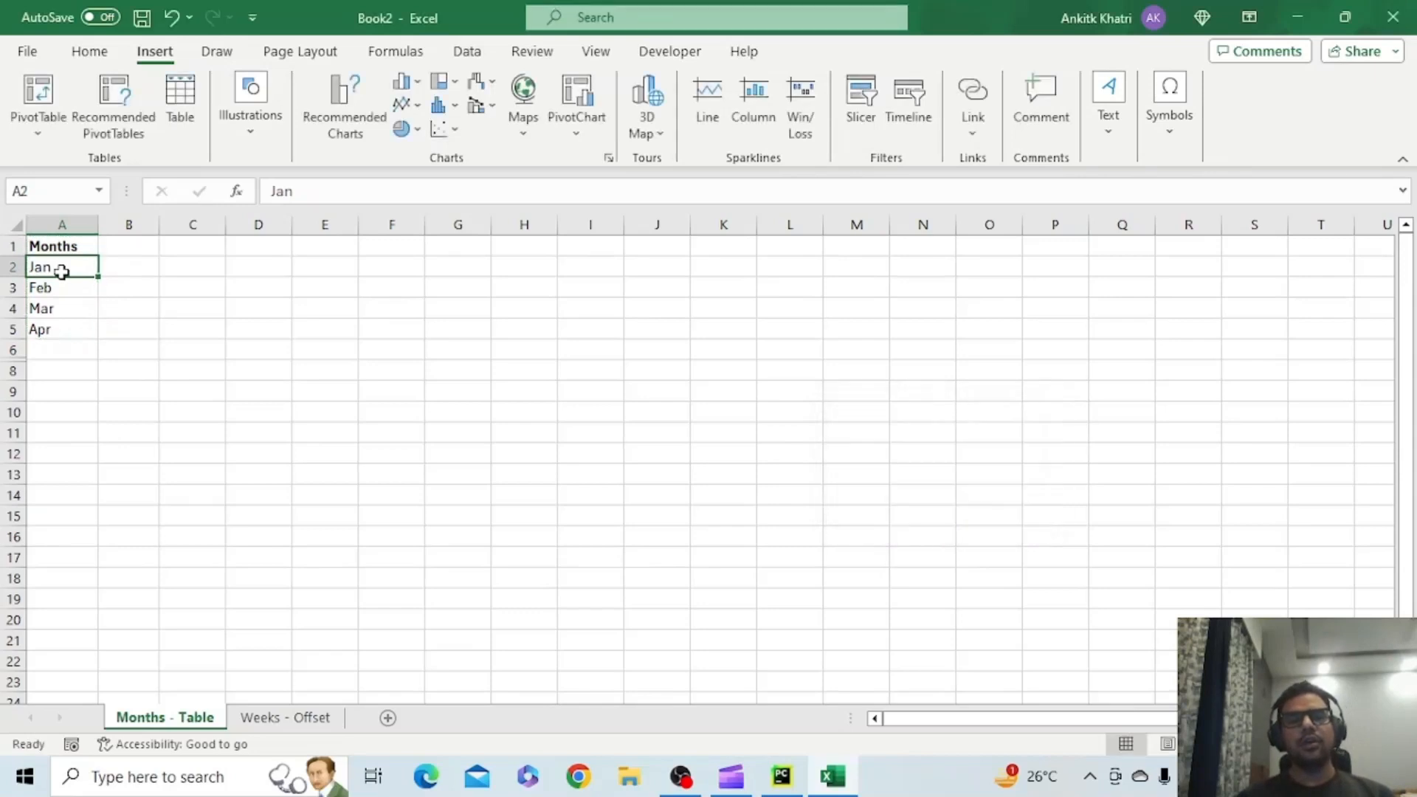
left_click(181, 99)
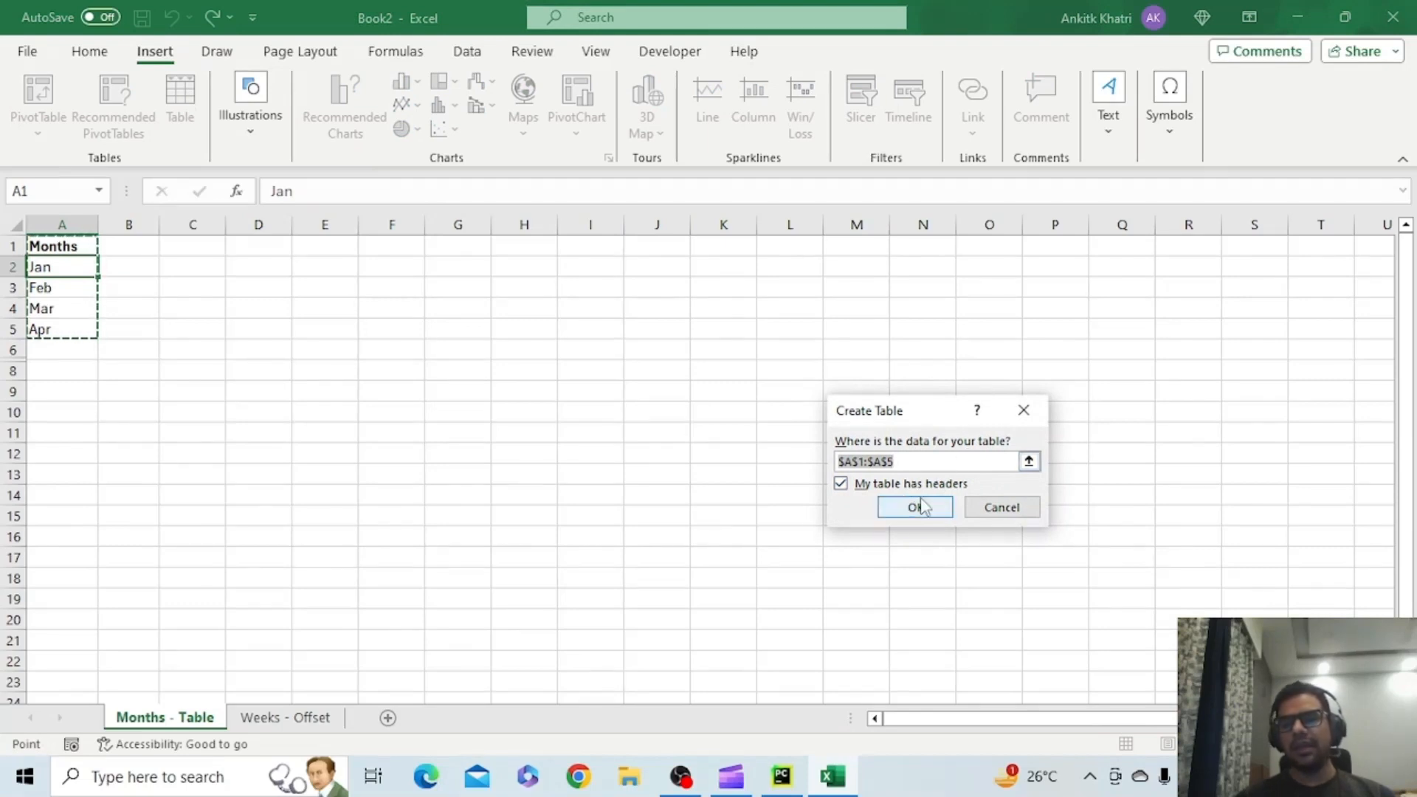
left_click(900, 464)
key("BackSpace")
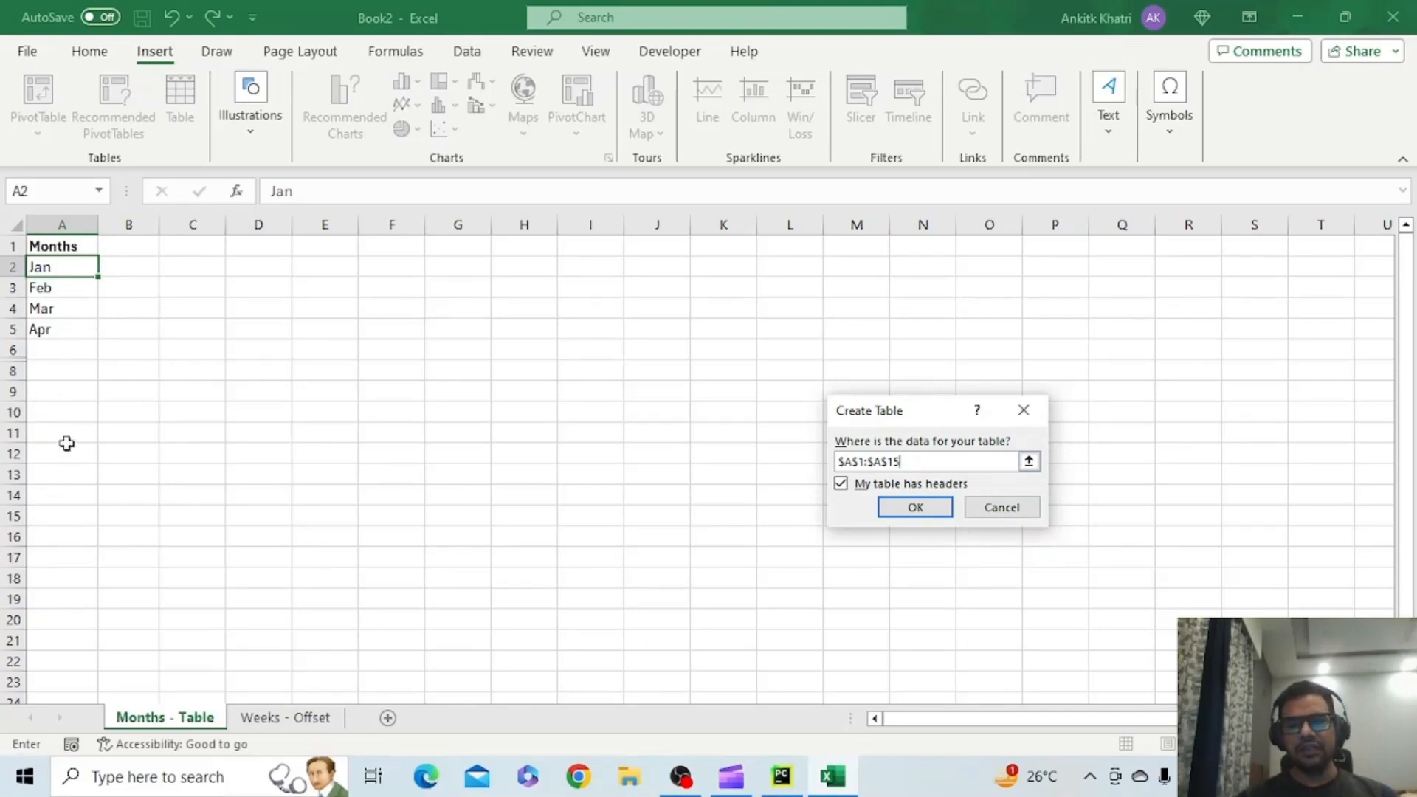
left_click(915, 508)
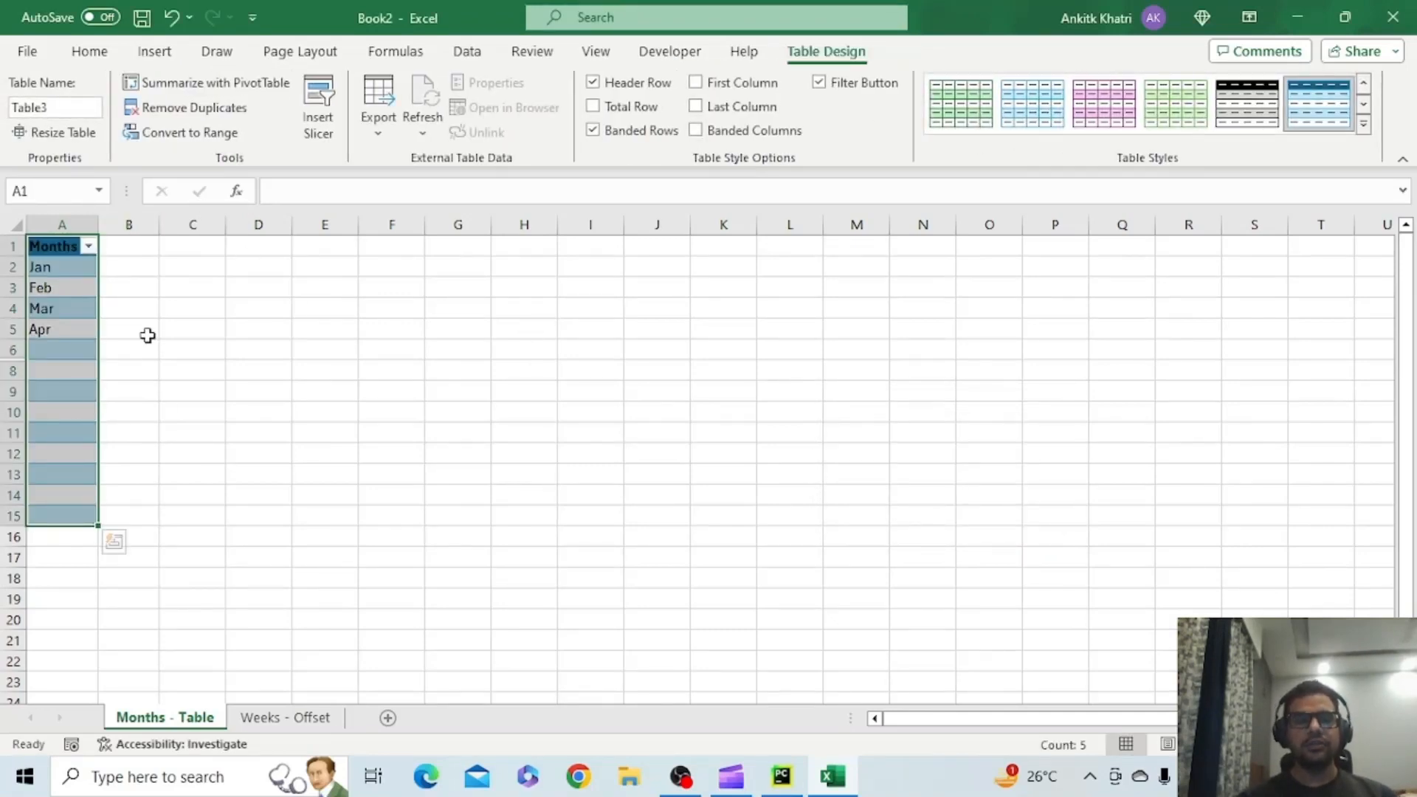
left_click(71, 384)
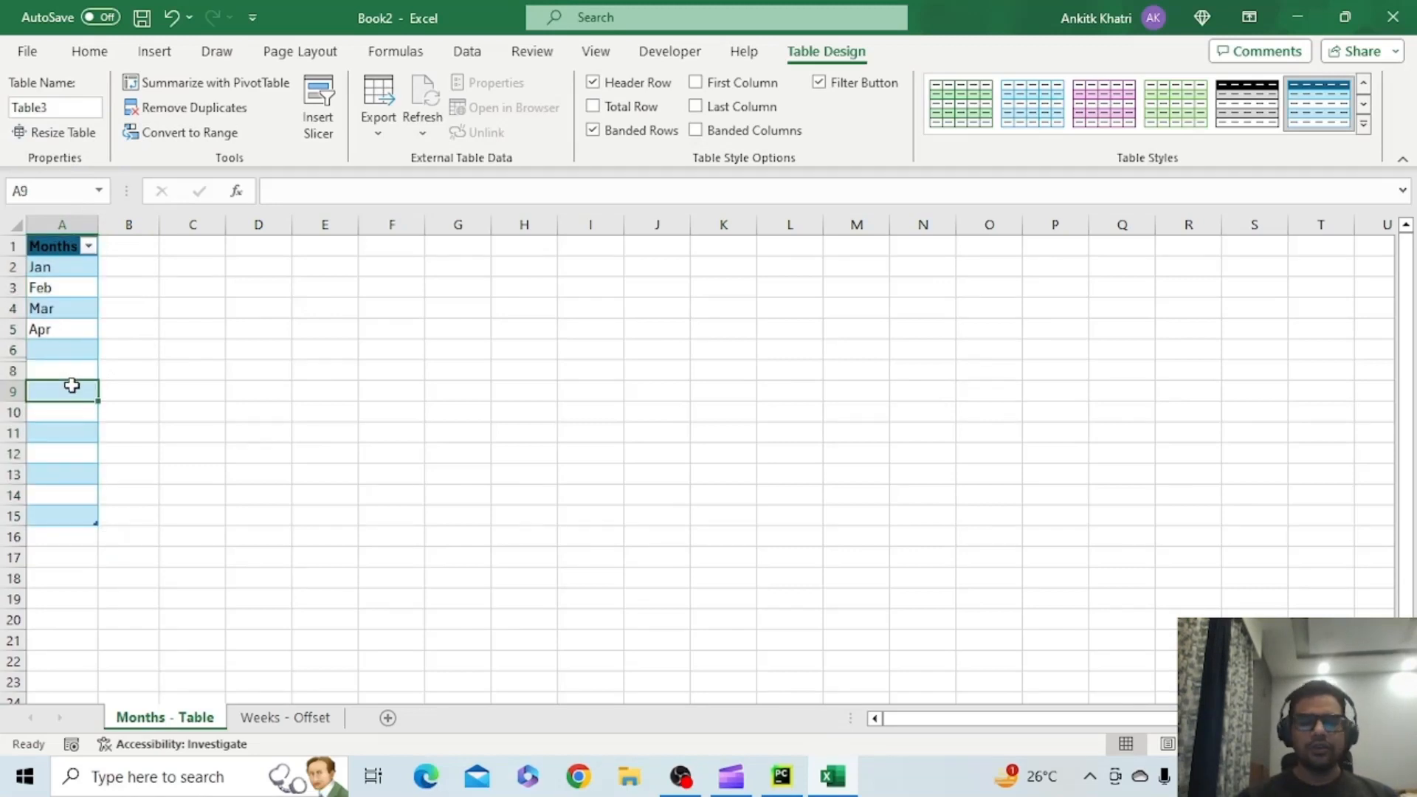
key("ctrl+shift+l")
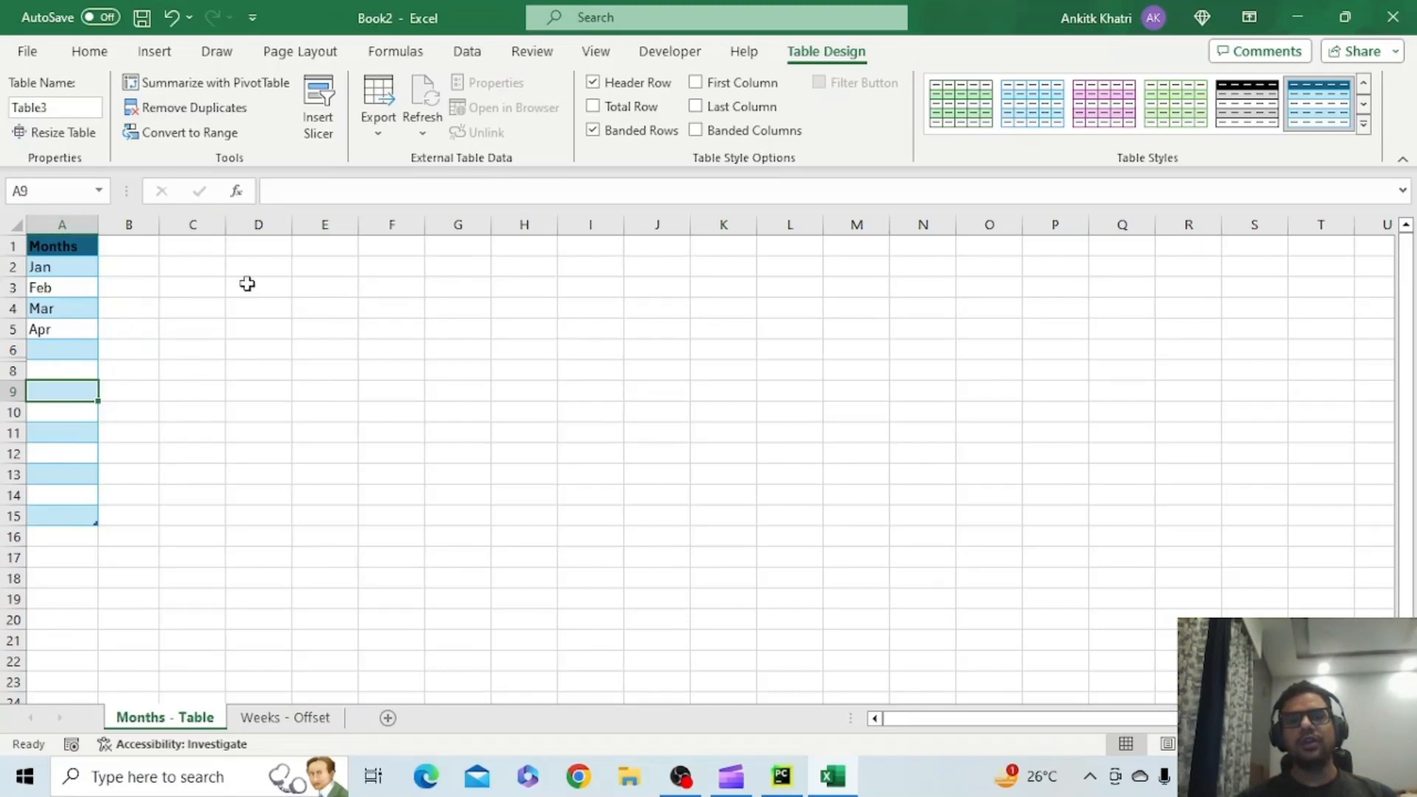
Fill cell F1 with a light blue theme color.
left_click(386, 251)
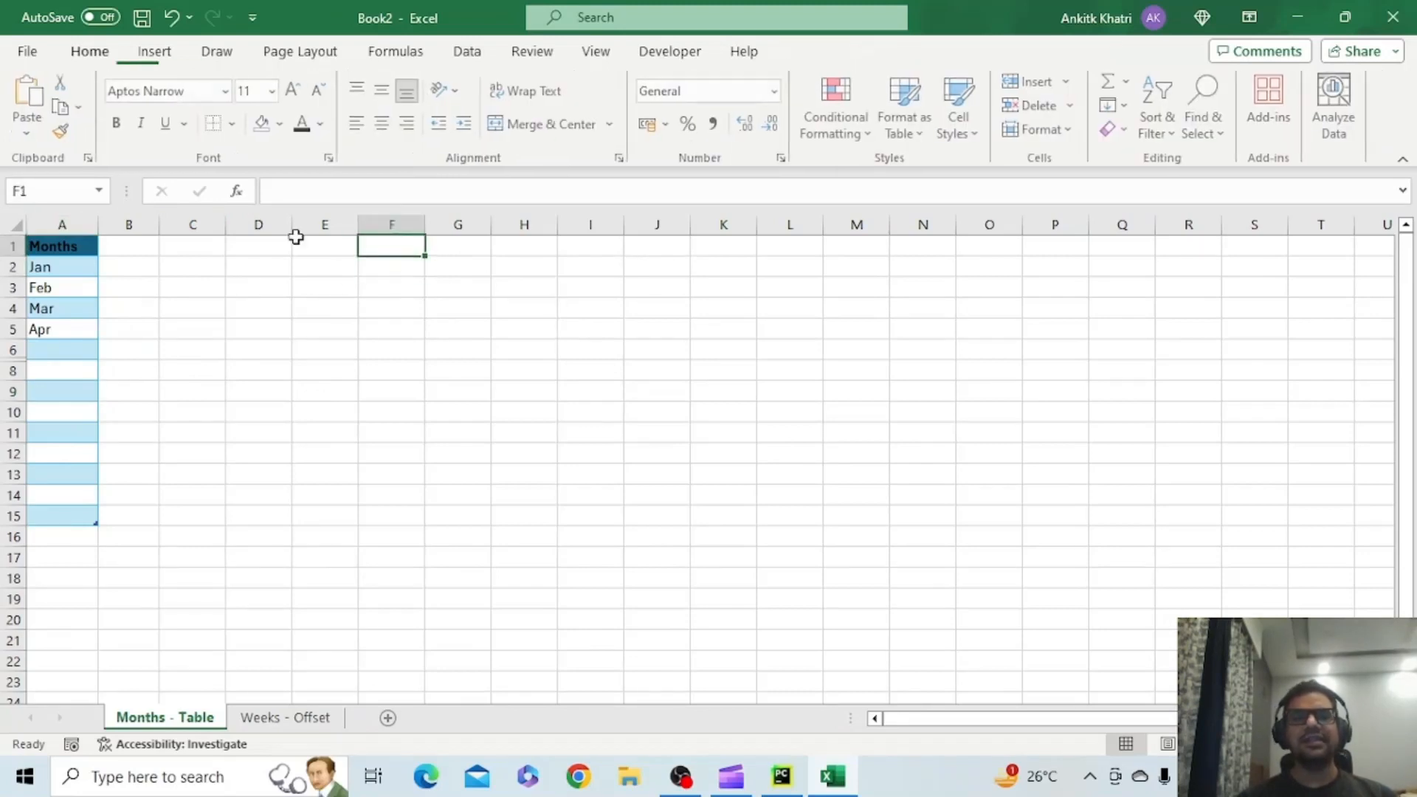
left_click(285, 125)
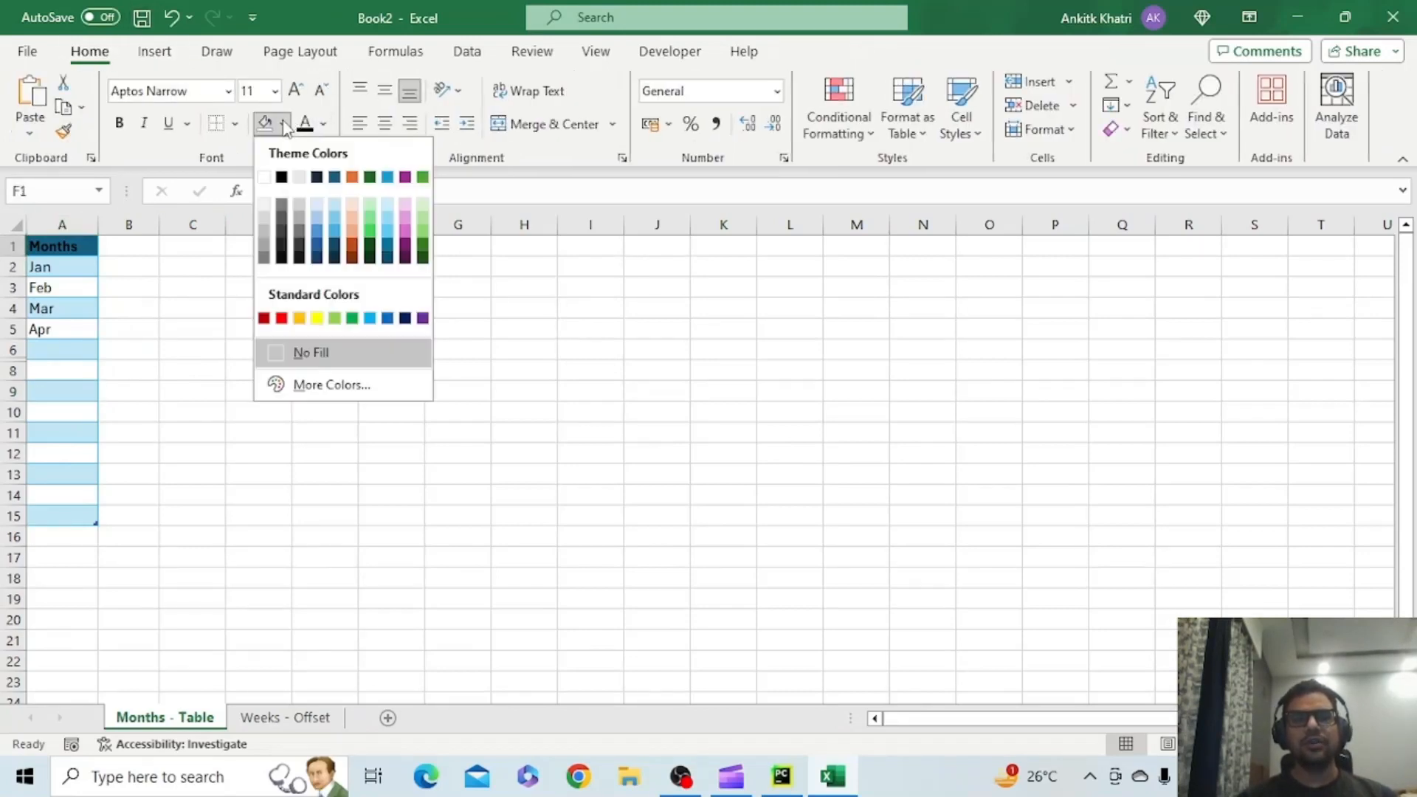
left_click(335, 207)
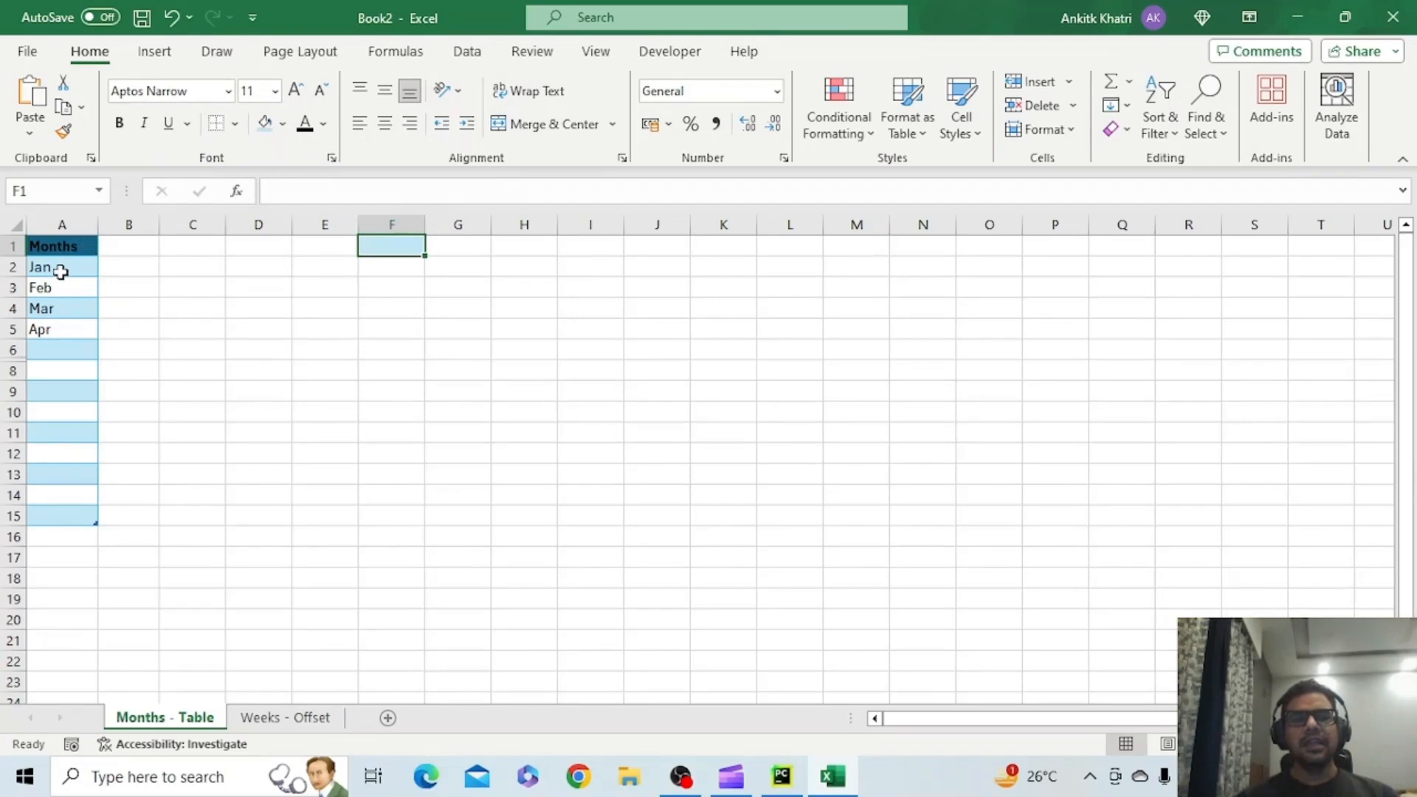
left_click(468, 59)
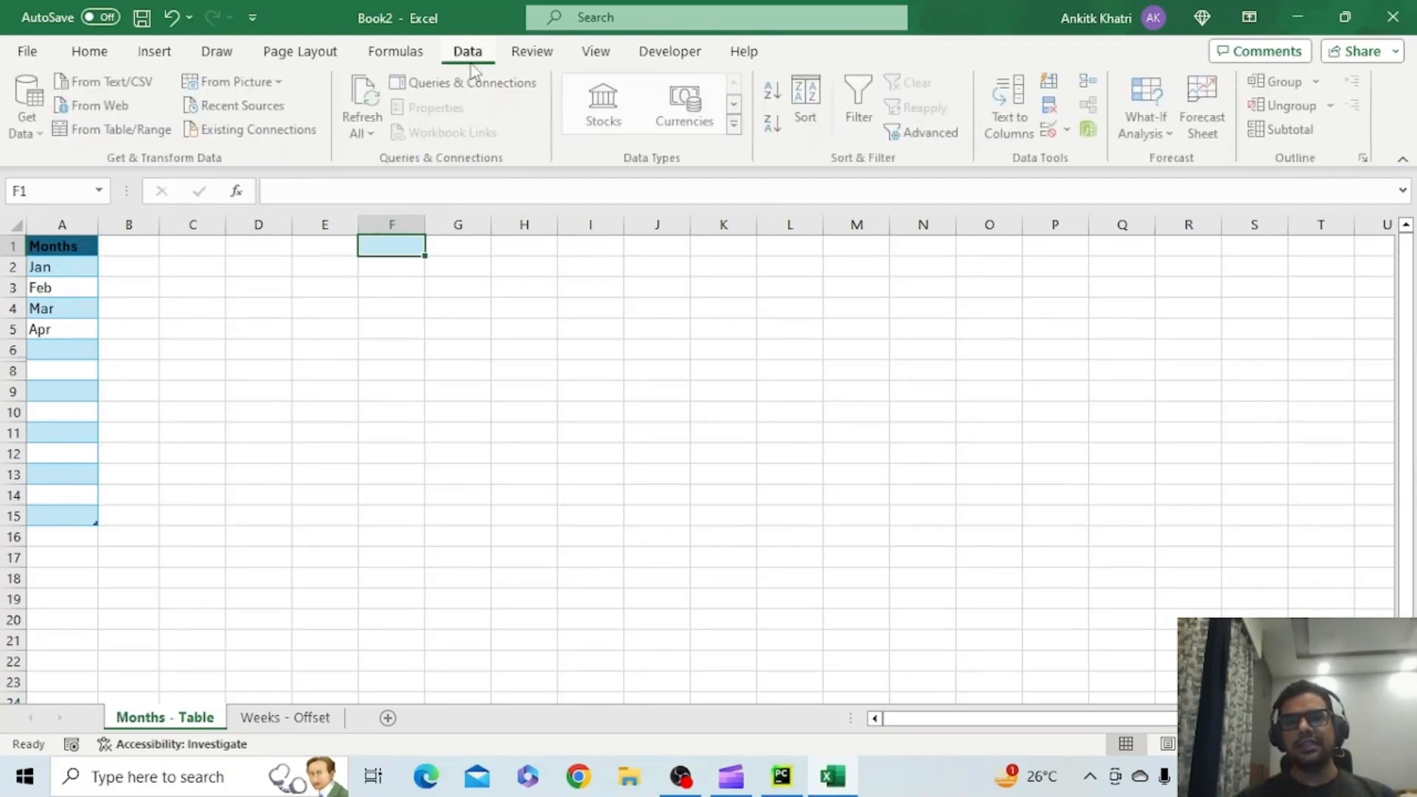
left_click(1053, 131)
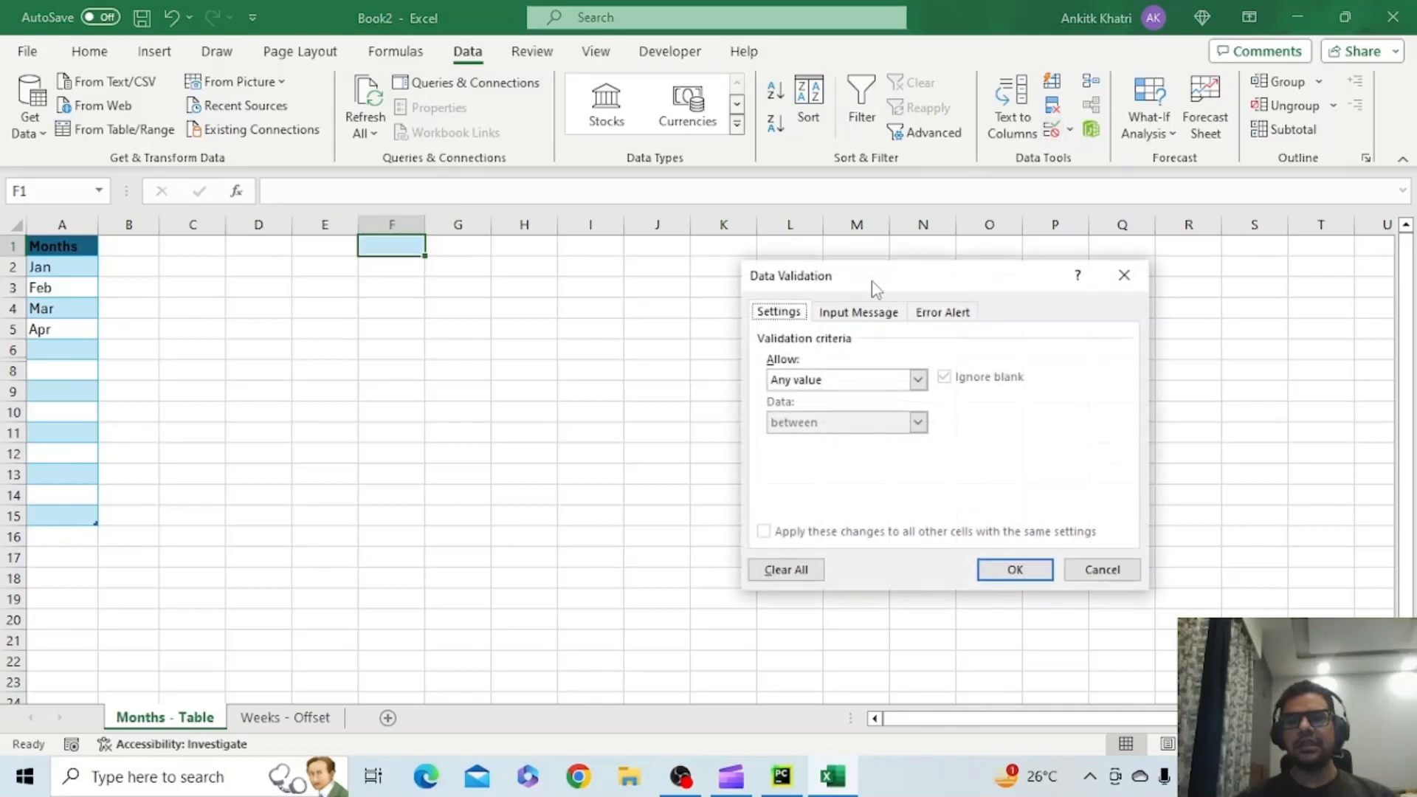
left_click(830, 382)
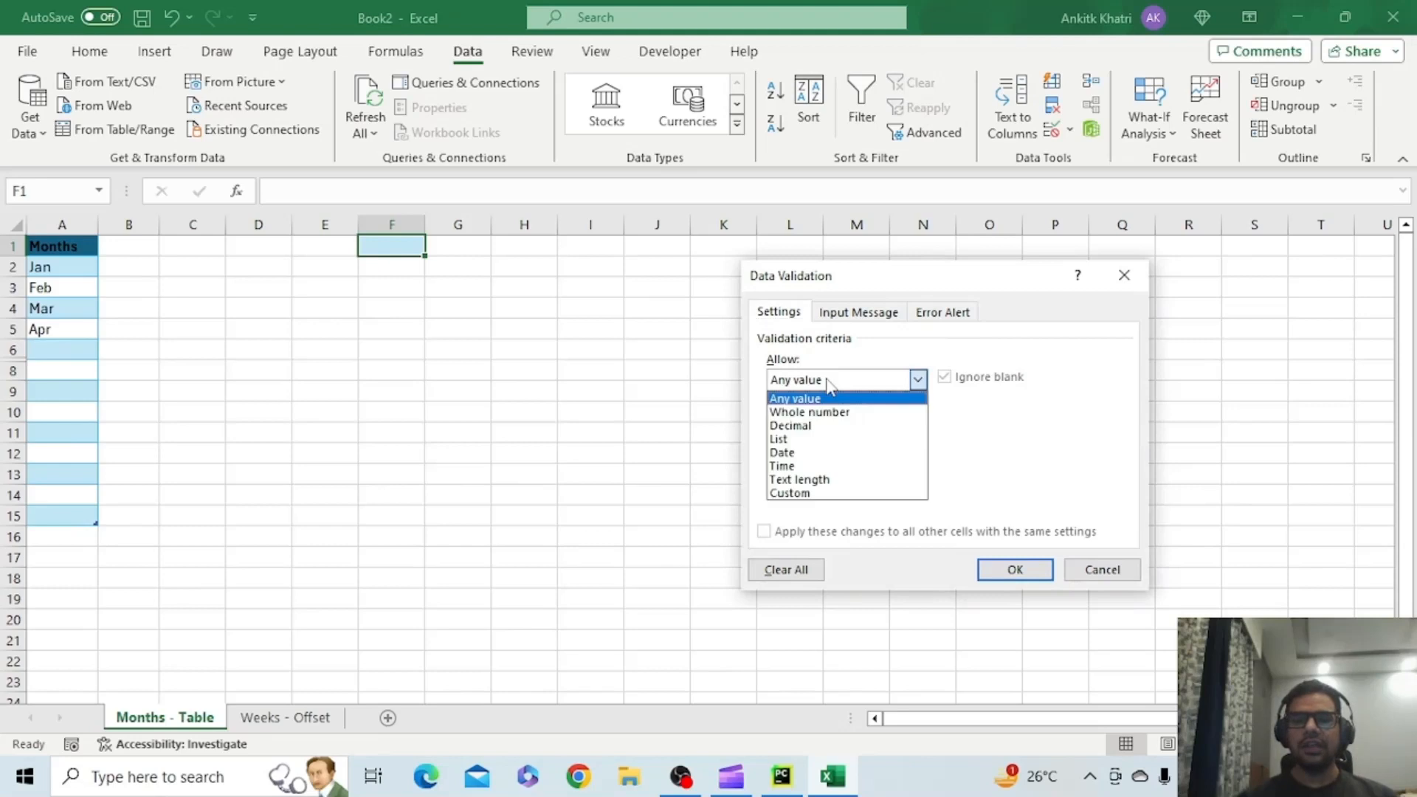
left_click(812, 440)
left_click(794, 465)
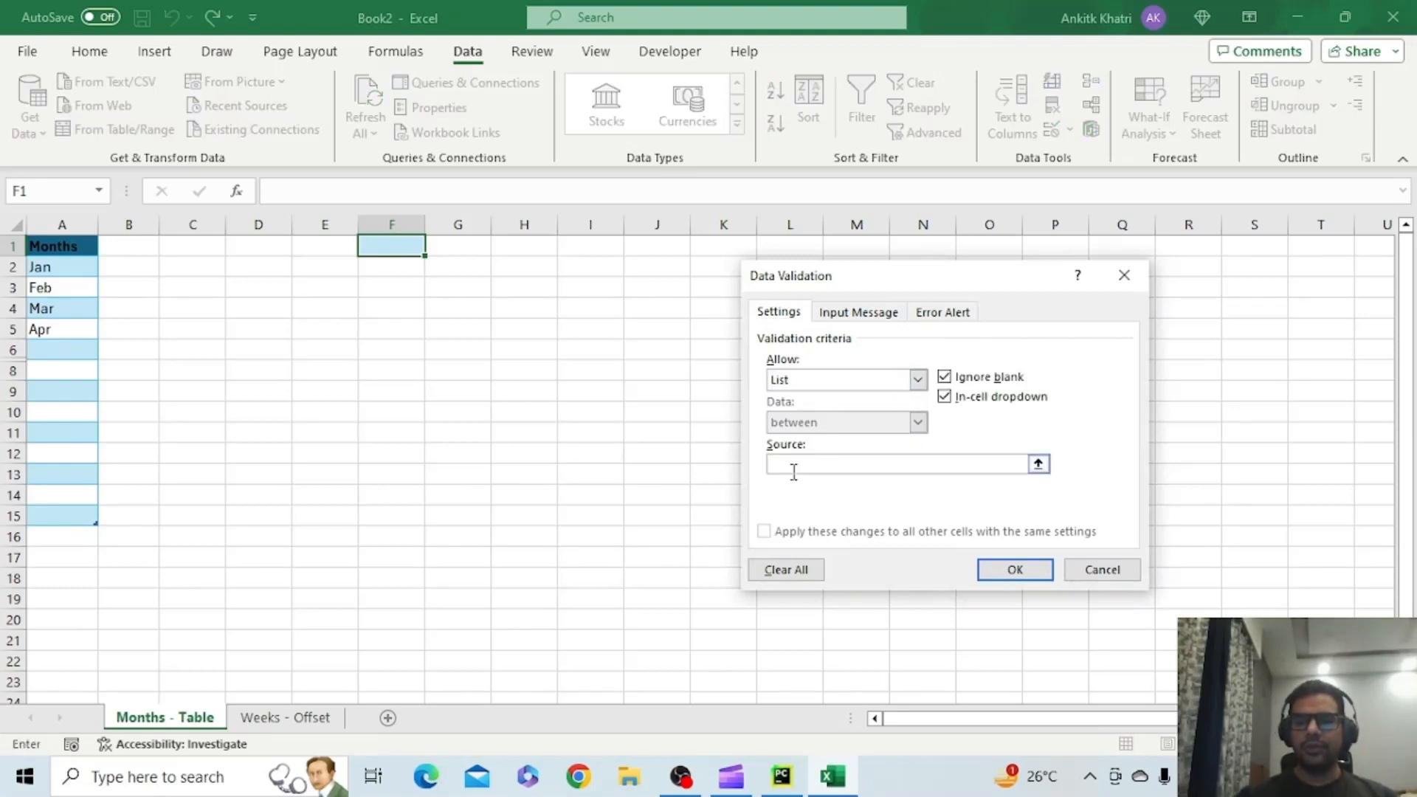
type("=")
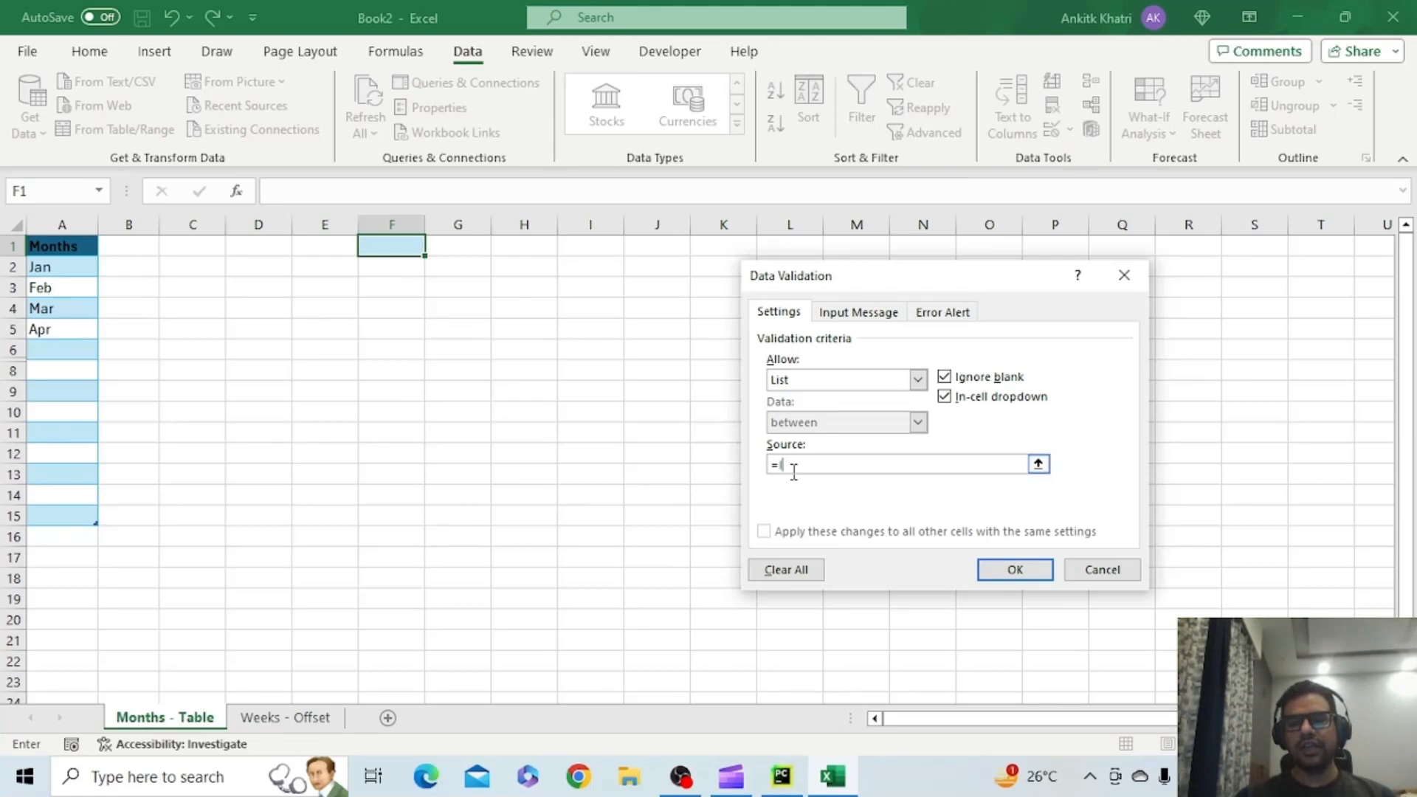
type("Indirect(")
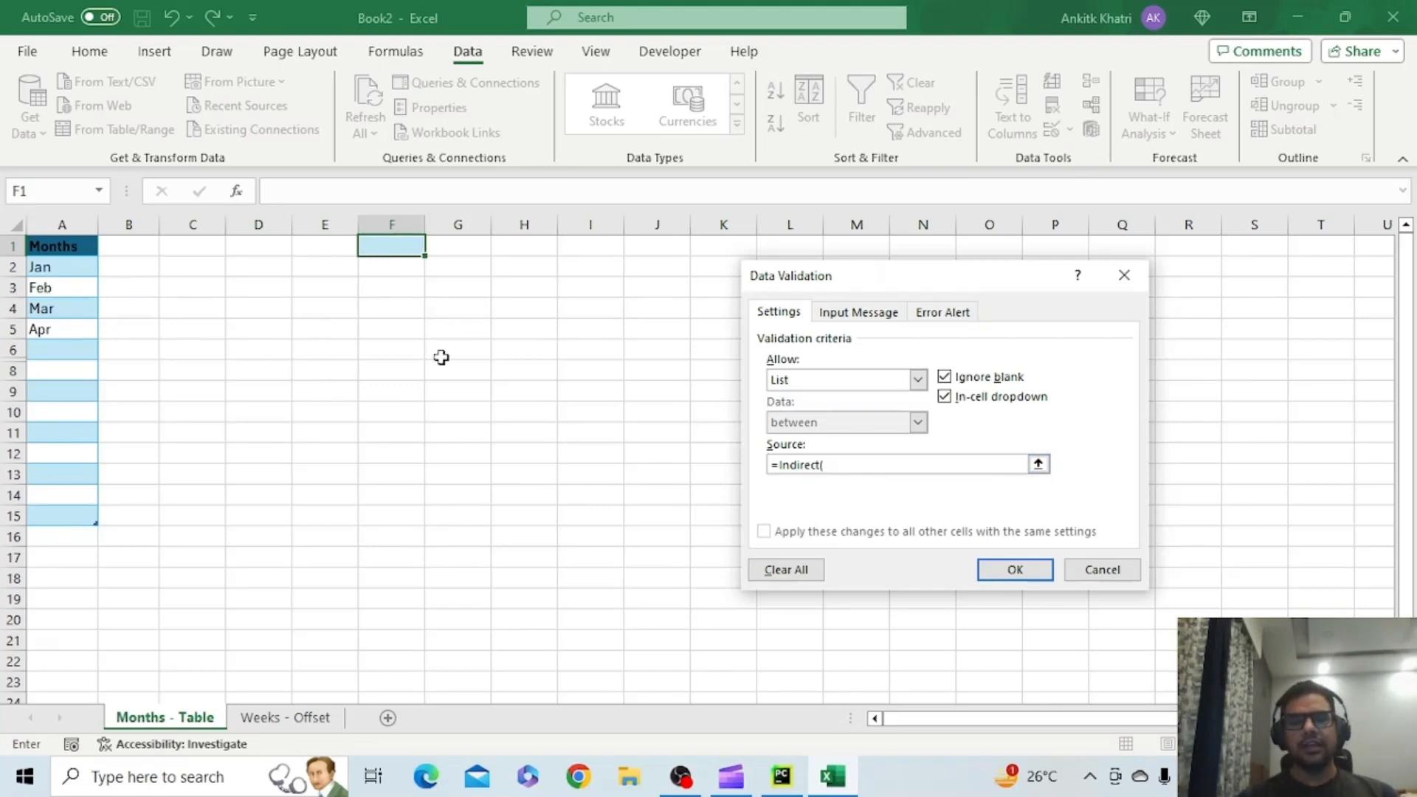
key("Escape")
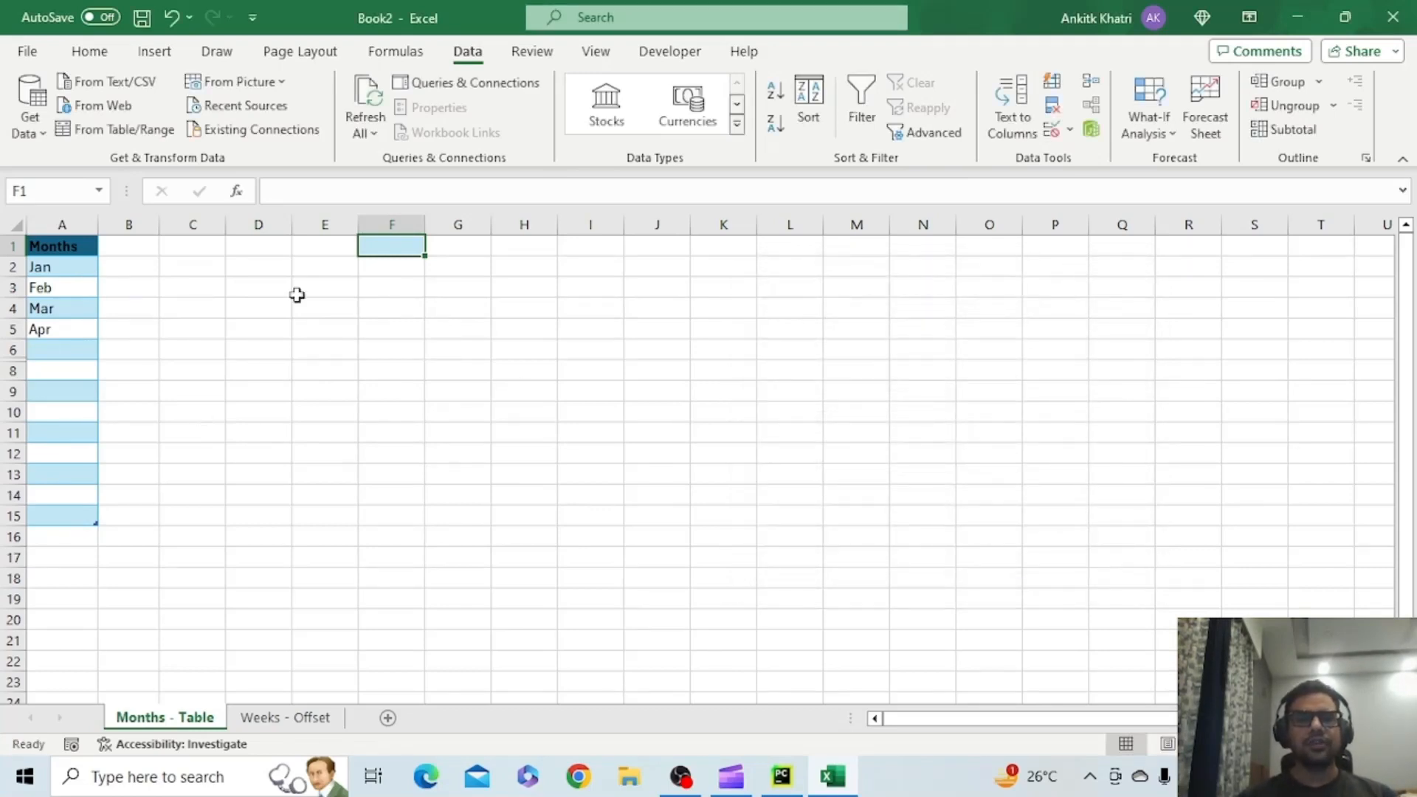
Look up the name of the months table in the Name Manager without editing it.
left_click(382, 55)
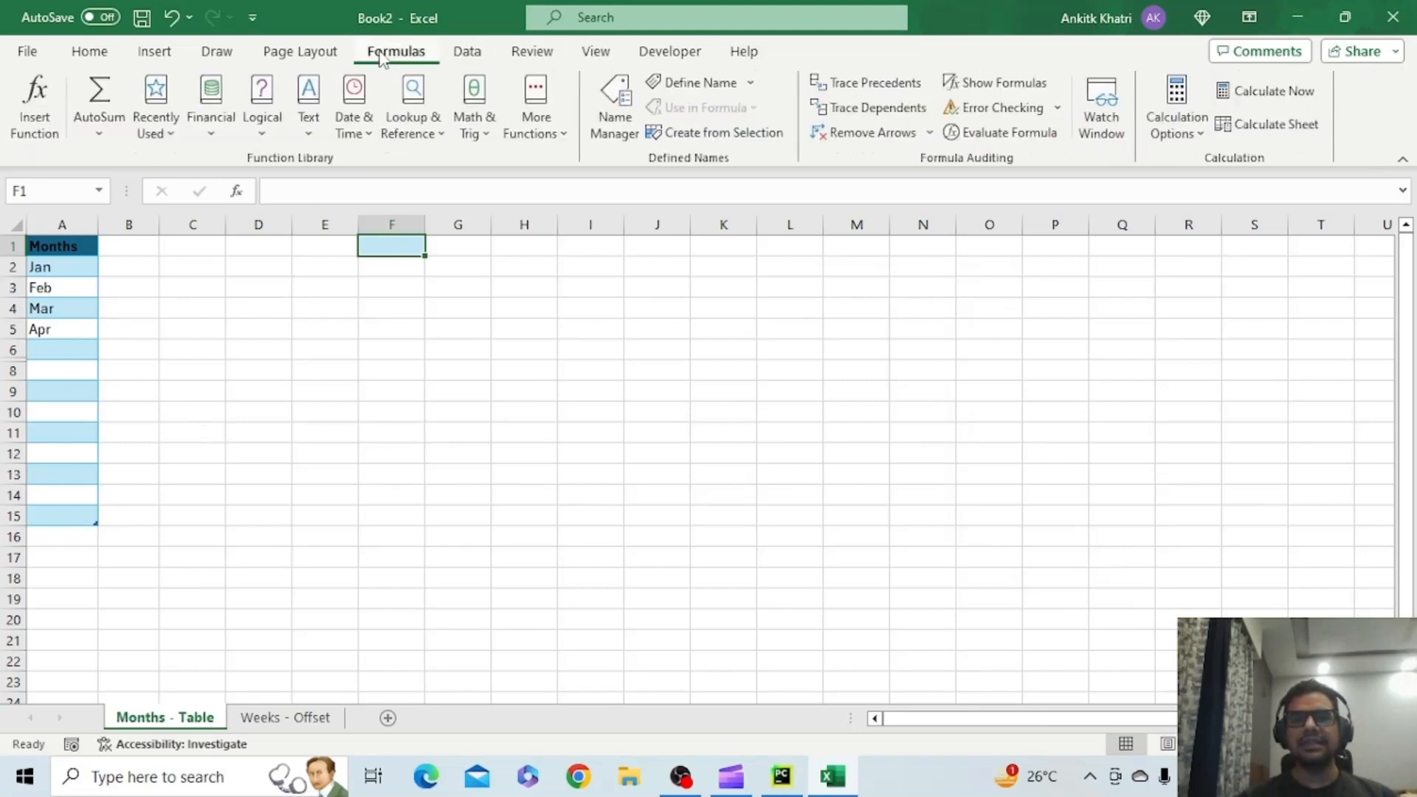
left_click(613, 107)
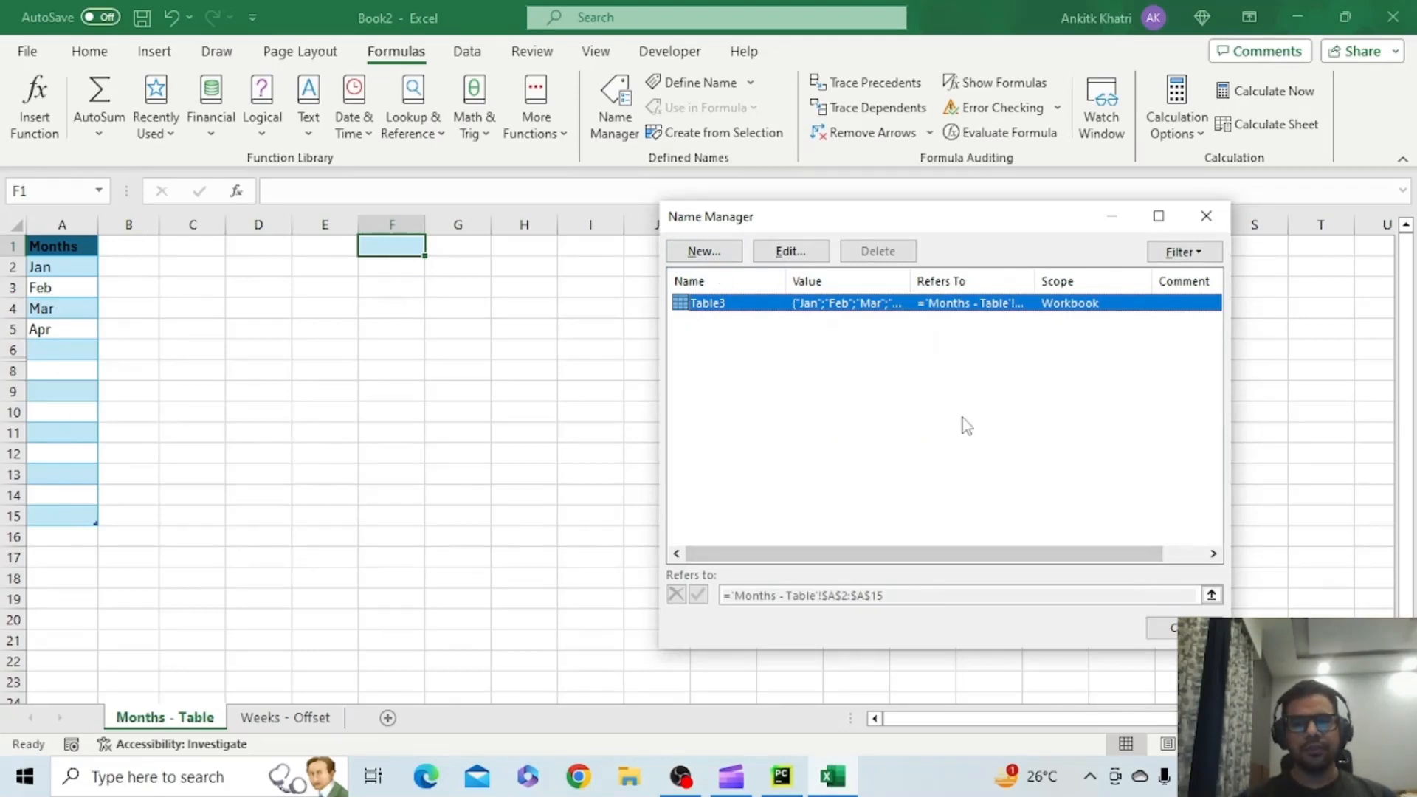
left_click(791, 251)
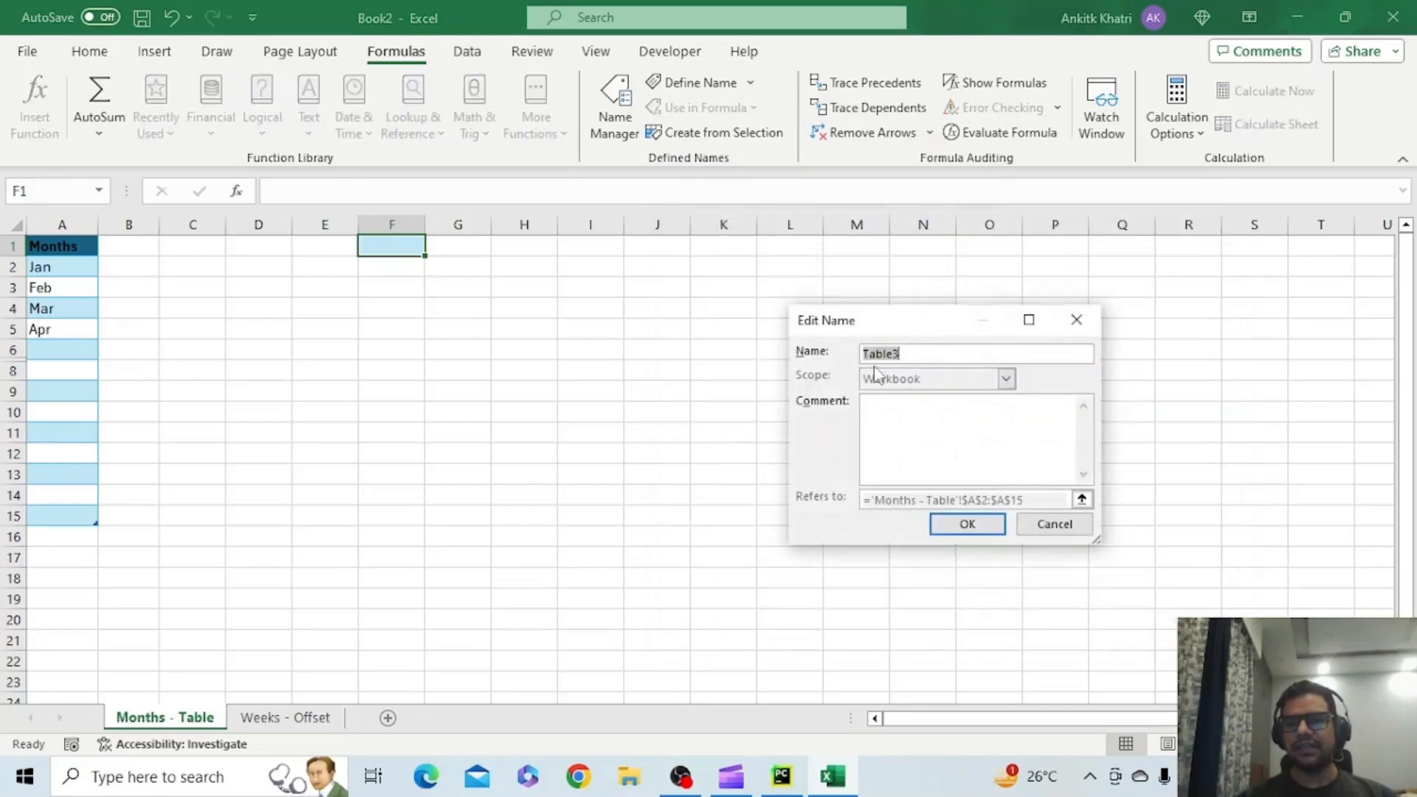
left_click(1072, 527)
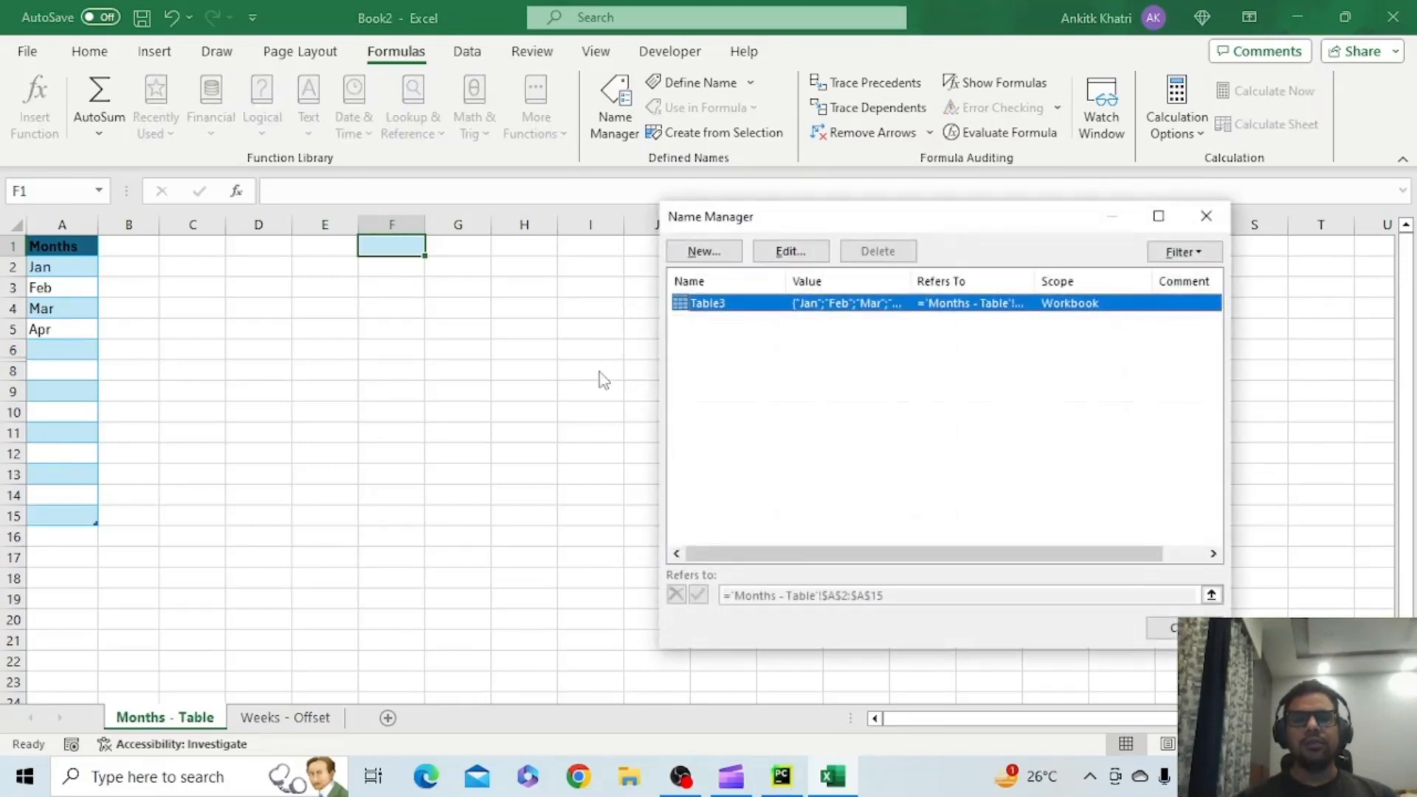
left_click(1174, 633)
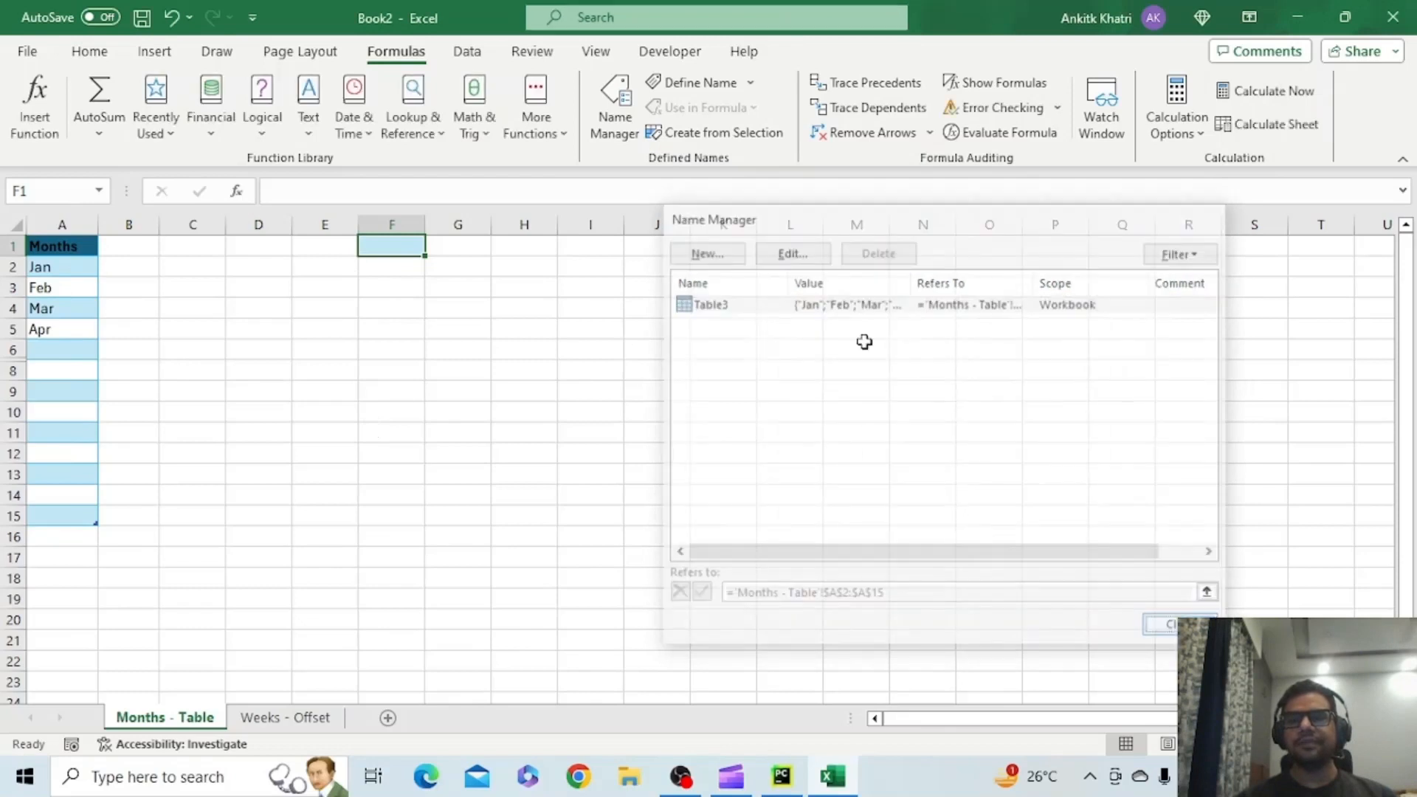
Start a data validation rule for cell F1 that allows a List.
left_click(470, 57)
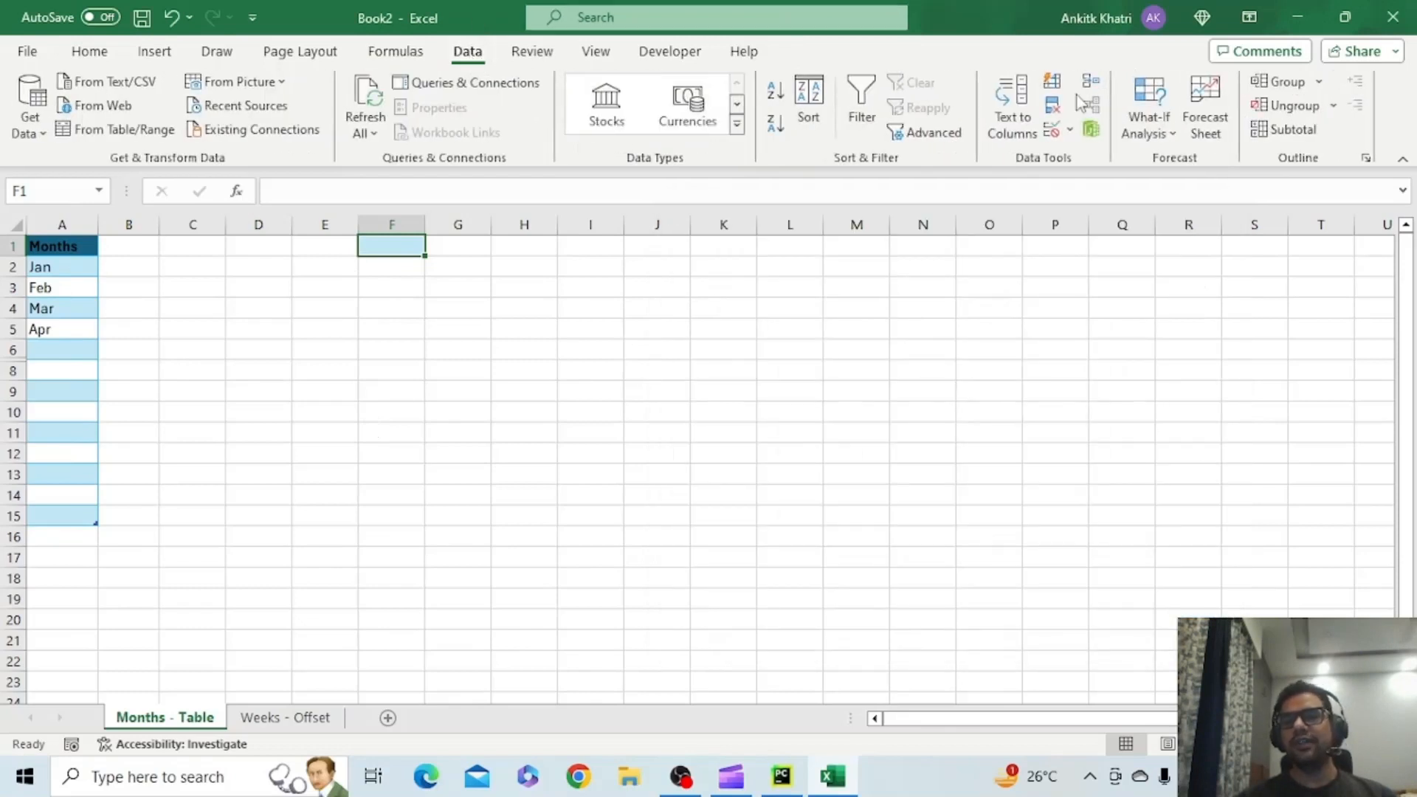
left_click(1053, 129)
left_click(782, 379)
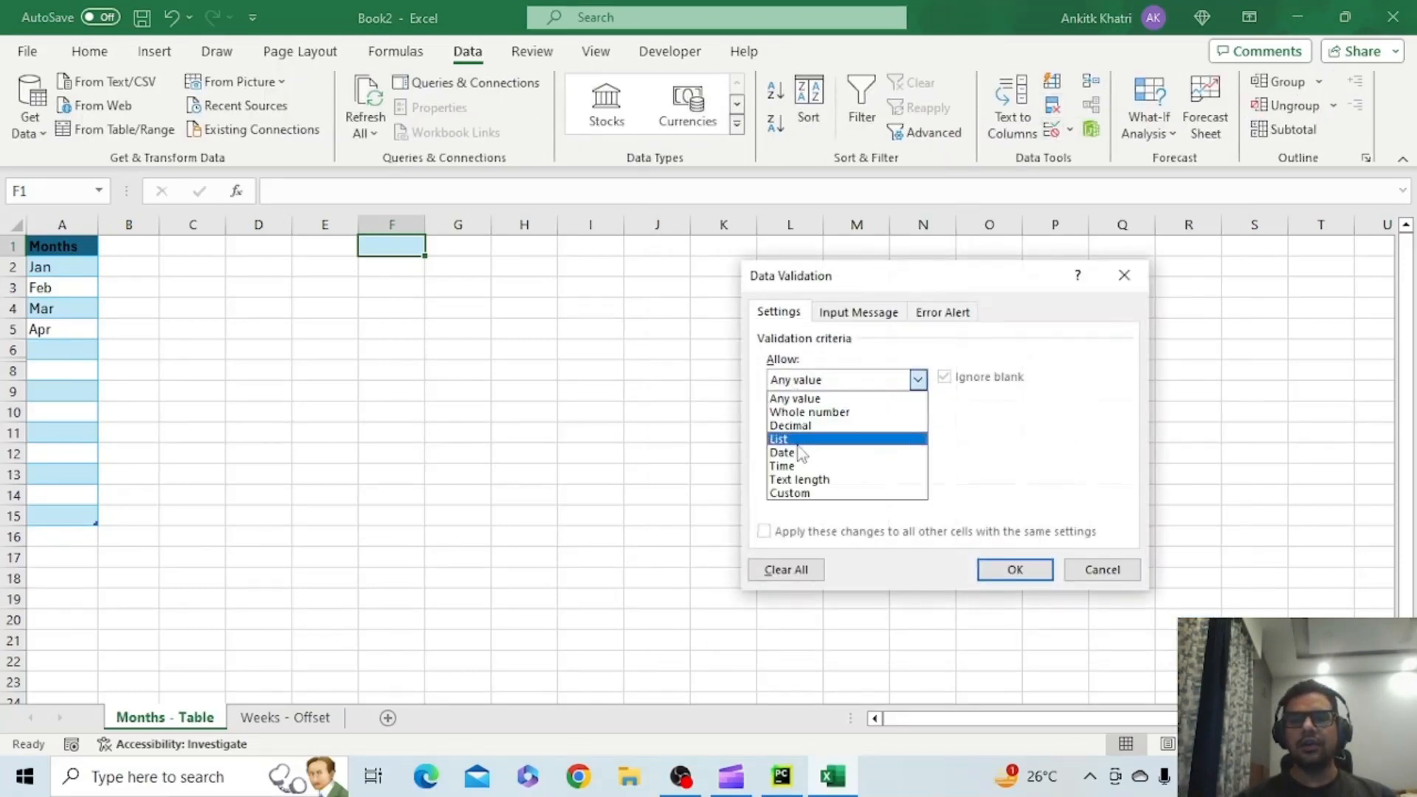
left_click(790, 439)
Set the validation list's source to =Indirect("Table3[Months]") and apply the rule to F1.
left_click(798, 464)
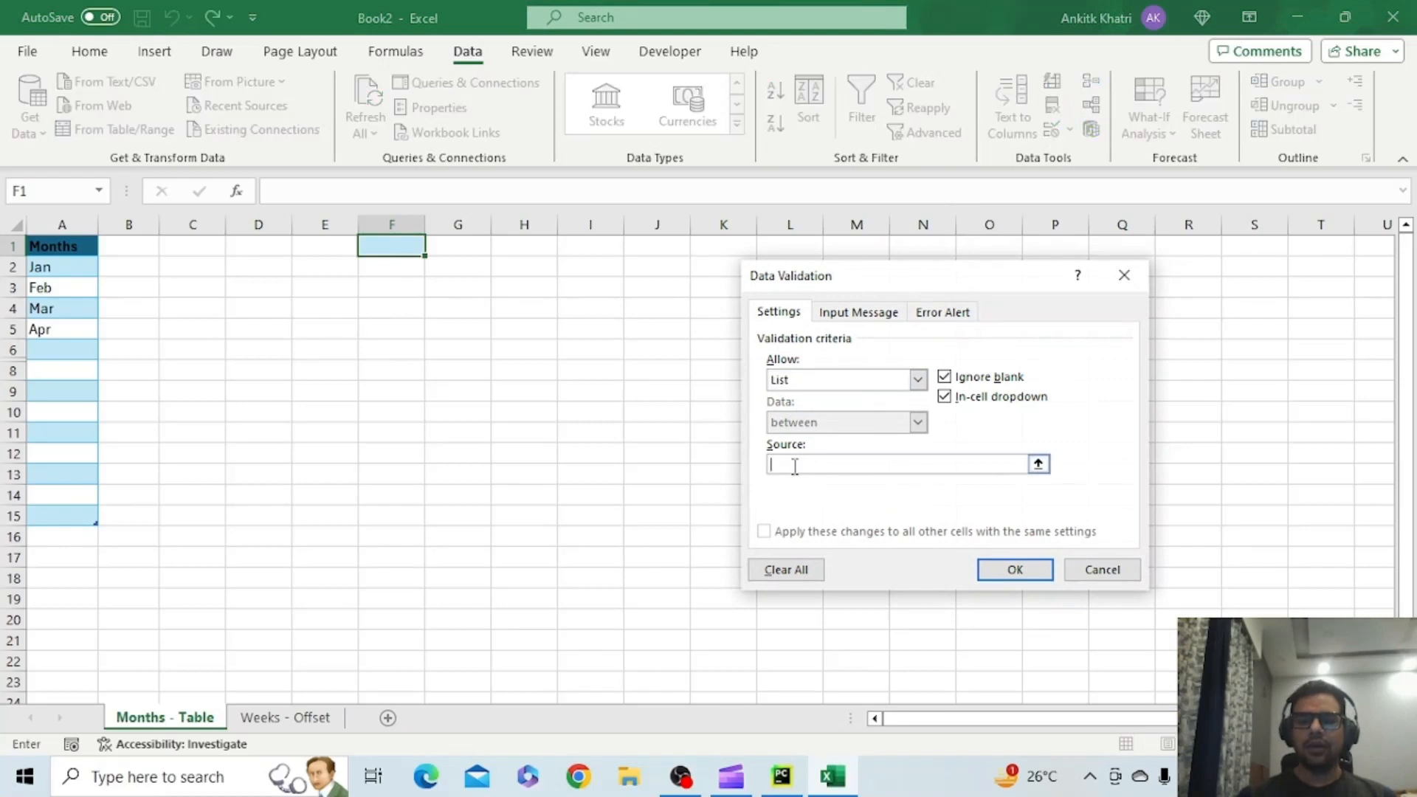
type("=Indir")
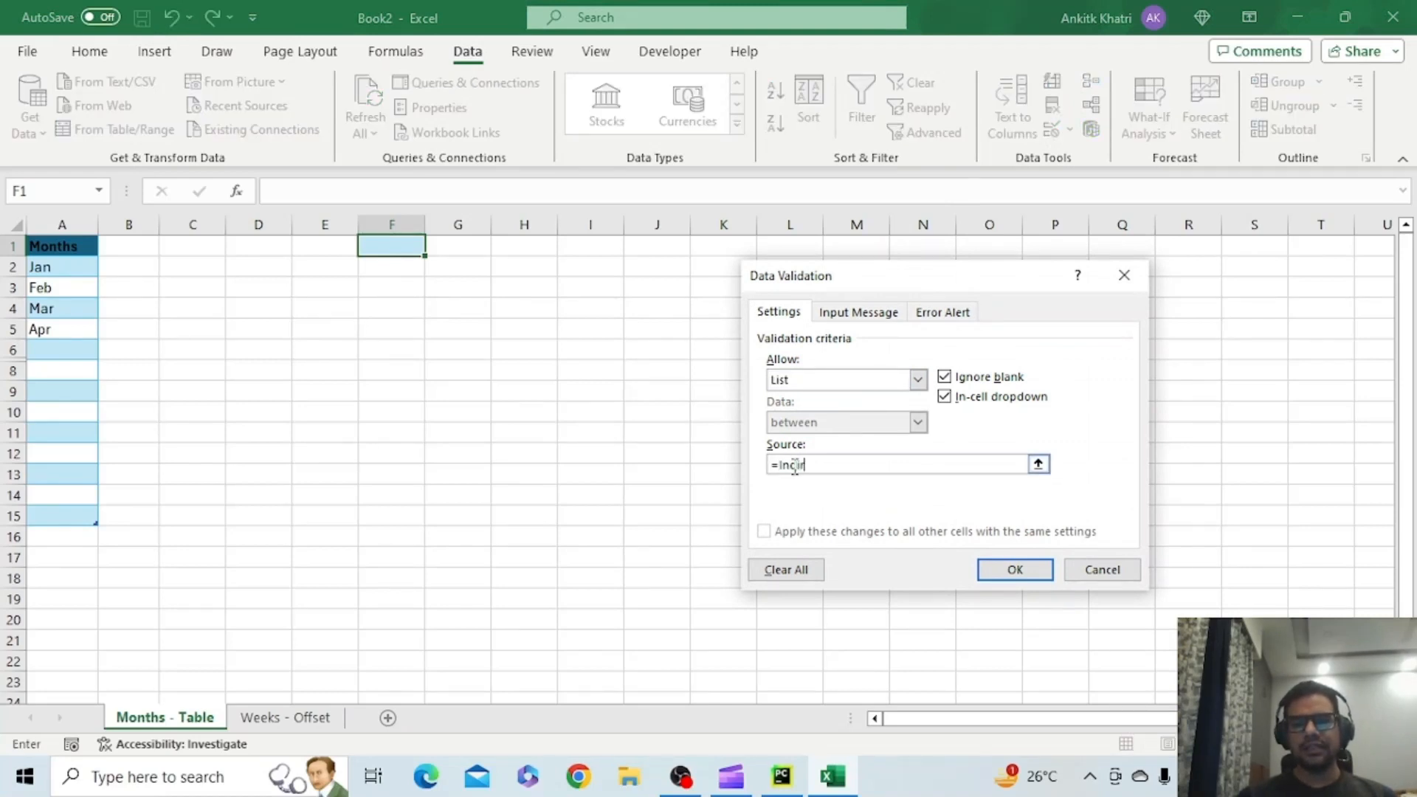
type("ect(")
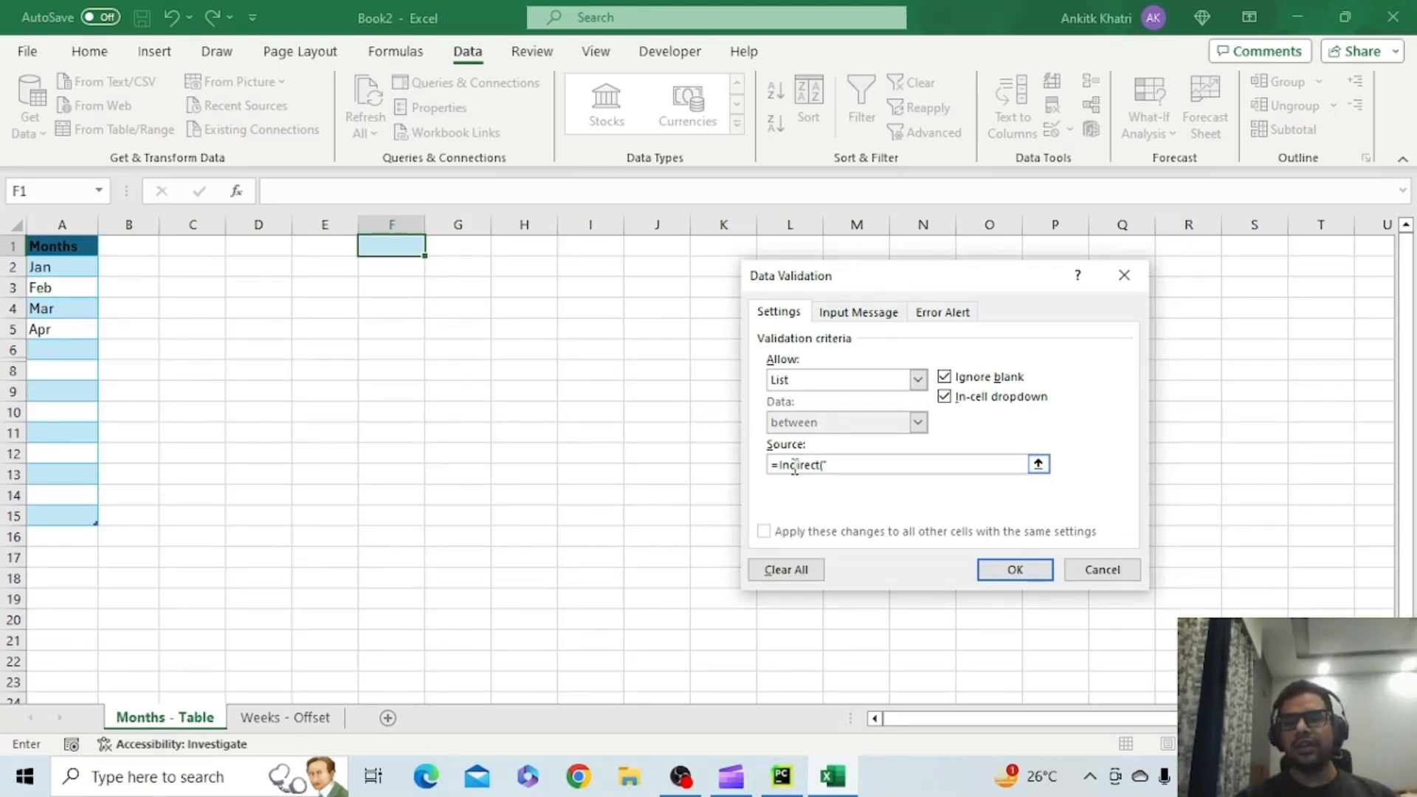
type("Table3")
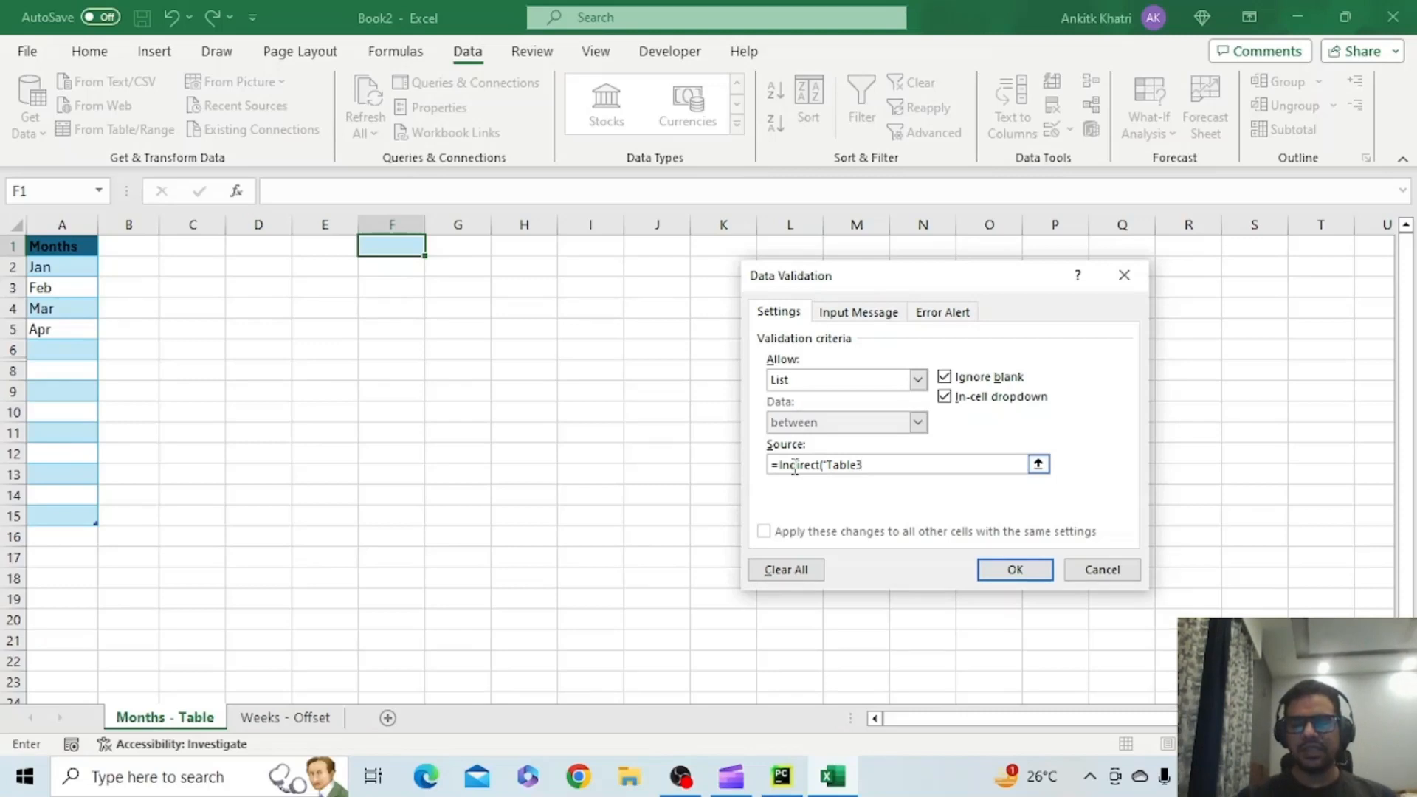
type("[months")
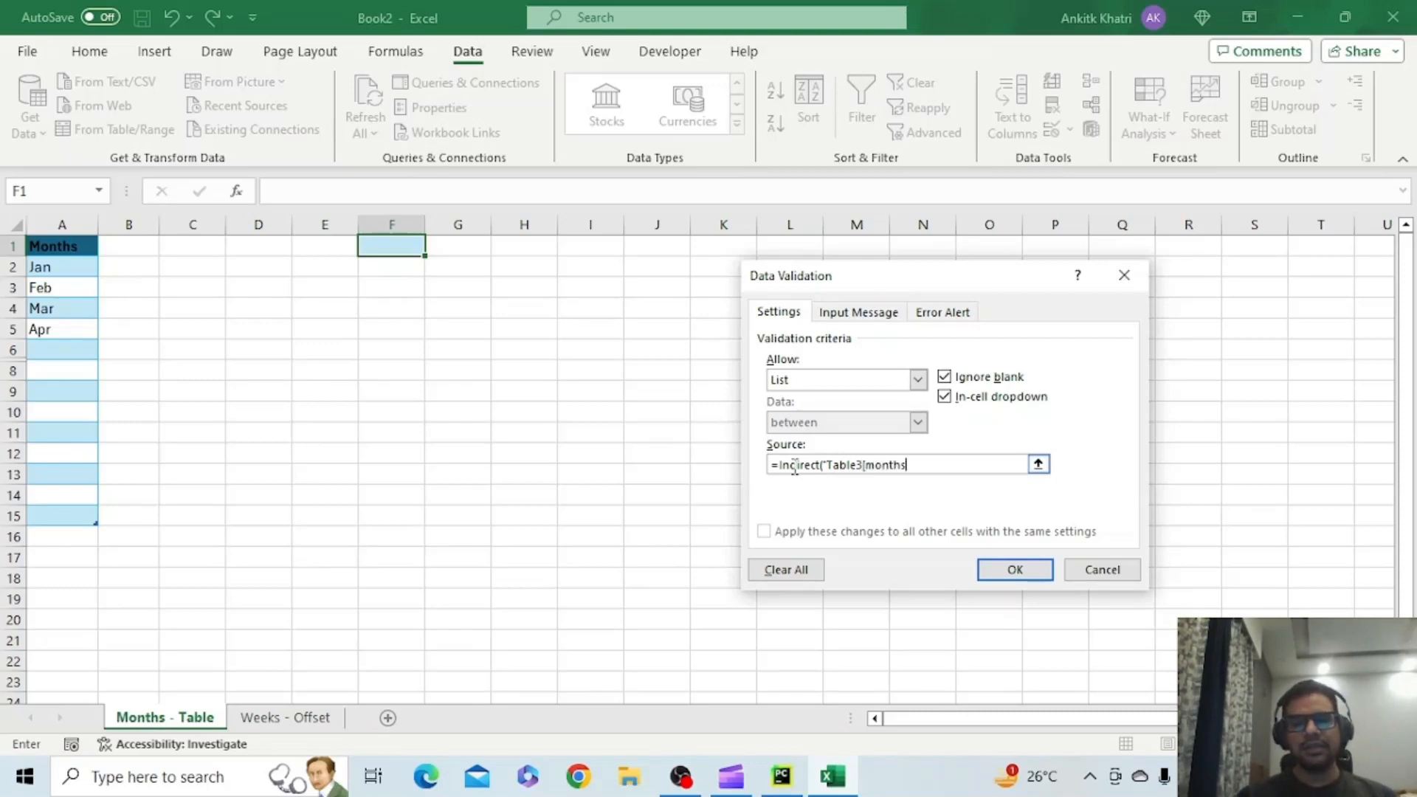
key("BackSpace")
key("BackSpace")
key("BackSpace")
key("BackSpace")
key("BackSpace")
type("Mo")
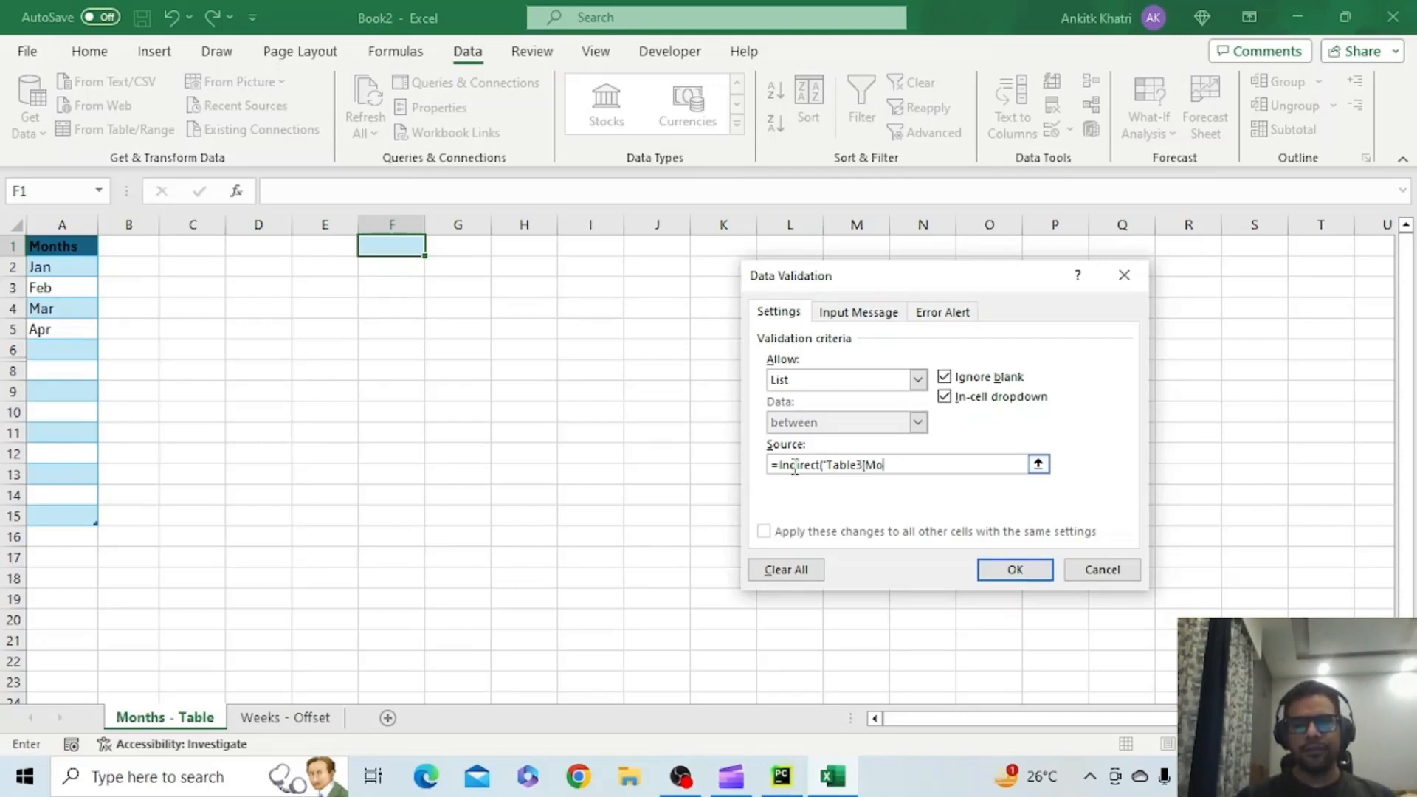
type("nths")
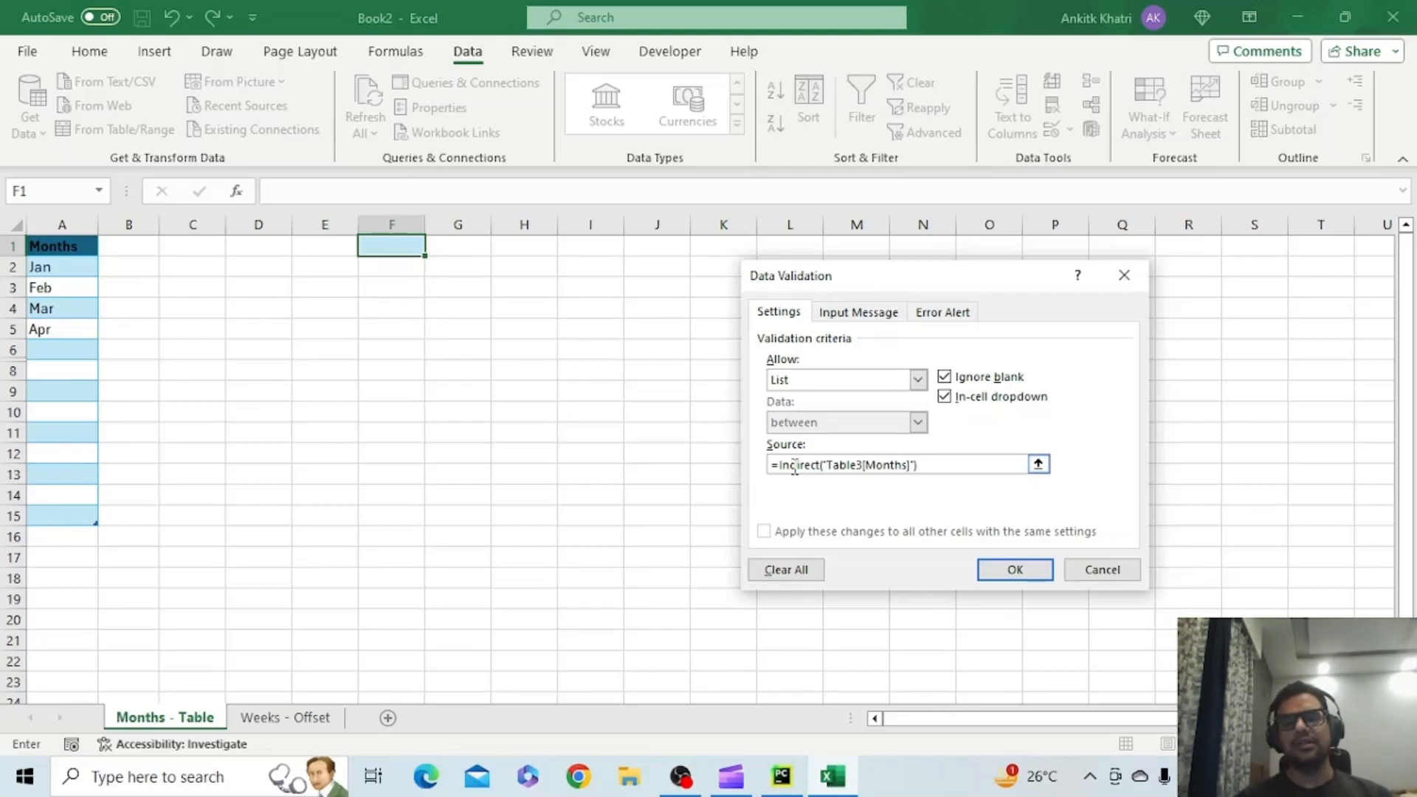
left_click(1016, 568)
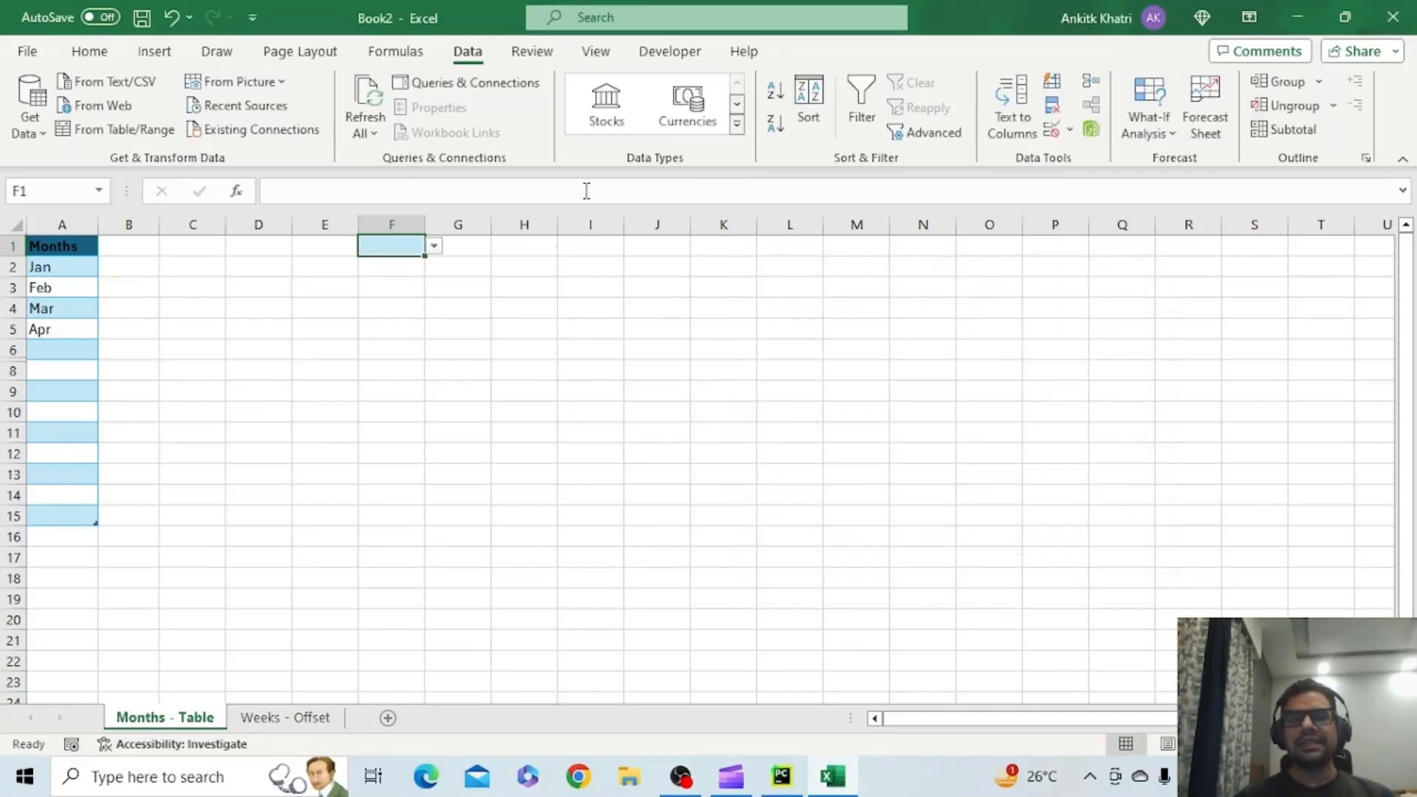
Check the dropdown choices in F1 and add May to the months table in cell A6.
left_click(434, 246)
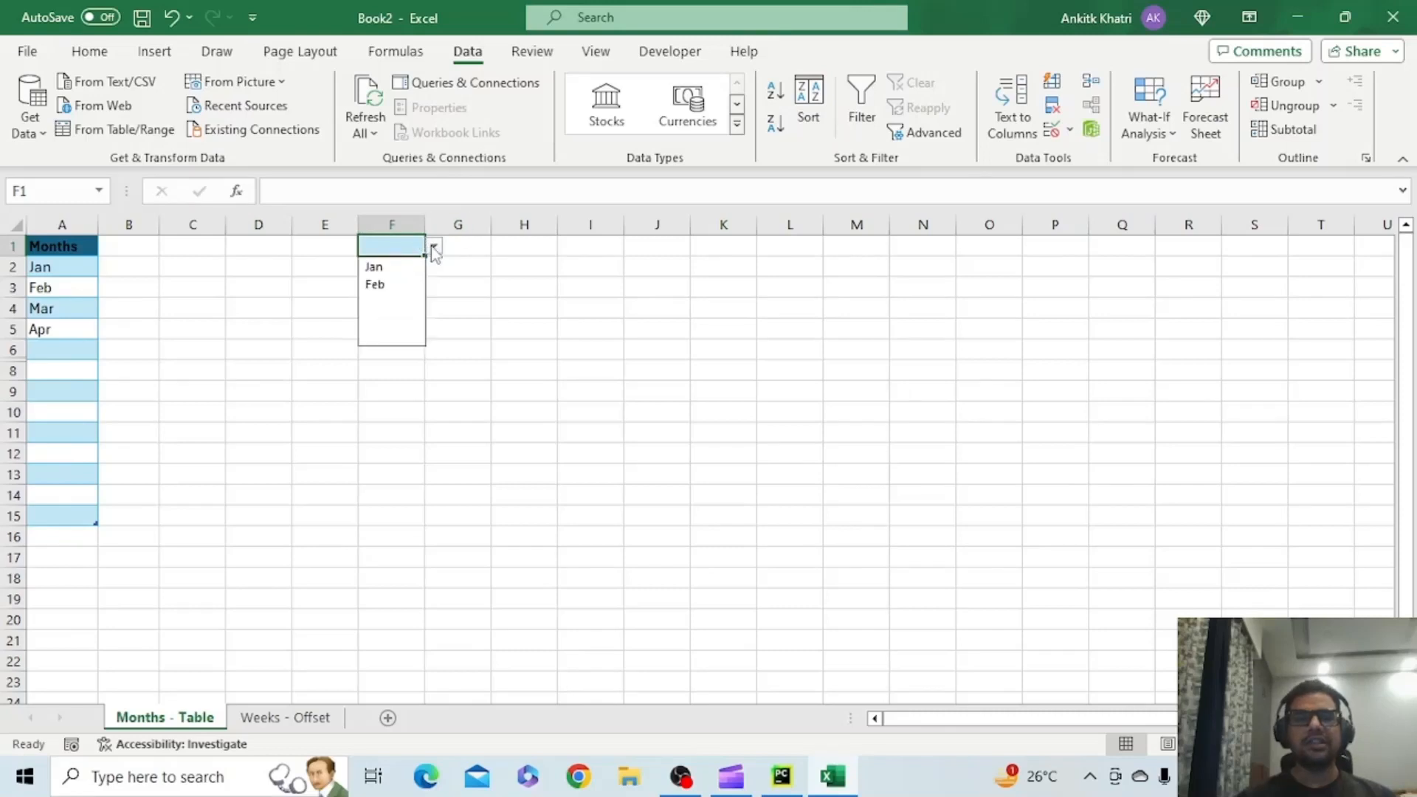
left_click(61, 345)
type("May")
key("Return")
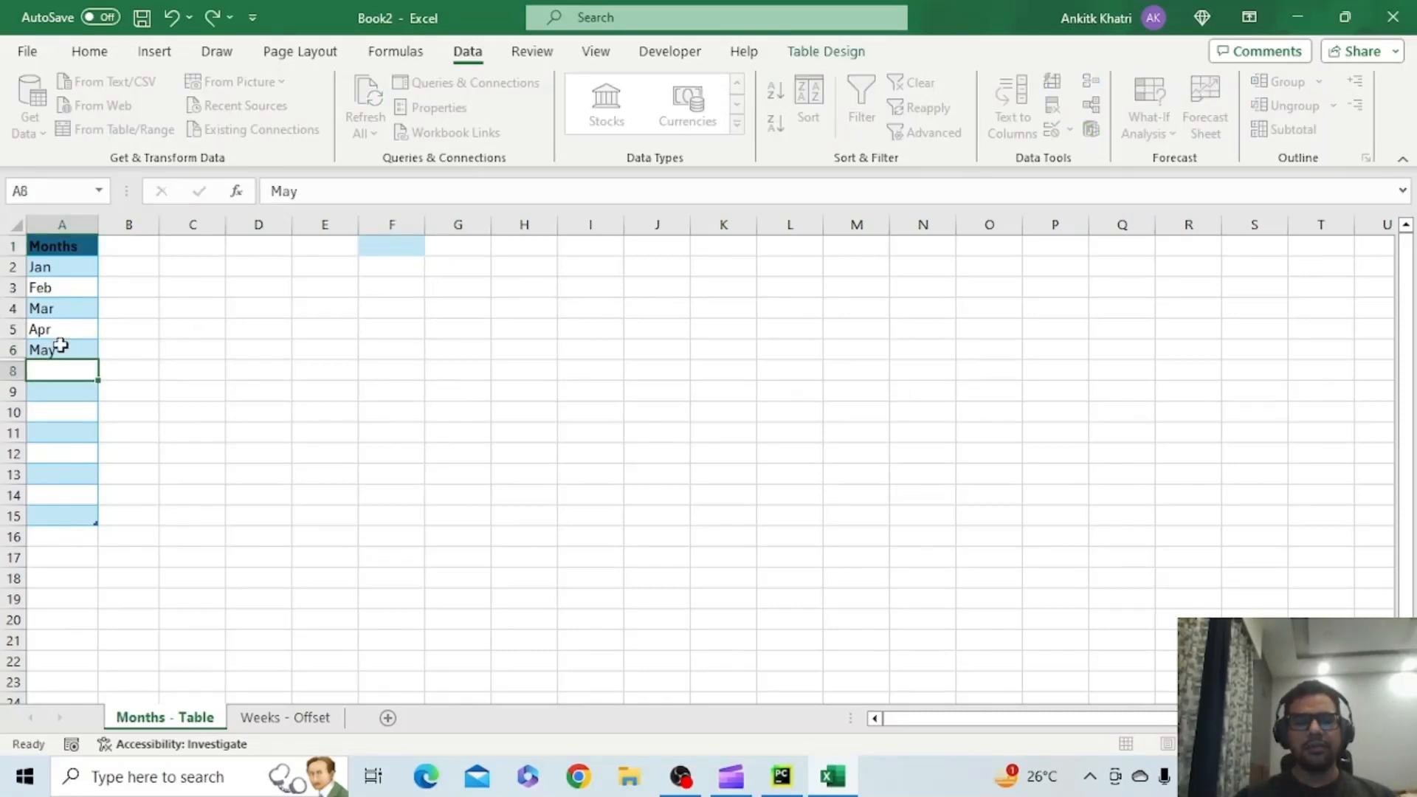
Add June and July to the months table in cells A8 and A9, and check the dropdown choices in F1.
type("June")
key("Return")
type("July")
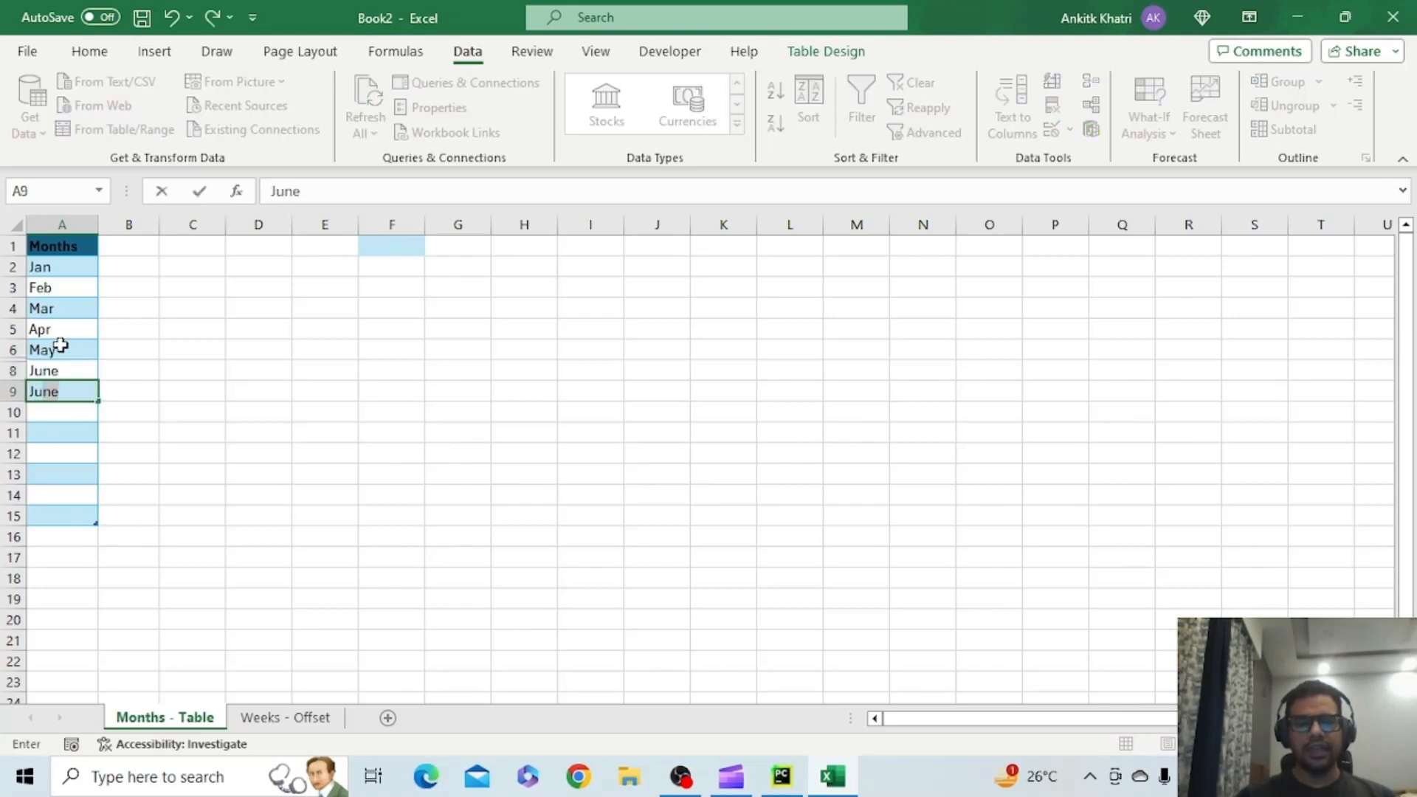
key("Return")
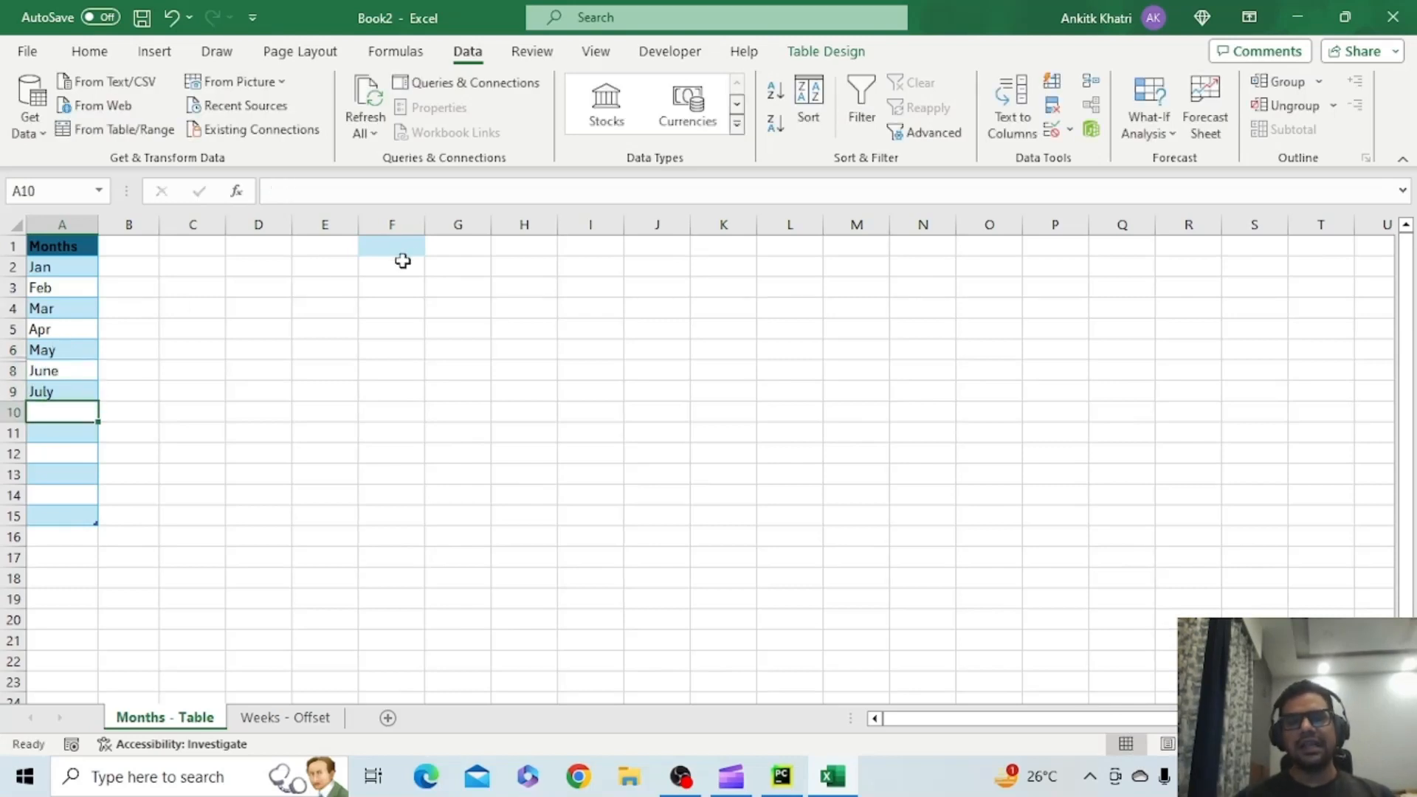
left_click(404, 248)
left_click(434, 246)
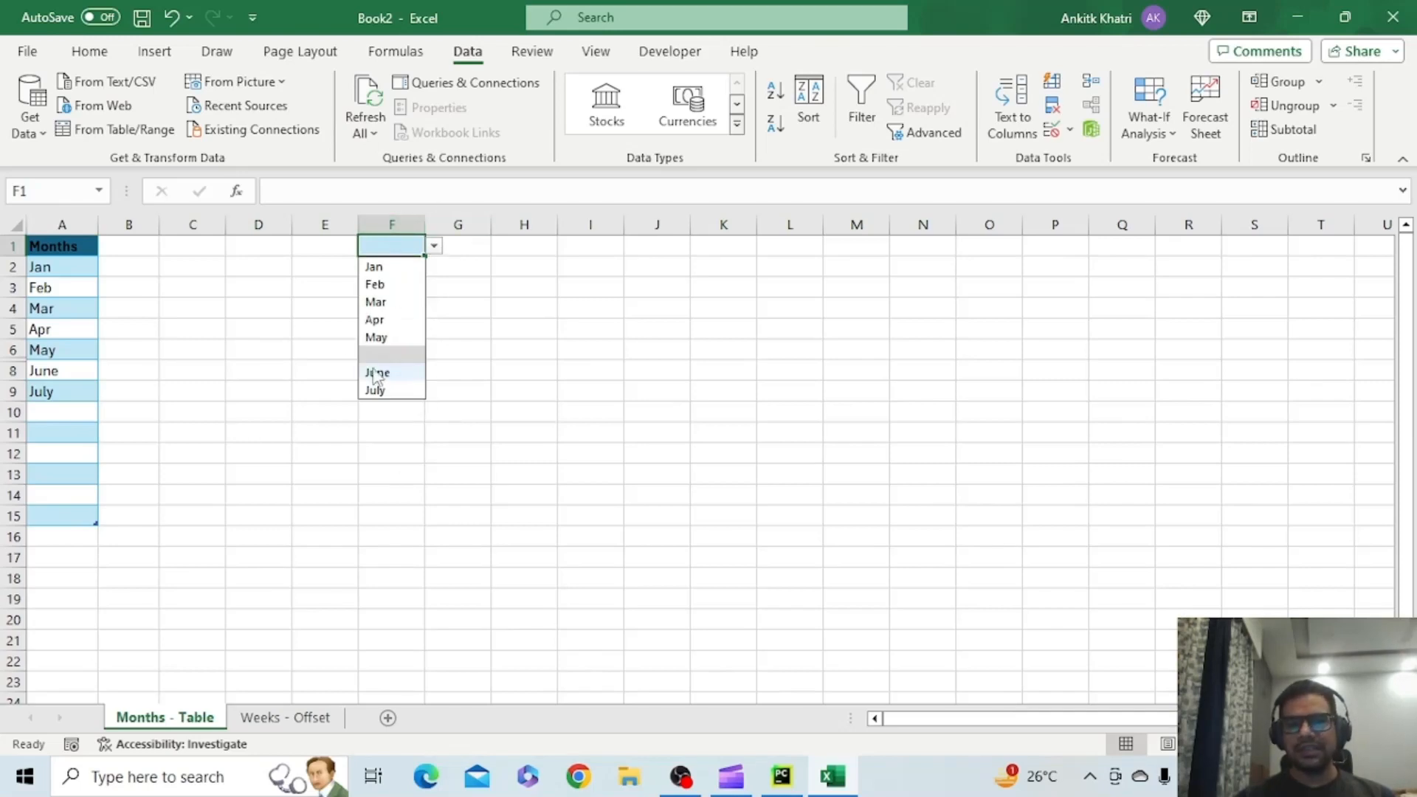
Unhide row 7 of the months table and enter ABC in cell A7.
left_click_drag(14, 364, 14, 399)
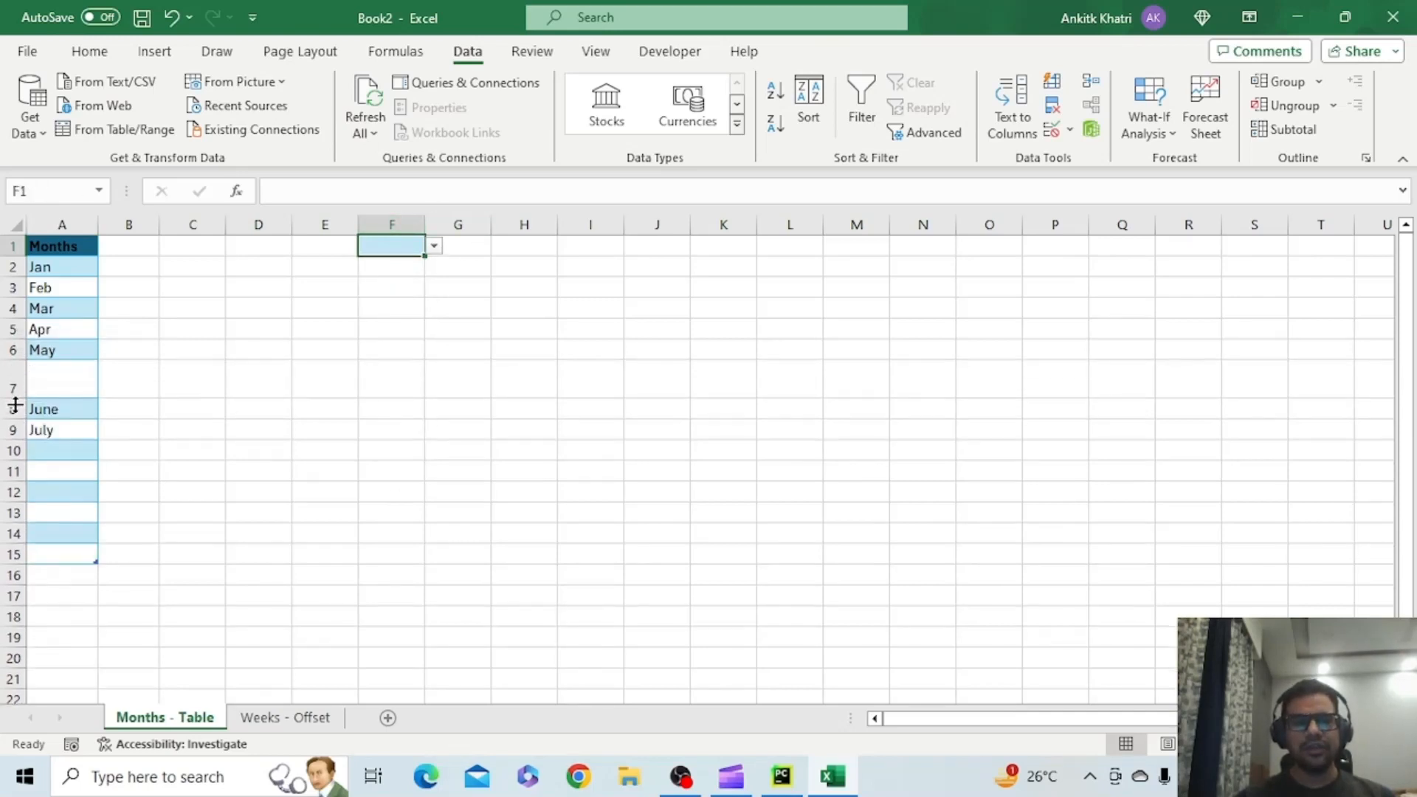
left_click(66, 385)
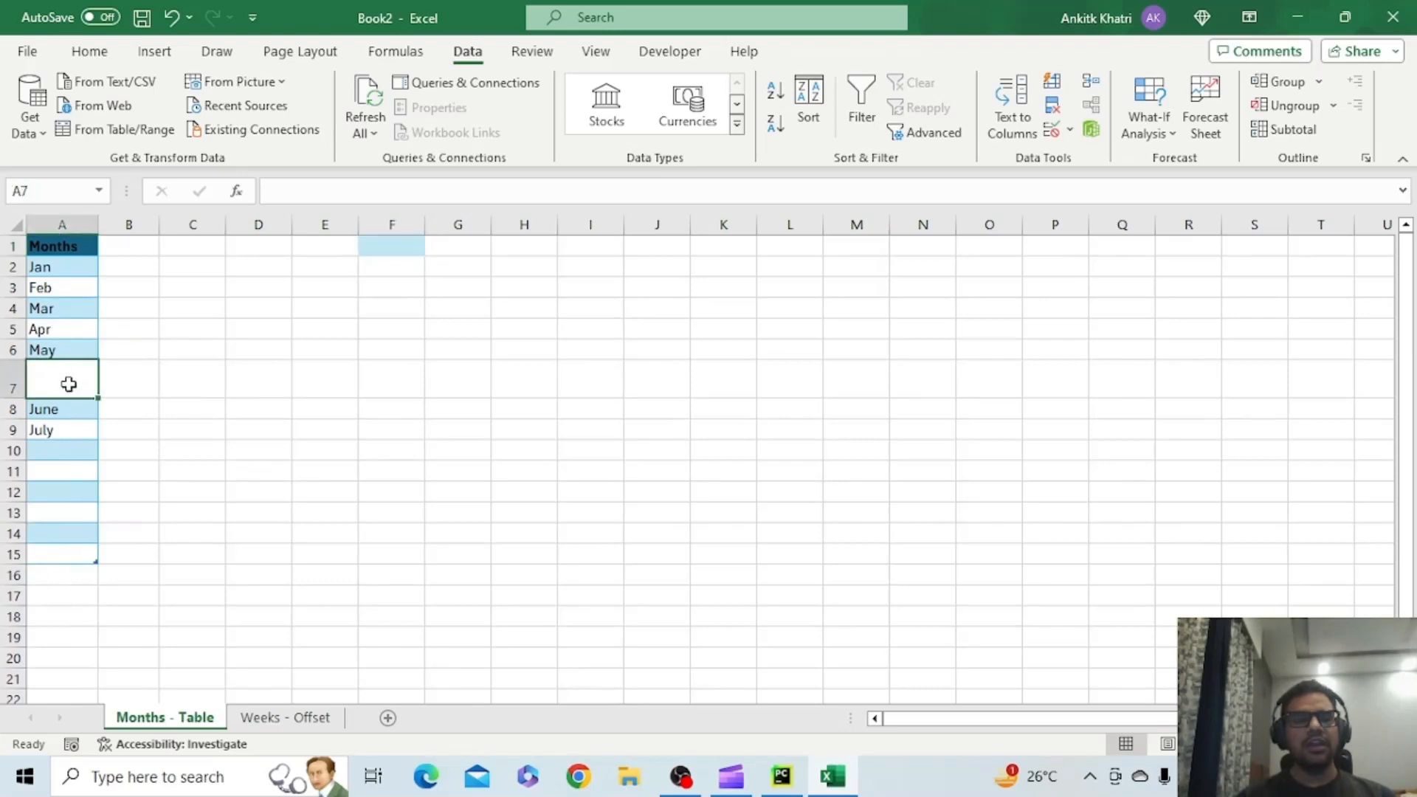
type("ABC")
key("Return")
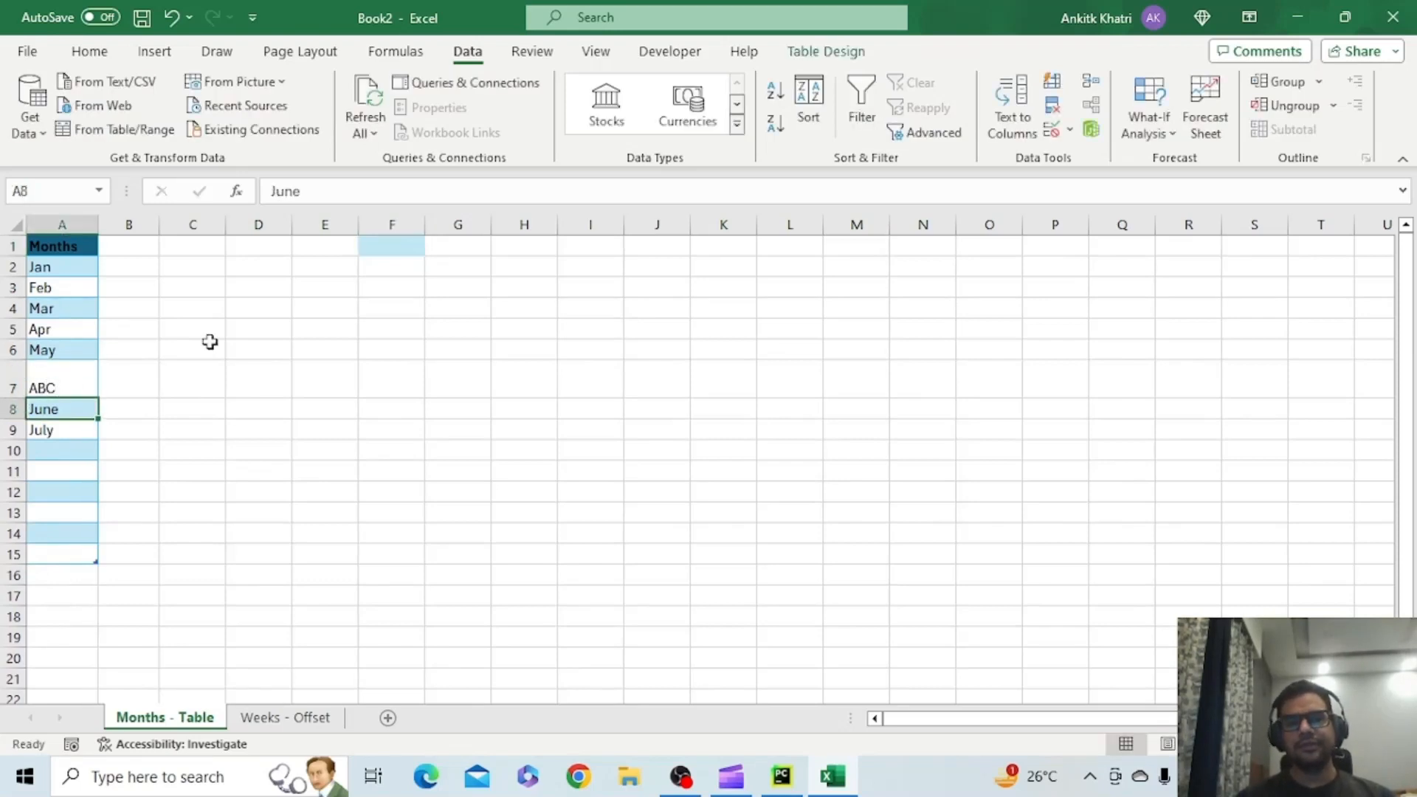
Check whether the dropdown in F1 offers the new A7 entry.
left_click(385, 248)
left_click(436, 249)
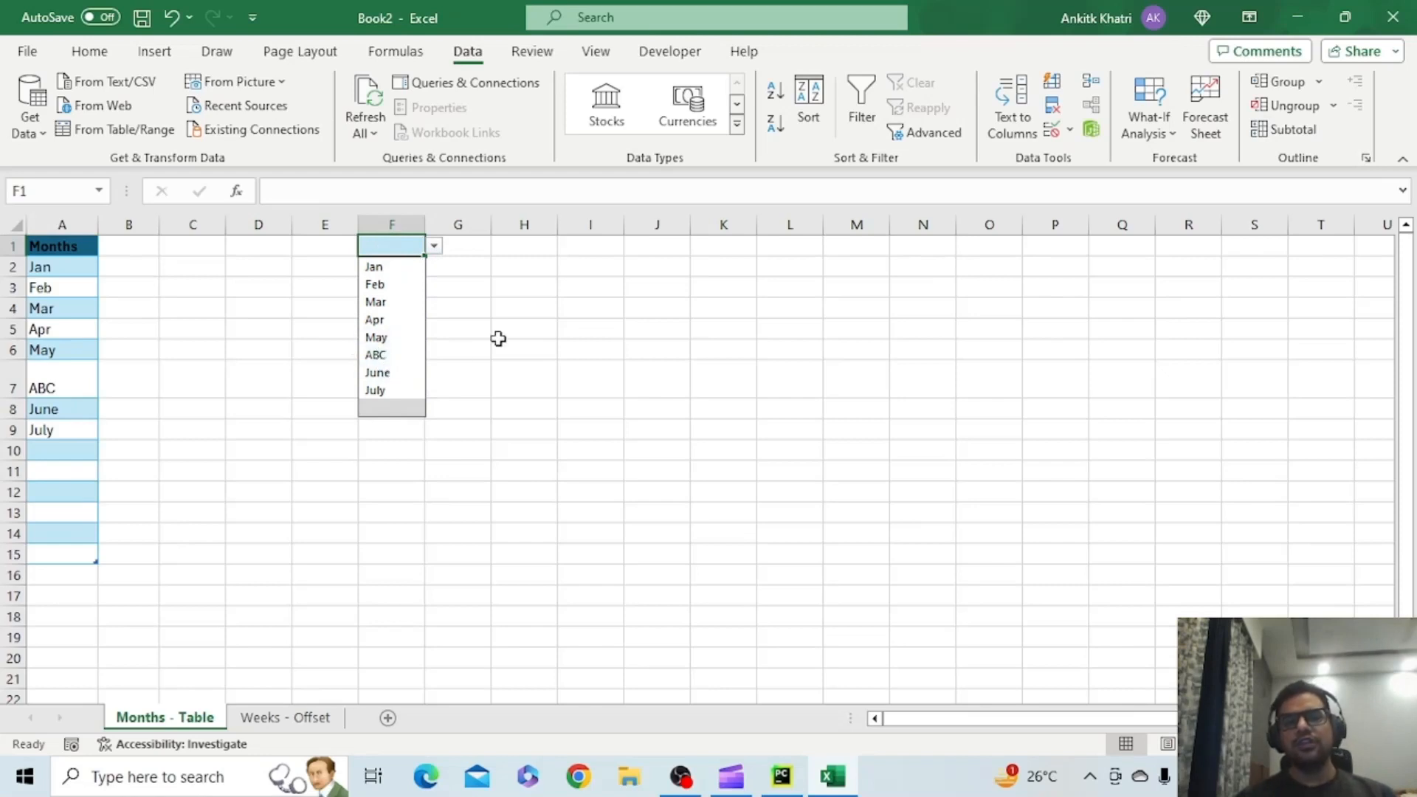
left_click(498, 338)
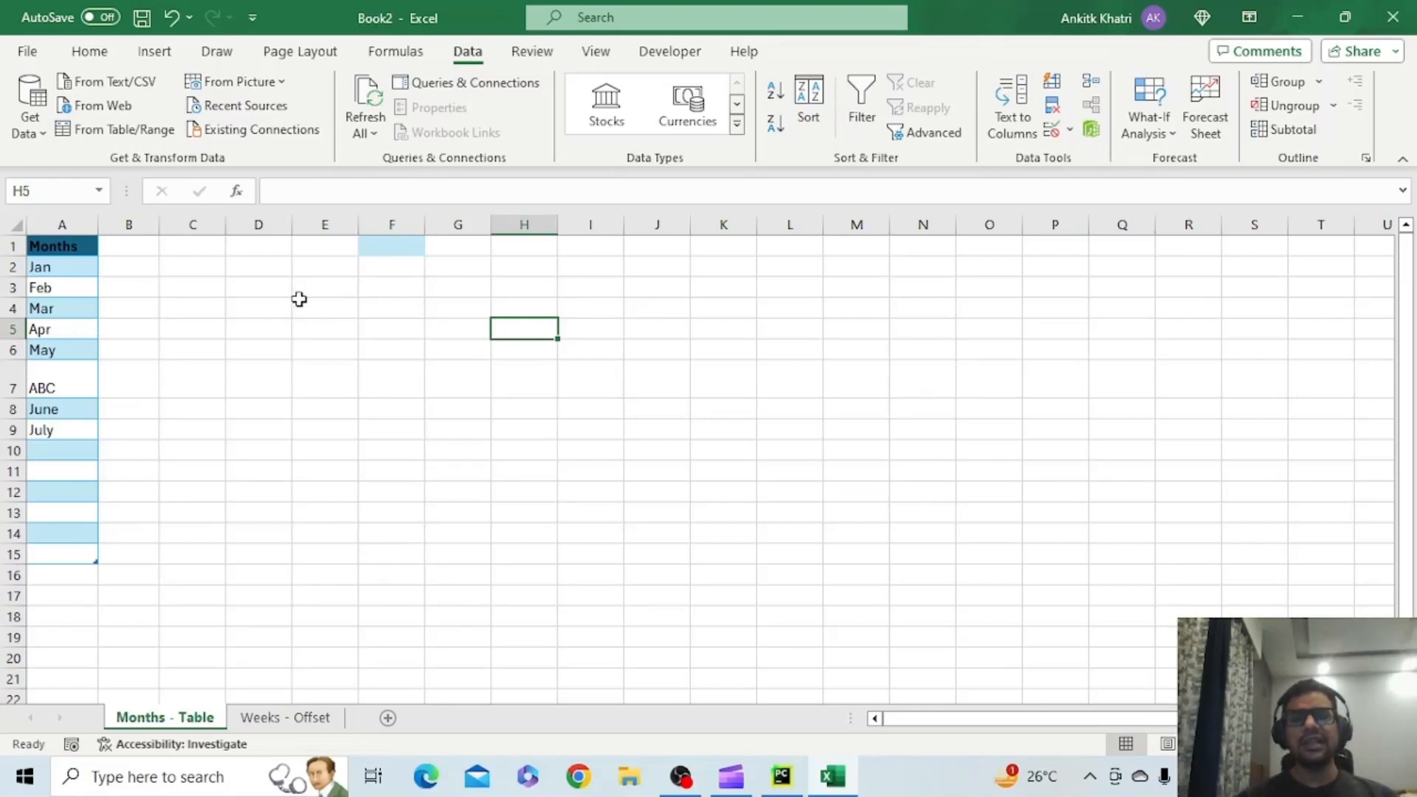
Start a data validation rule for cell H1 that allows a List.
left_click(509, 239)
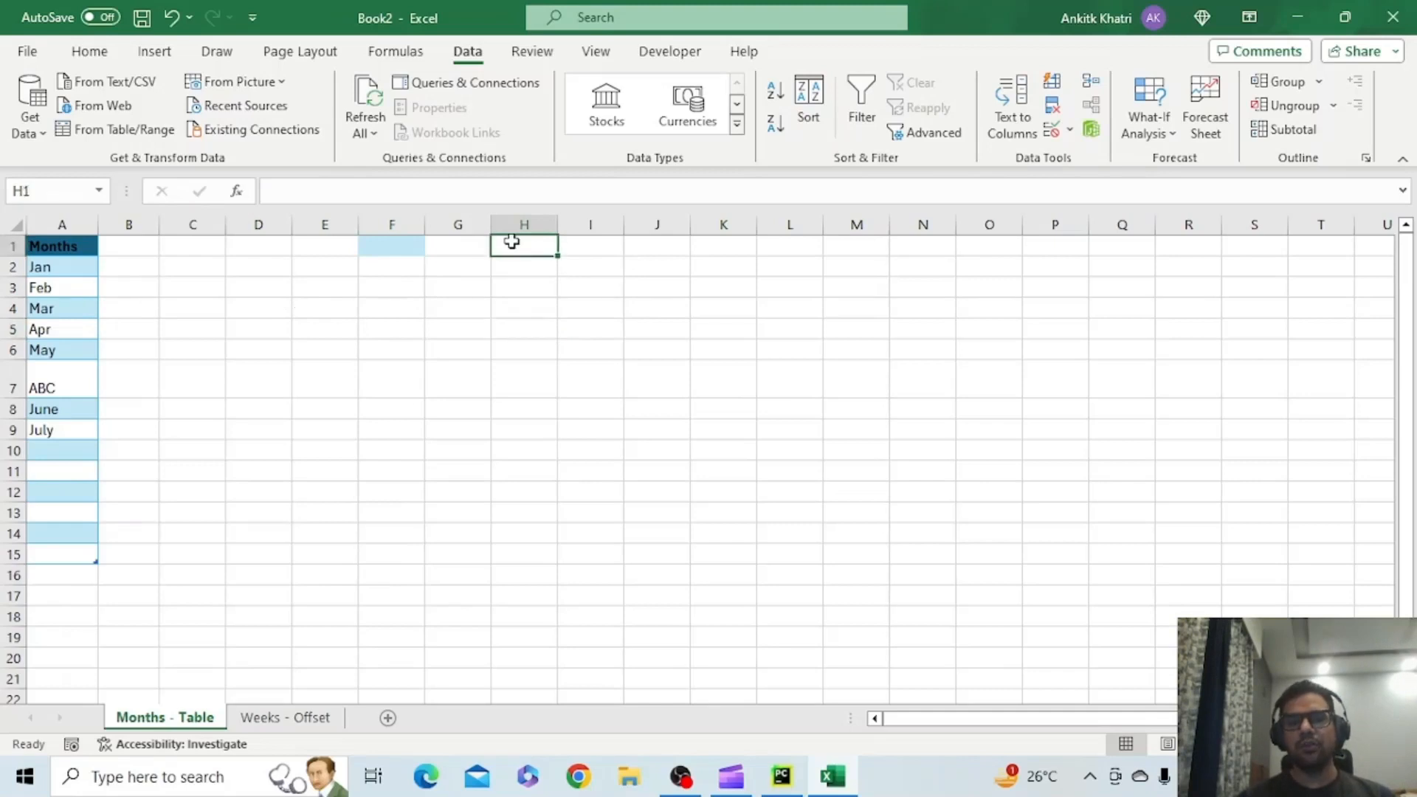
left_click(1051, 130)
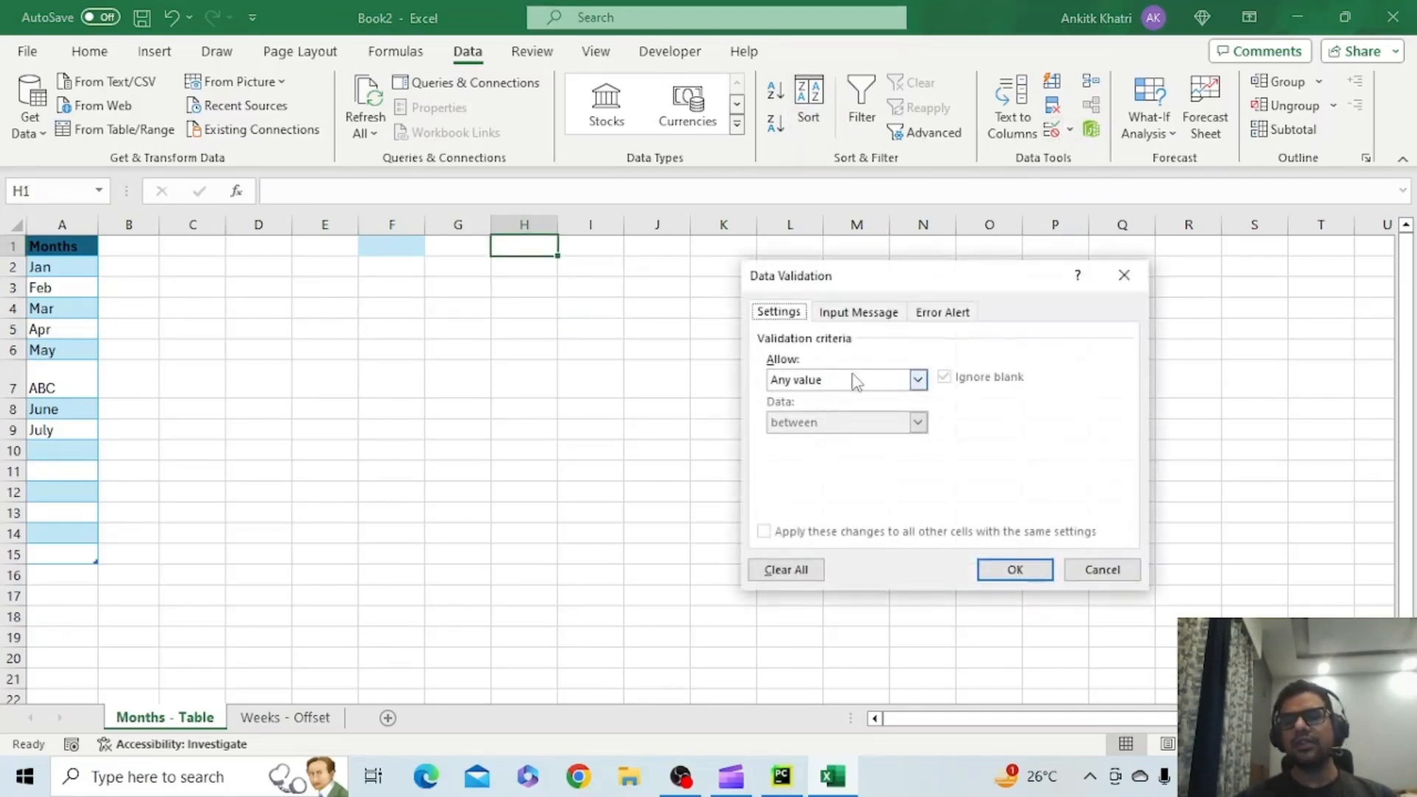
left_click(856, 382)
left_click(810, 443)
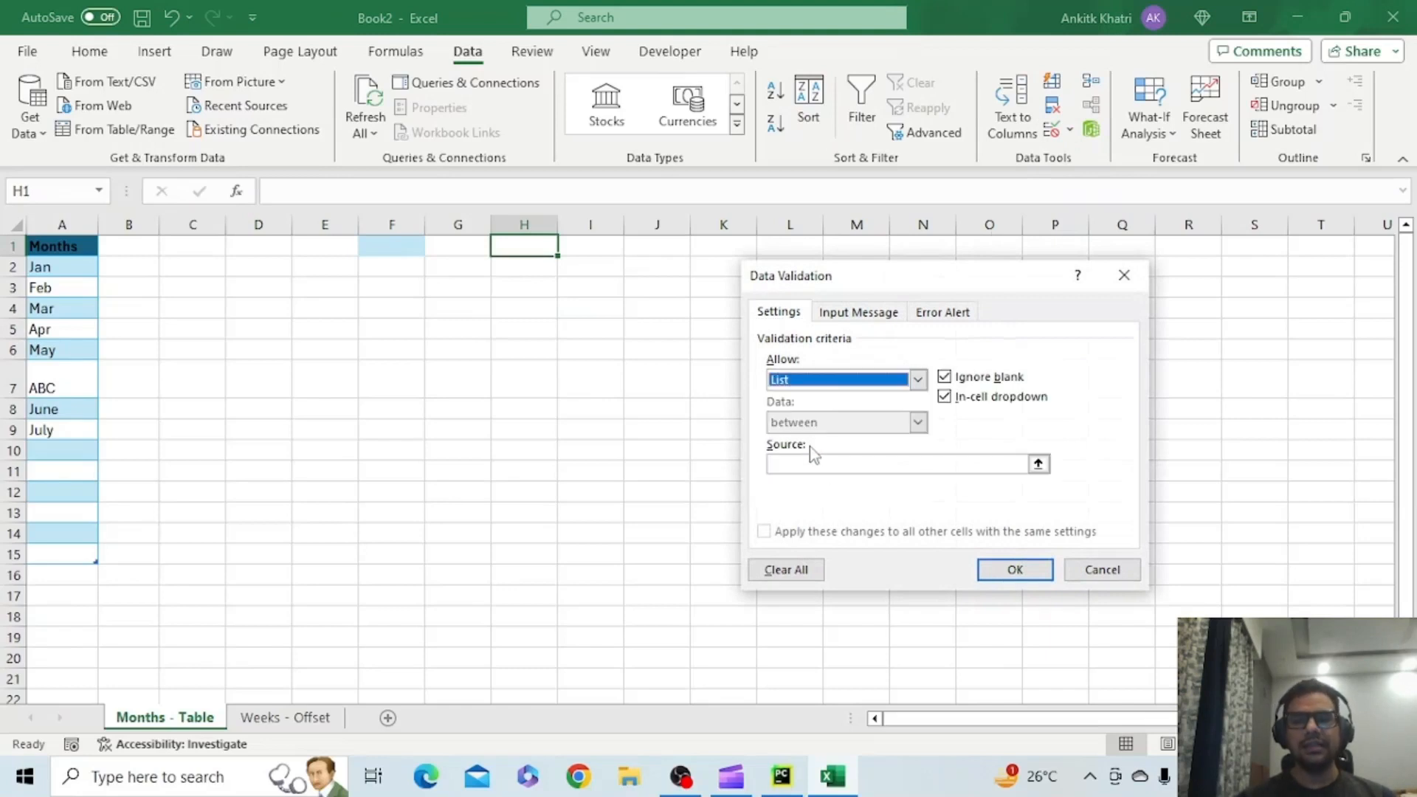
Set H1's list source to an Indirect formula with the quoted range $A$2:$A$15, apply the rule and check its choices.
left_click(806, 462)
type("=Ind")
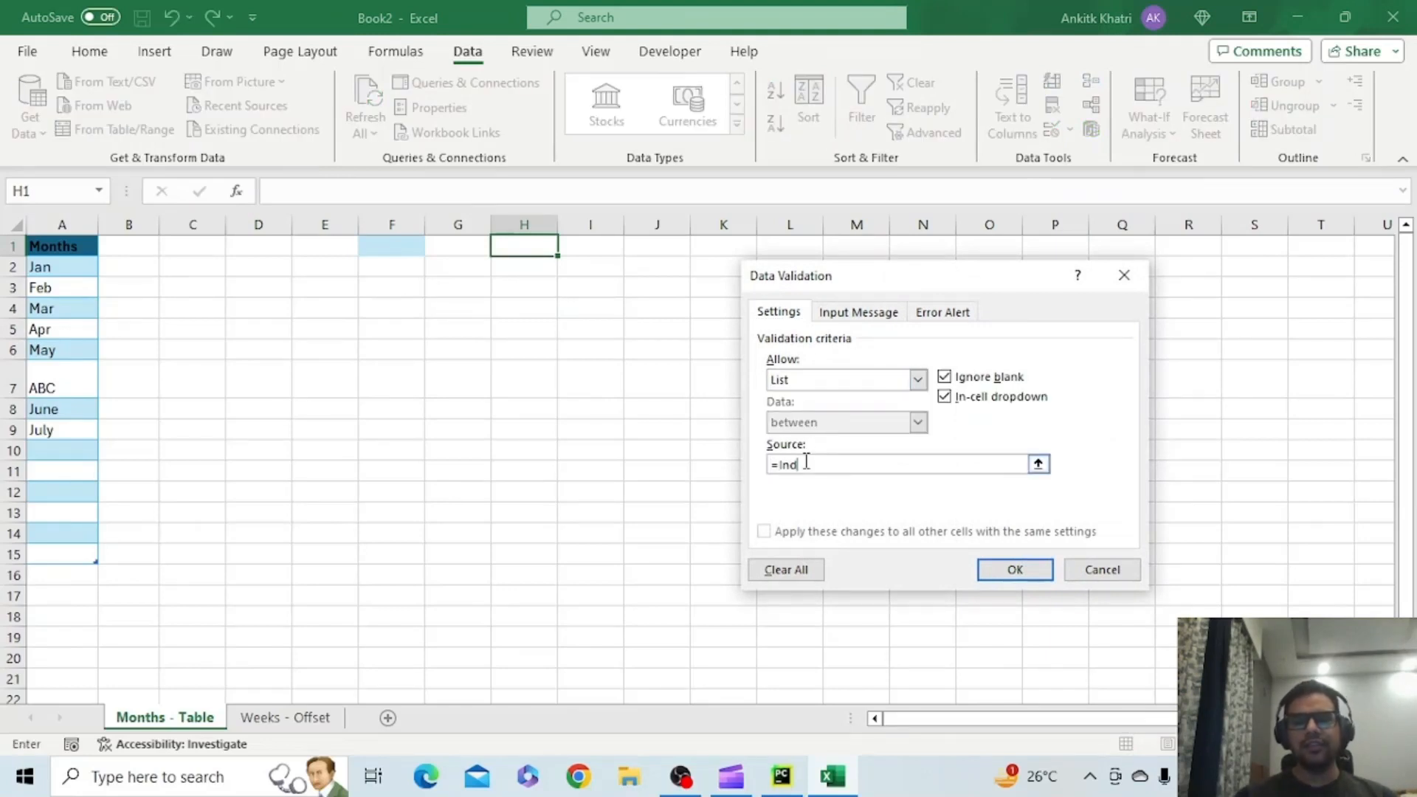
type("irect")
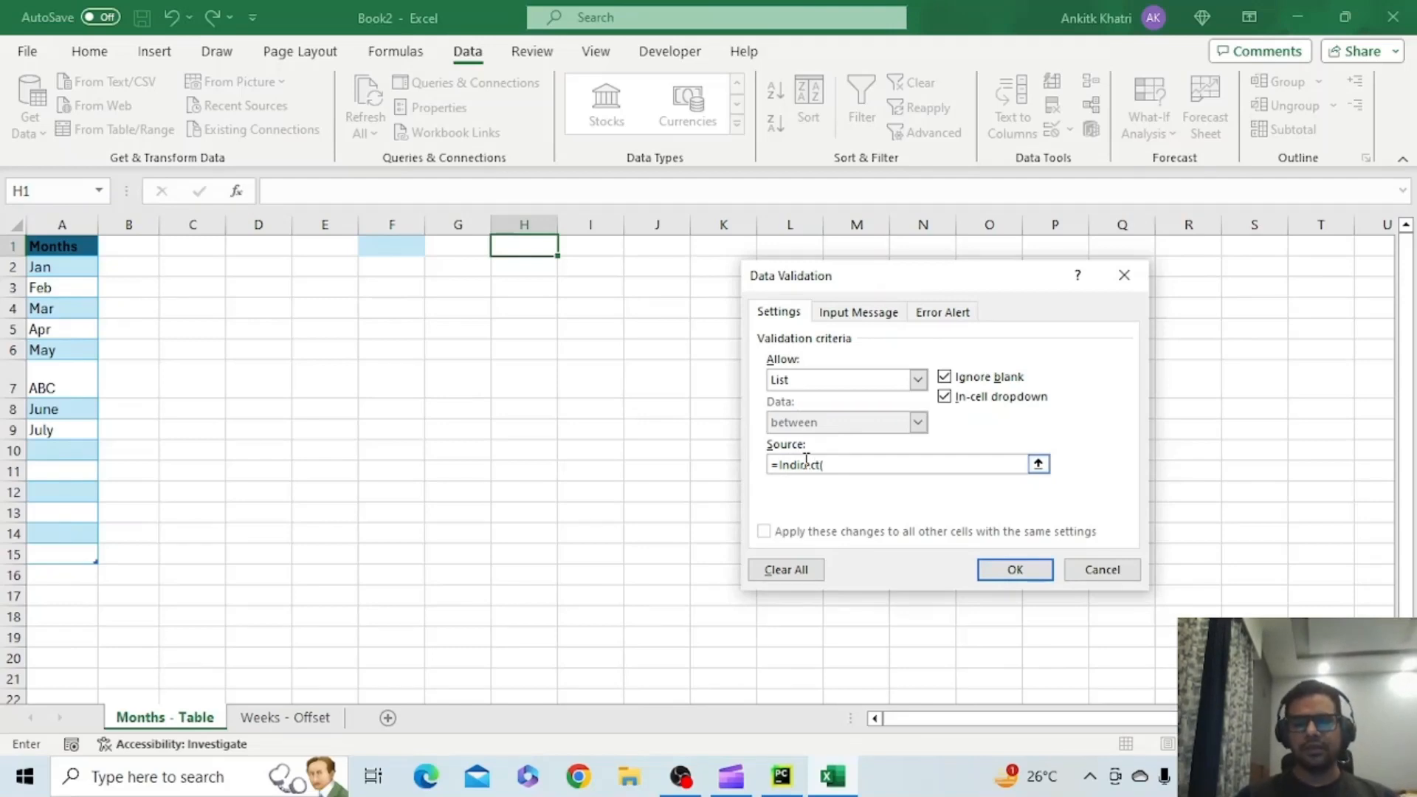
type("(\"")
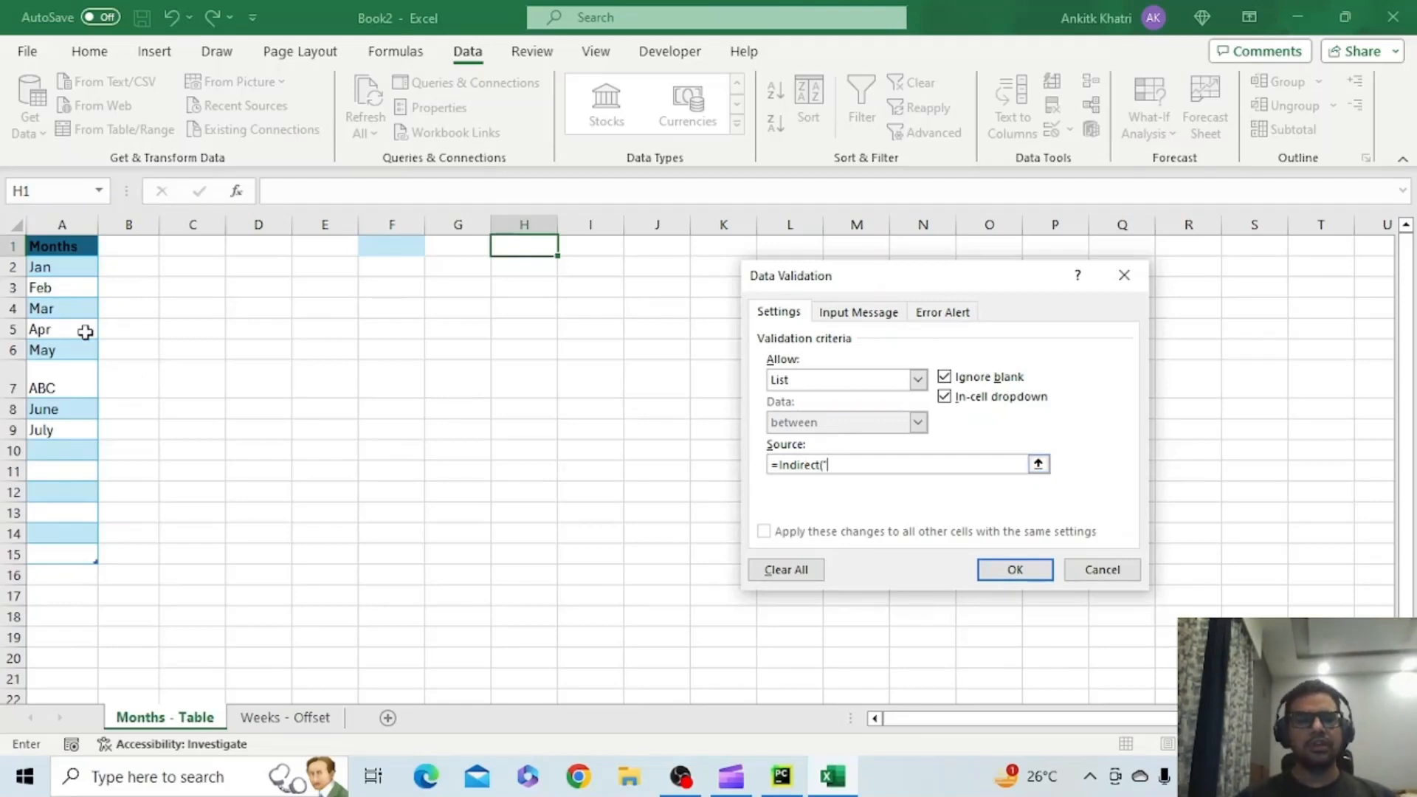
left_click_drag(57, 267, 61, 552)
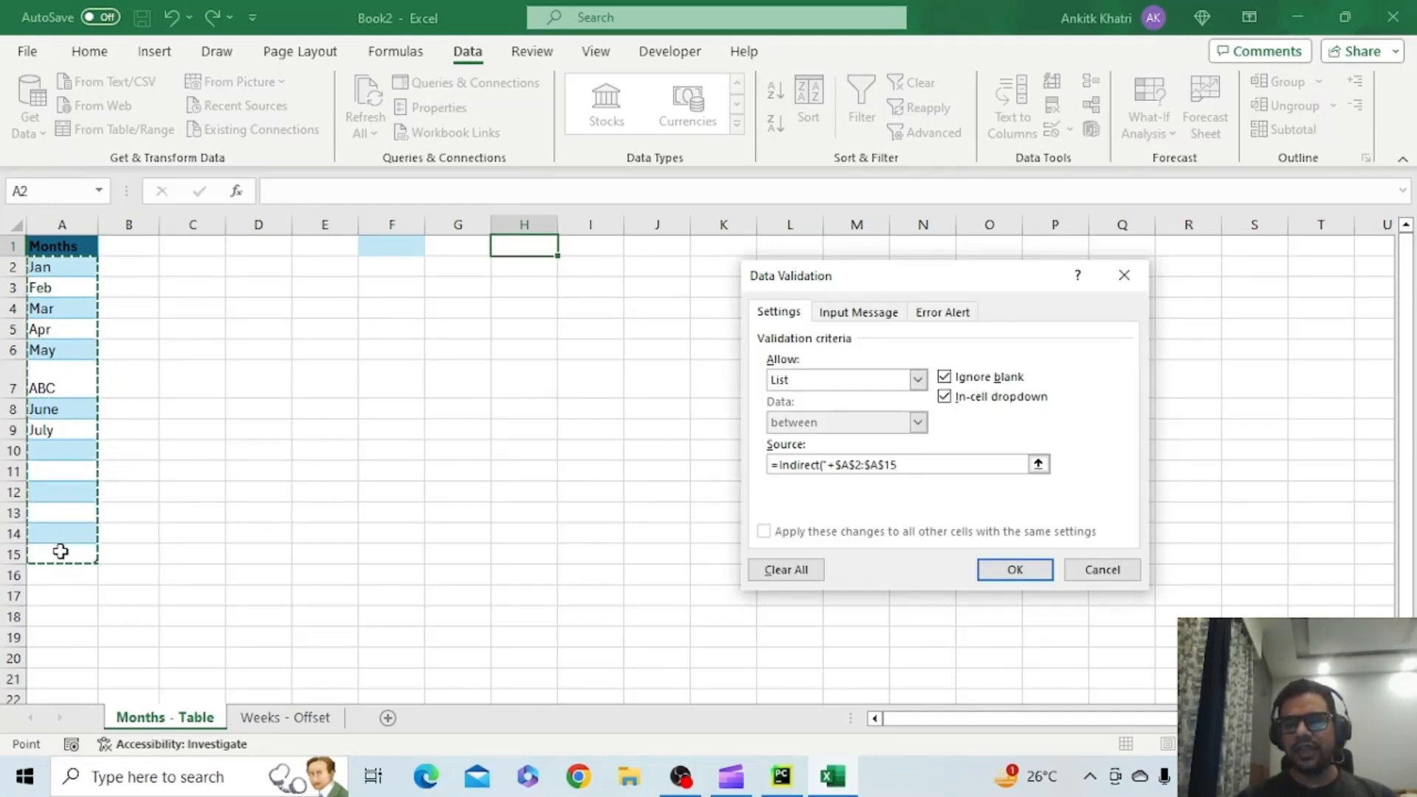
type("\"")
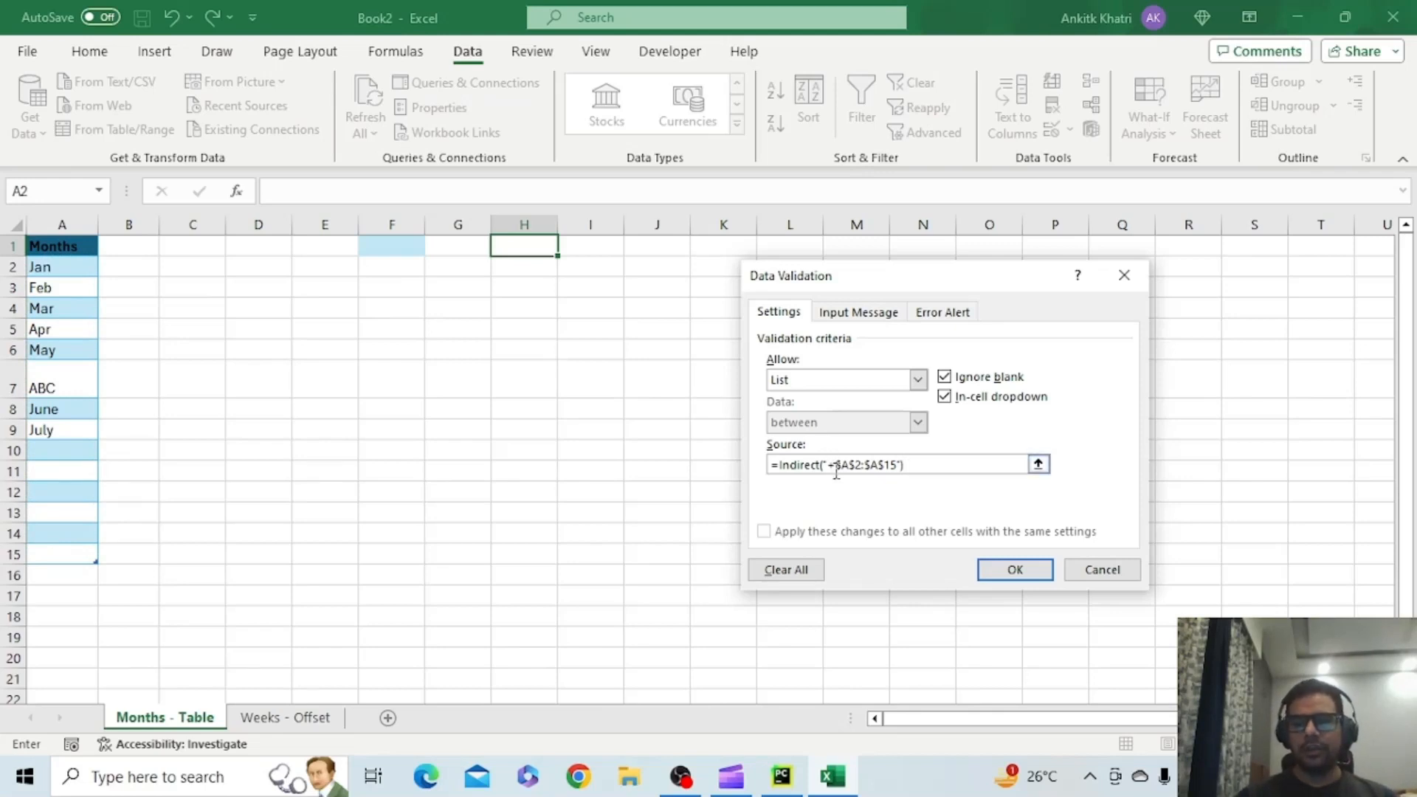
key("Return")
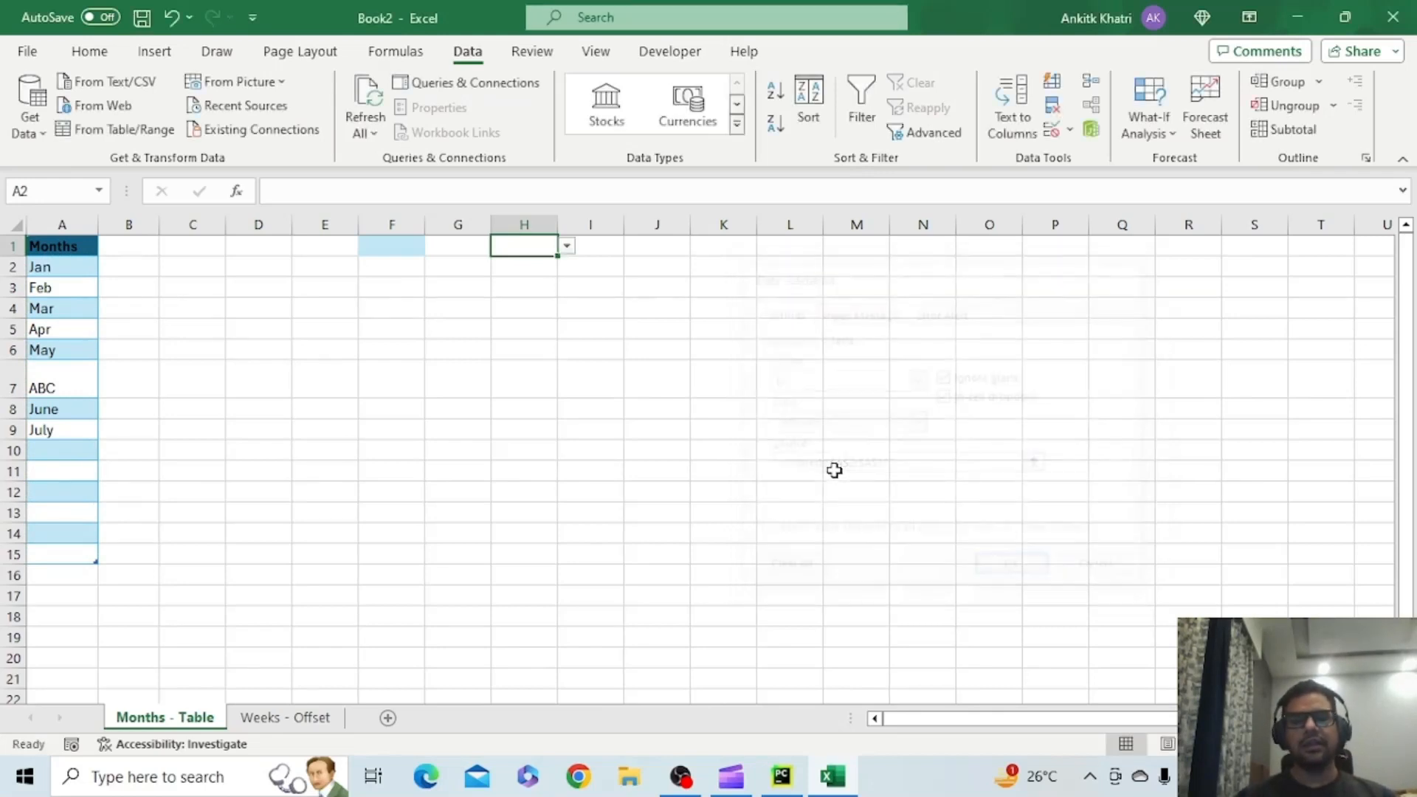
left_click(567, 246)
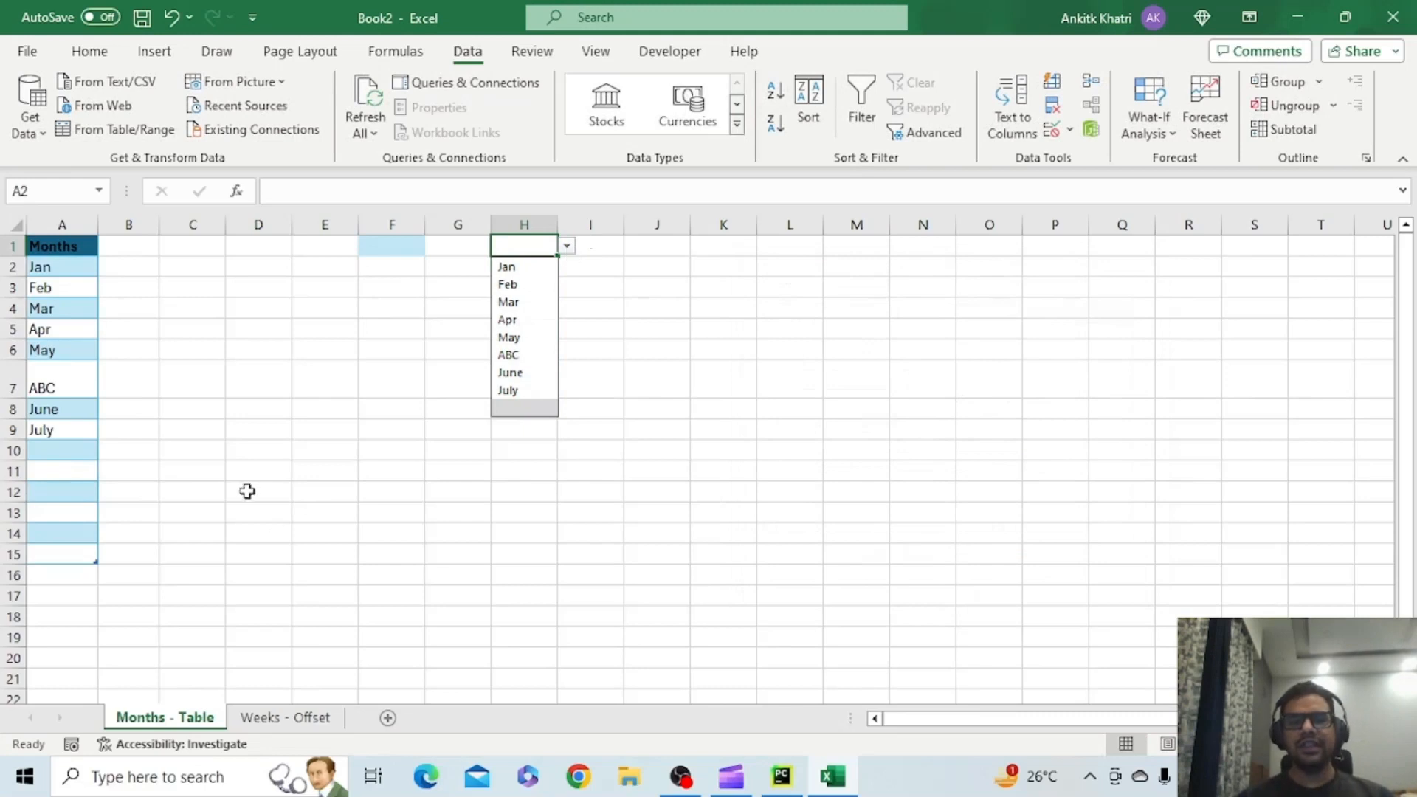
Add Aug and Sept to the months table in cells A10 and A11, and check the dropdown choices in H1.
left_click(47, 448)
type("Aug")
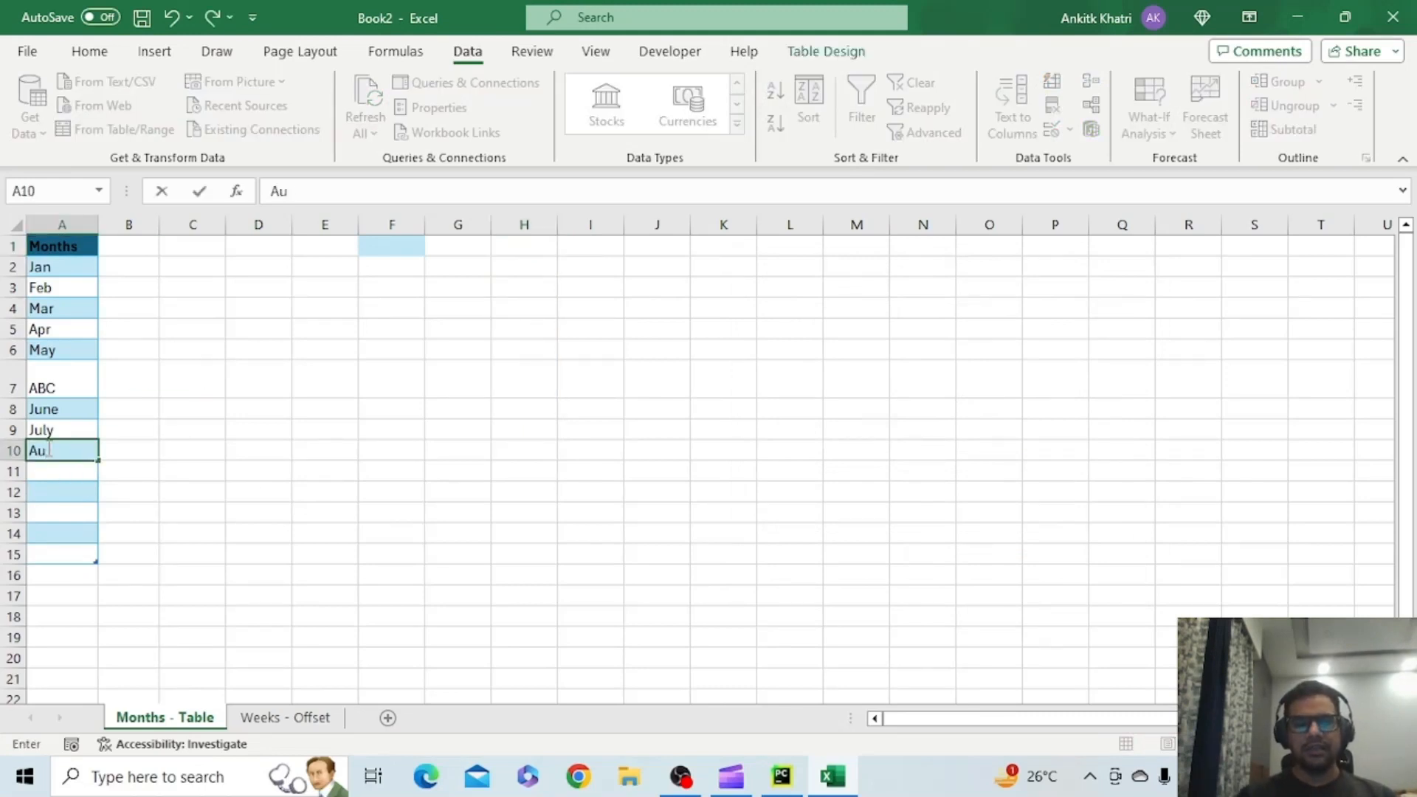
key("Return")
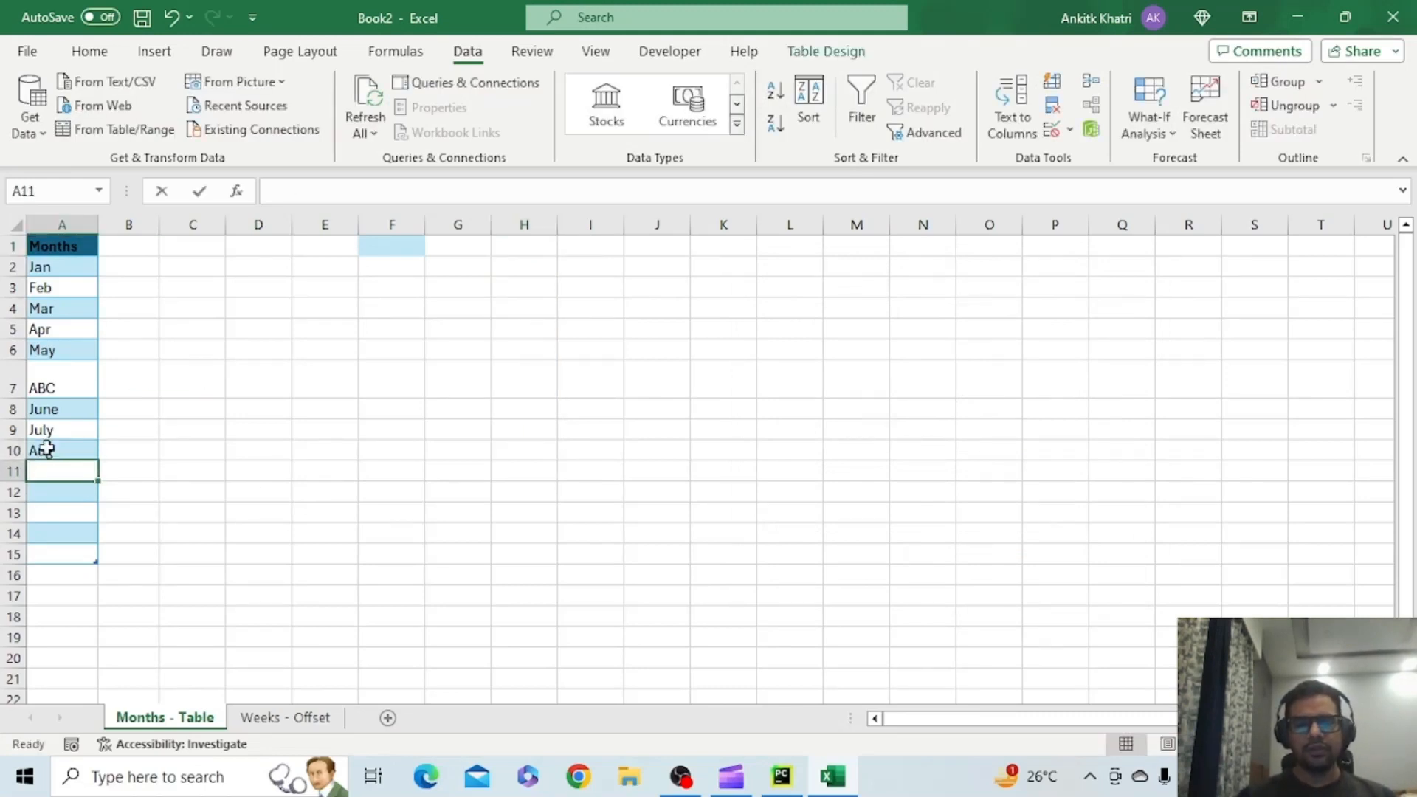
type("Sept")
key("Return")
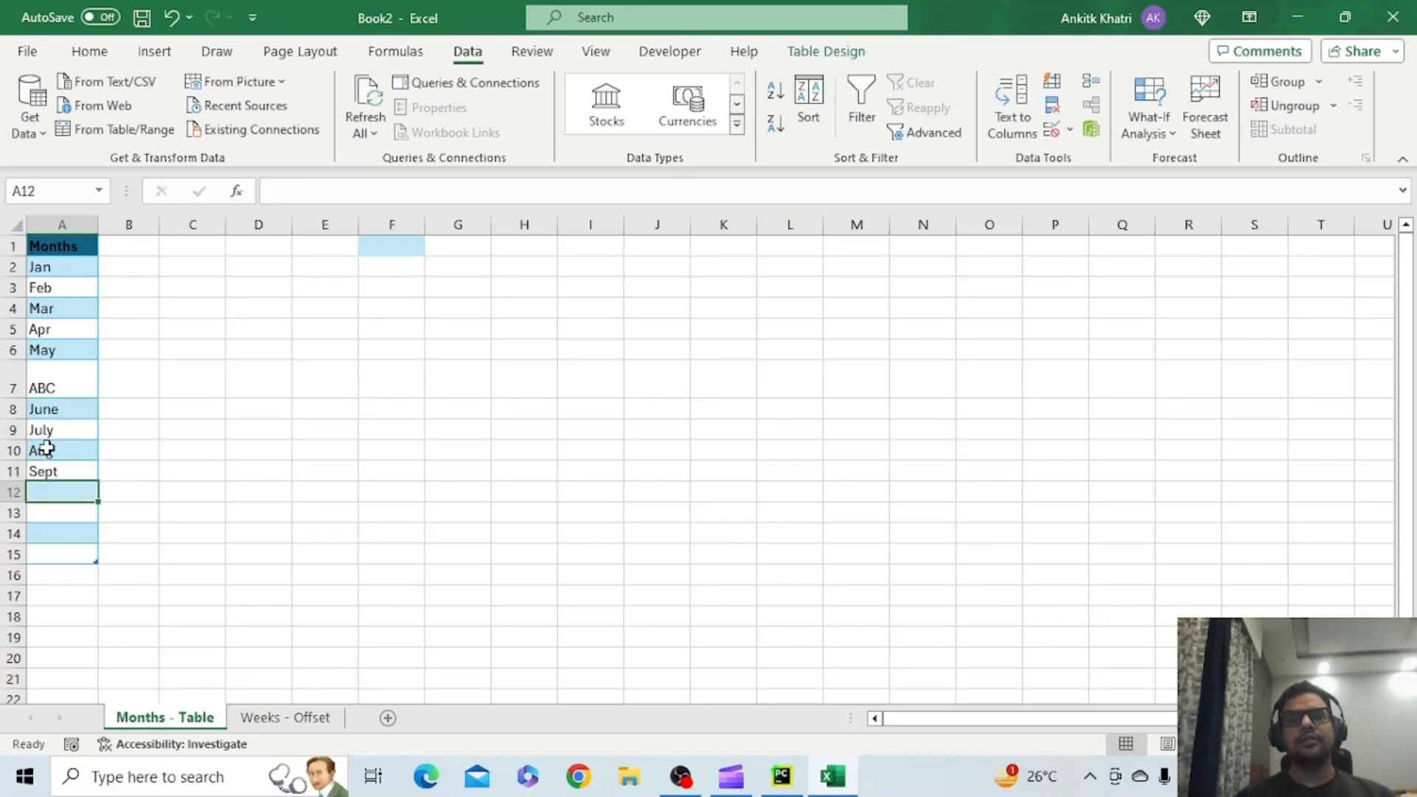
left_click(544, 242)
left_click(567, 246)
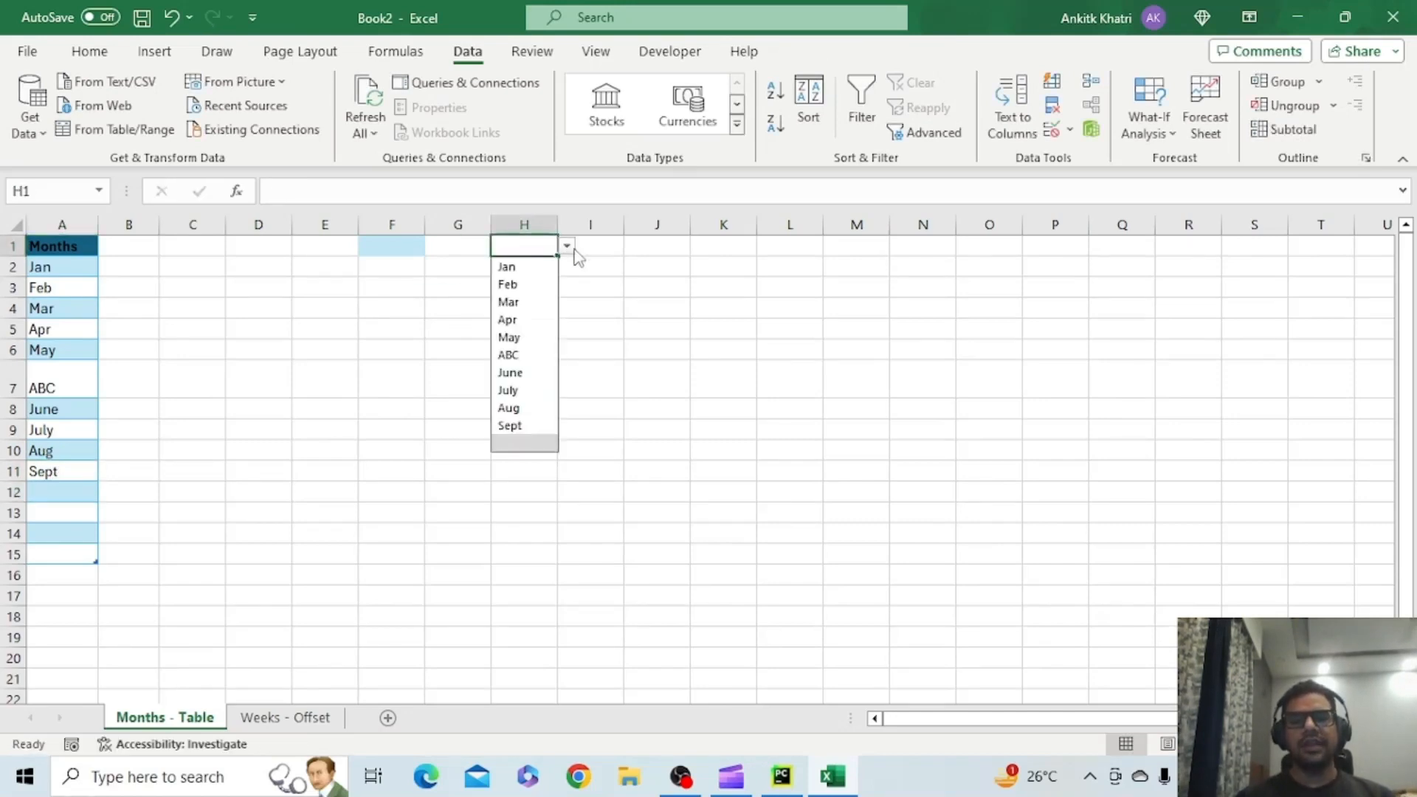
left_click(657, 434)
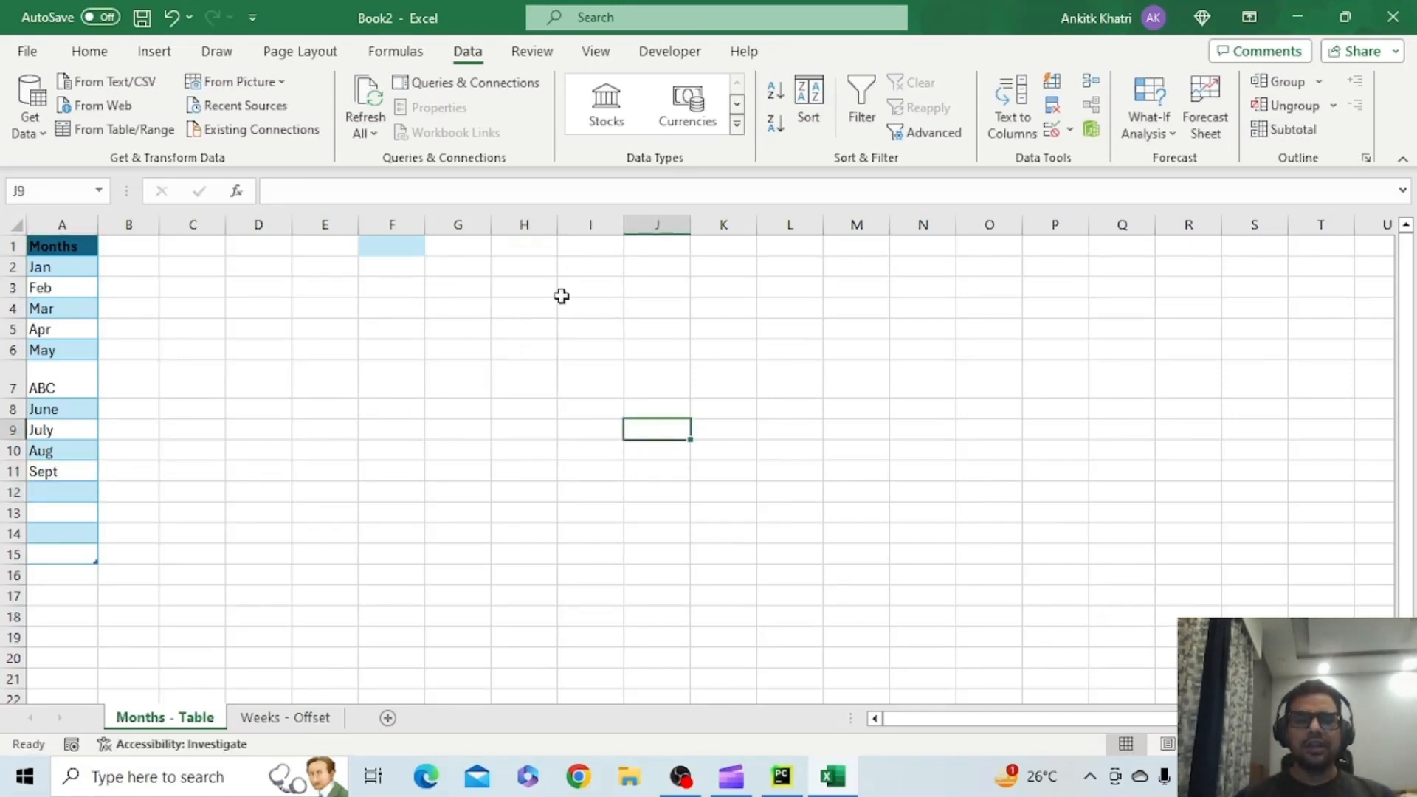
Fill cell H1 with the same light blue as F1.
left_click(528, 246)
left_click(89, 51)
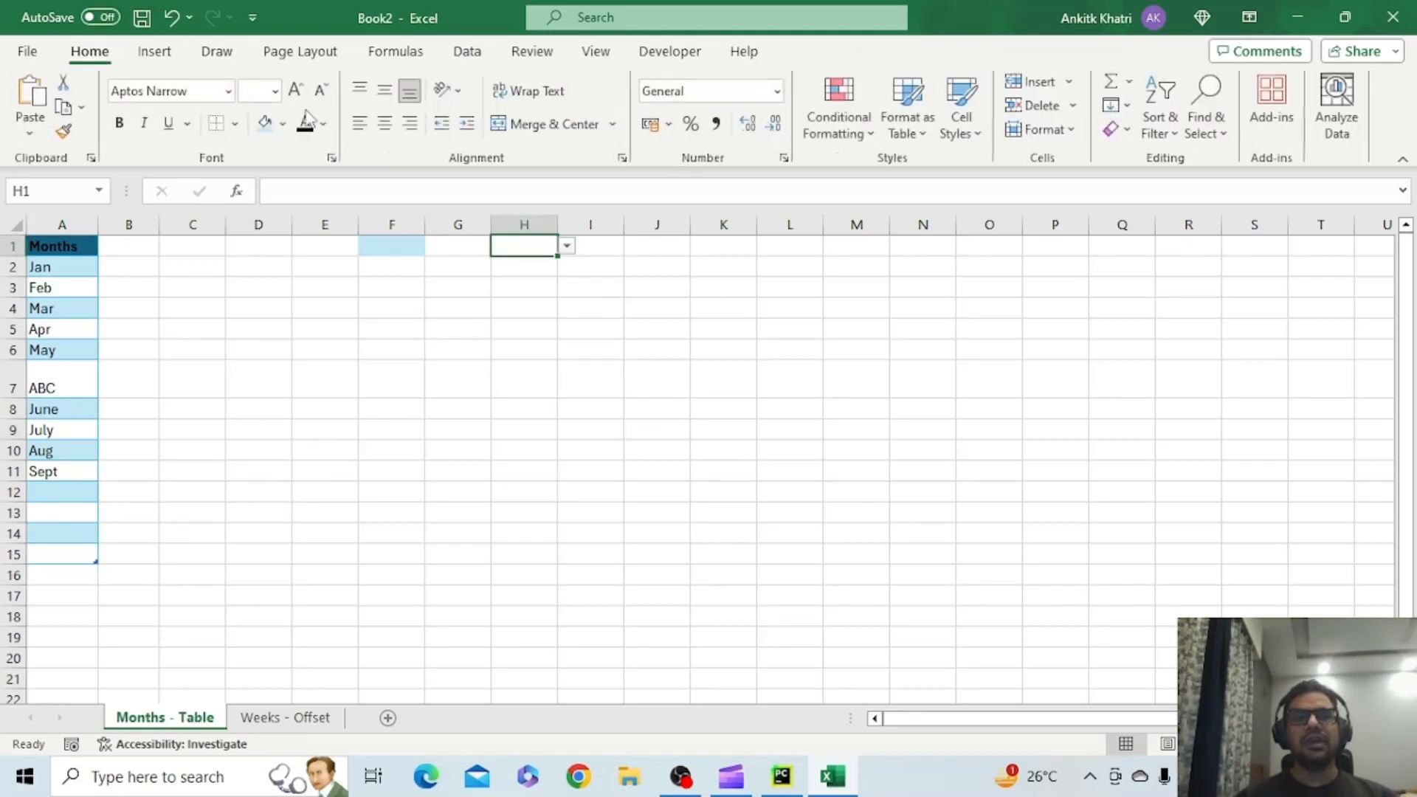
left_click(503, 332)
left_click(649, 262)
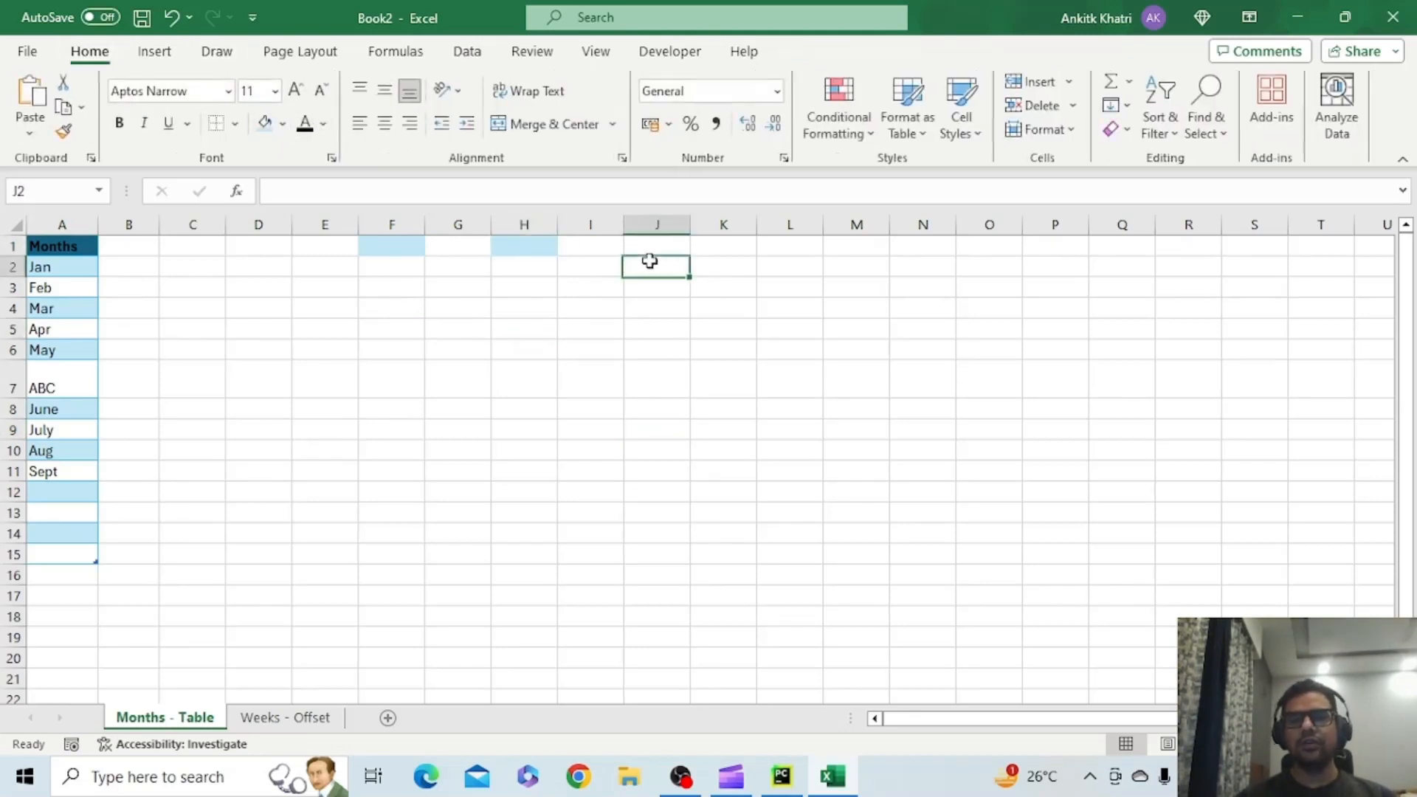
Start a data validation rule for cell J1 that allows a List.
left_click(650, 248)
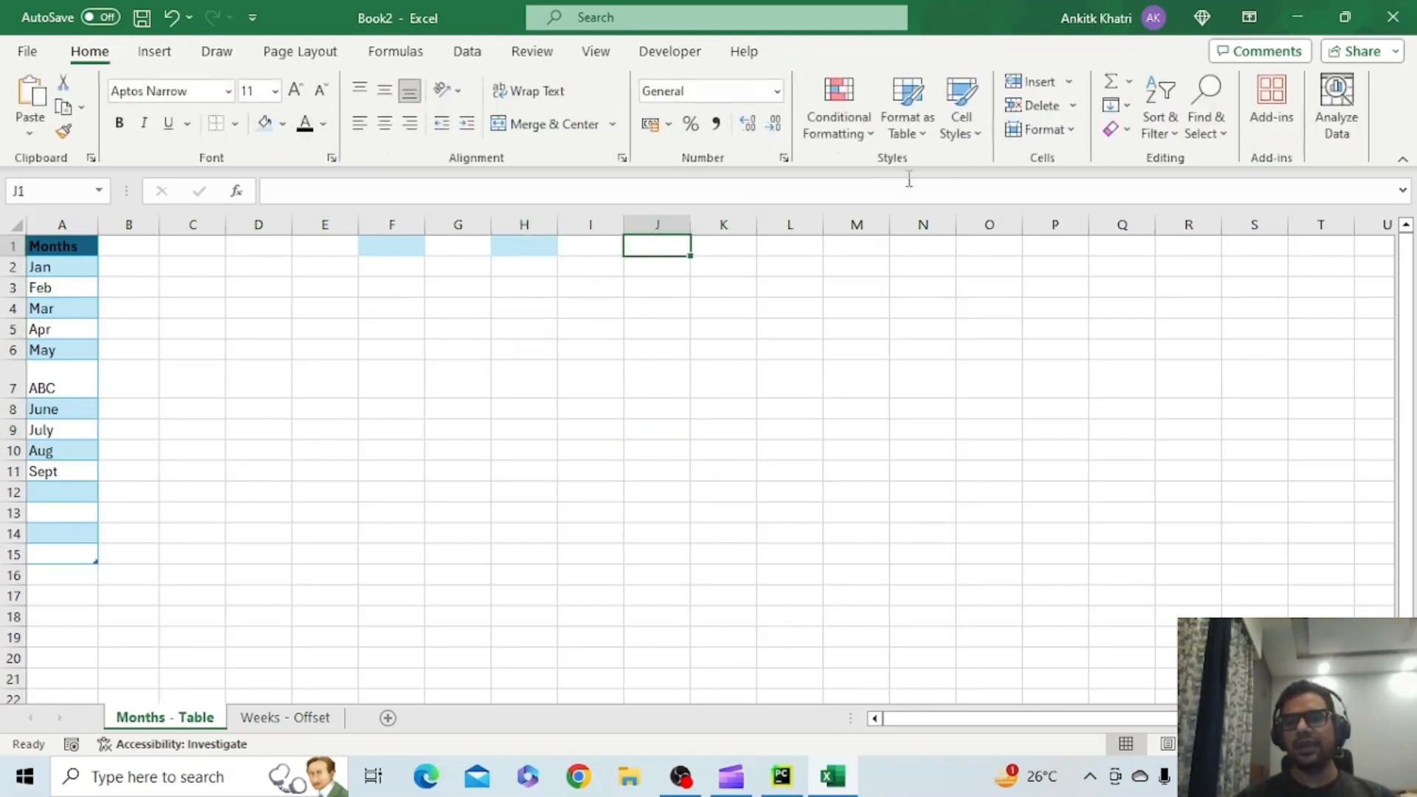
left_click(468, 52)
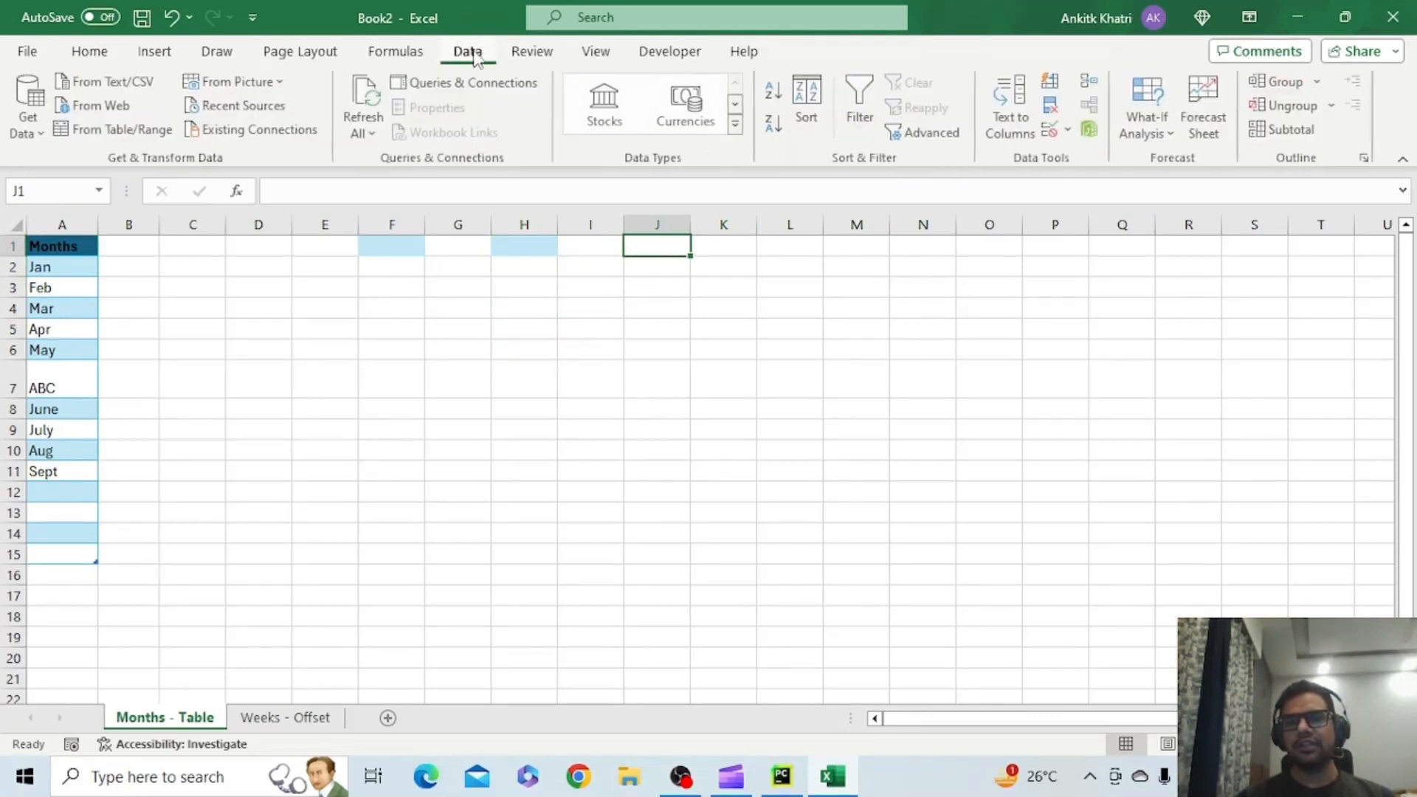
left_click(1052, 133)
left_click(917, 379)
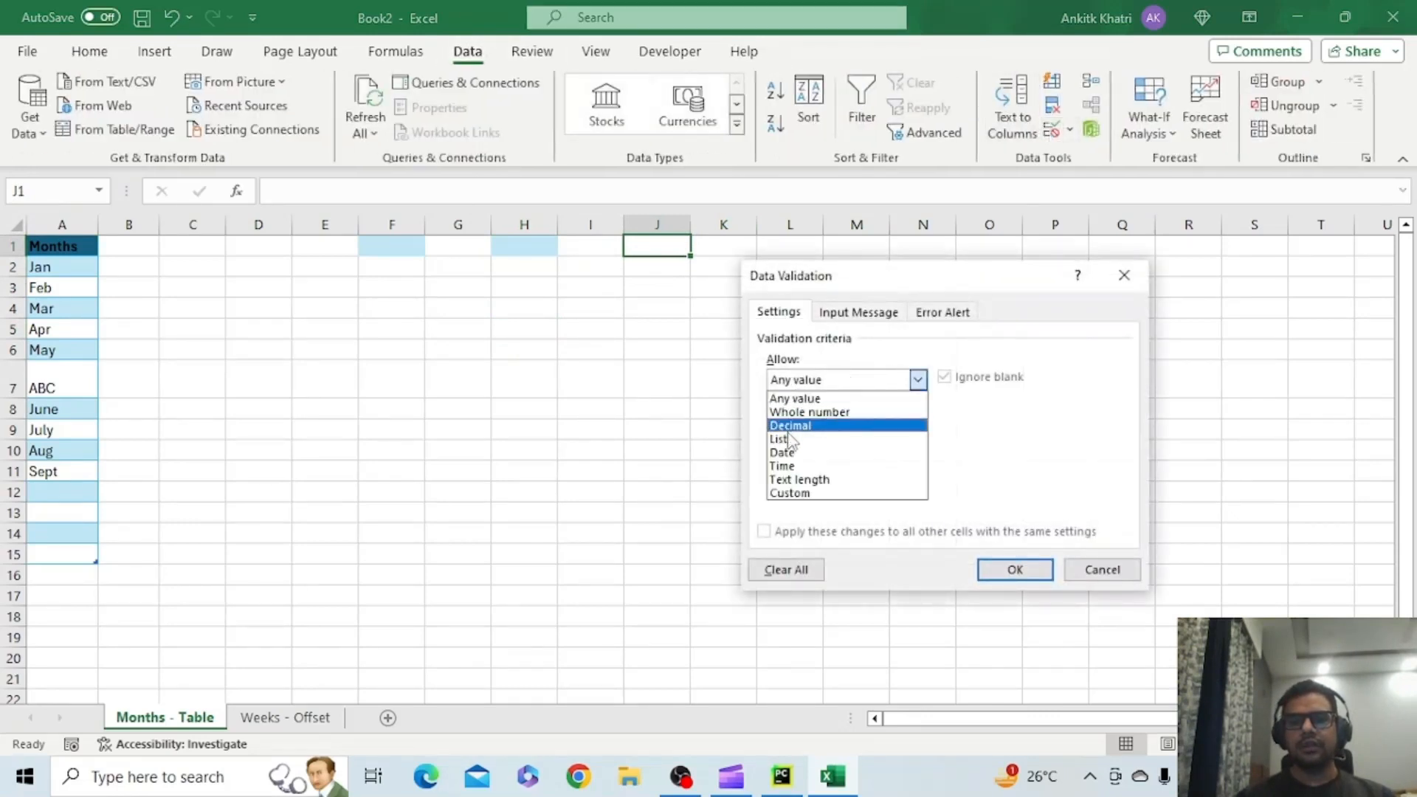
left_click(780, 439)
Try to apply the validation rule to J1 with =Table3[Months] as the direct list source.
left_click(803, 465)
type("=")
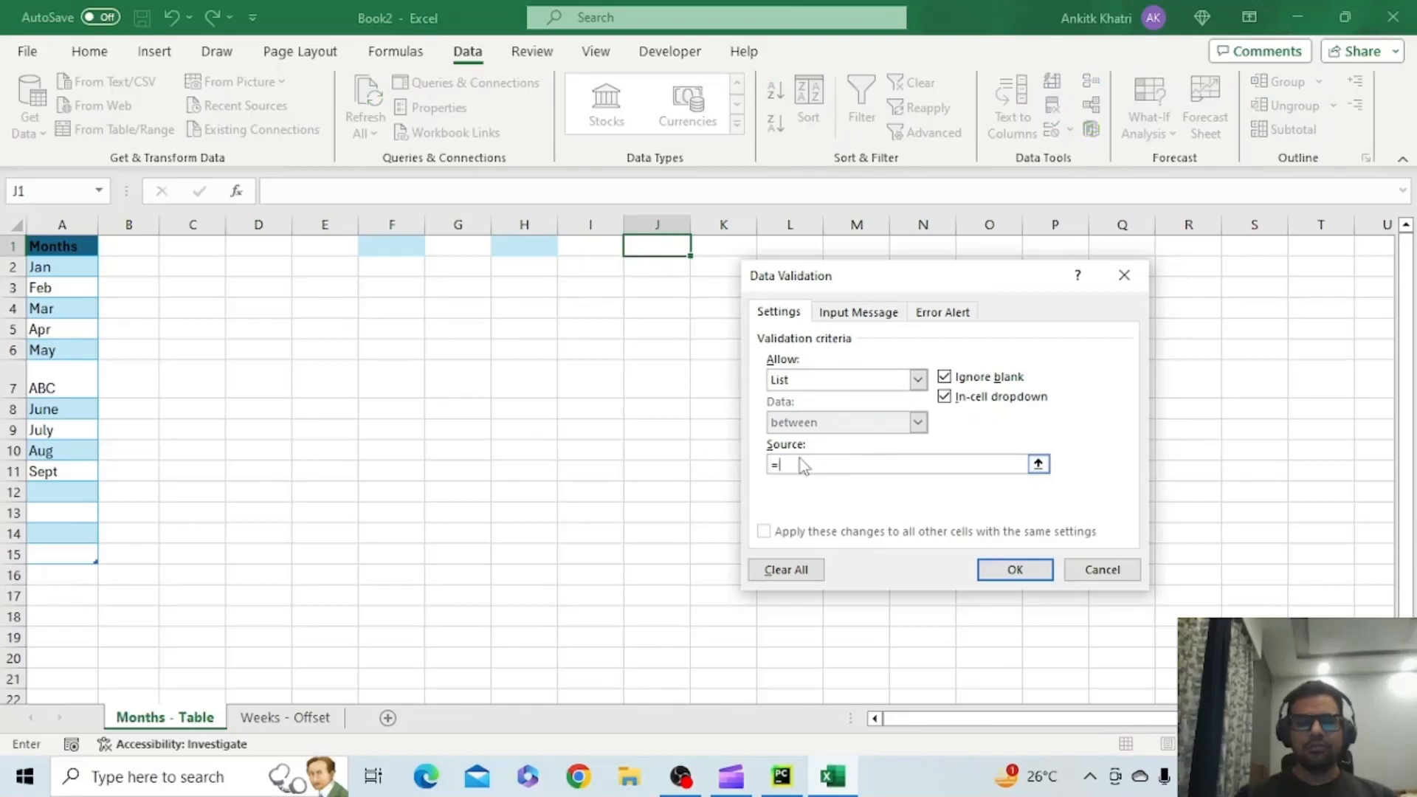
type("Tab")
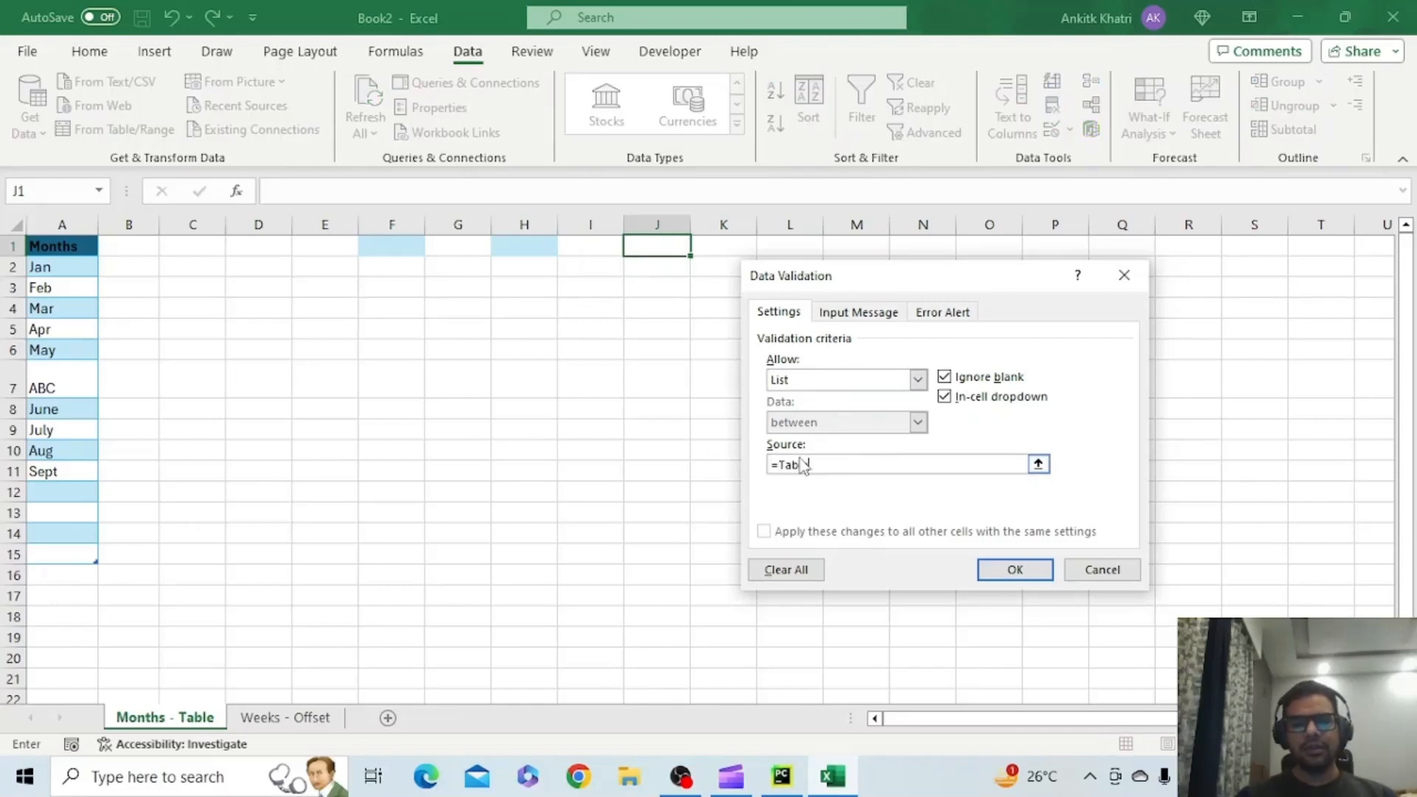
type("le3[M")
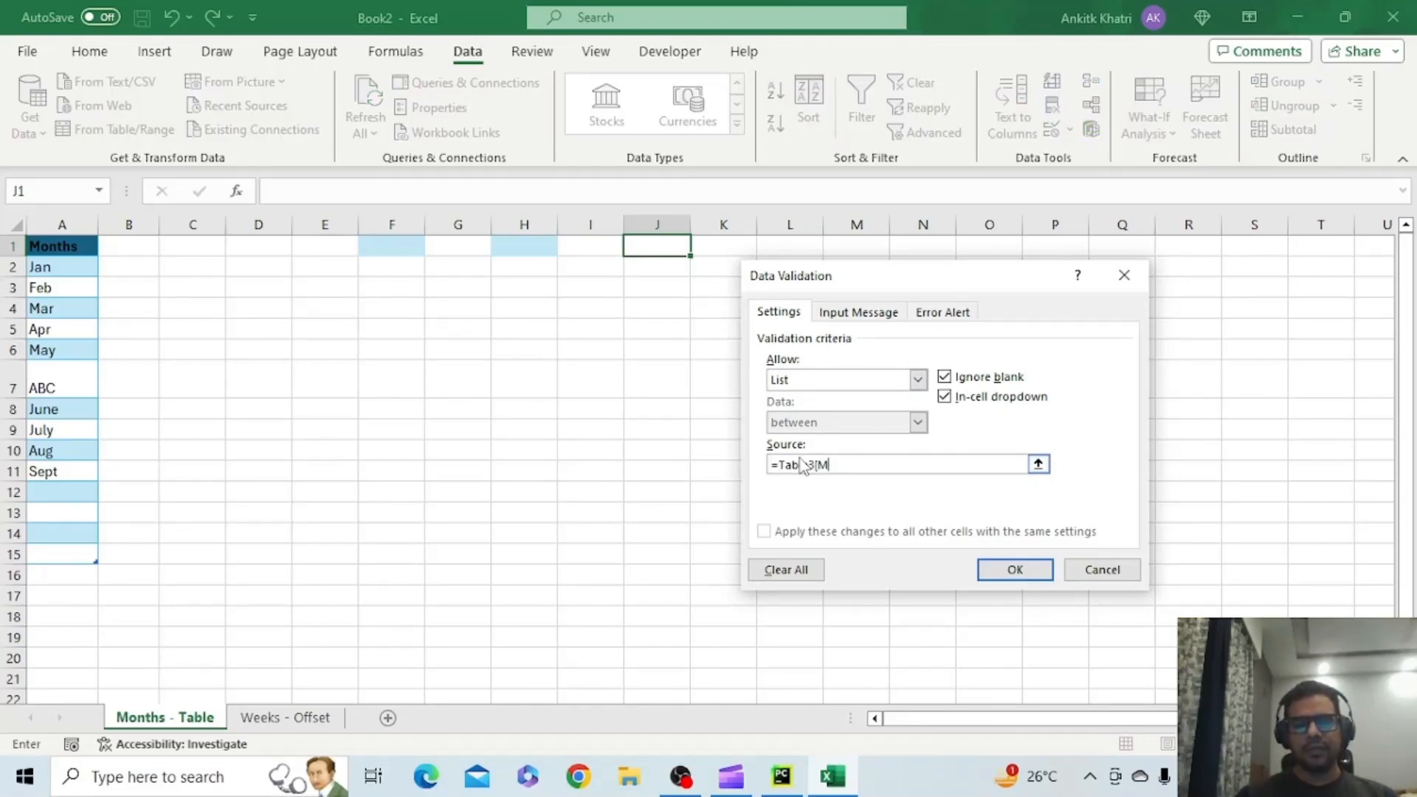
type("onths")
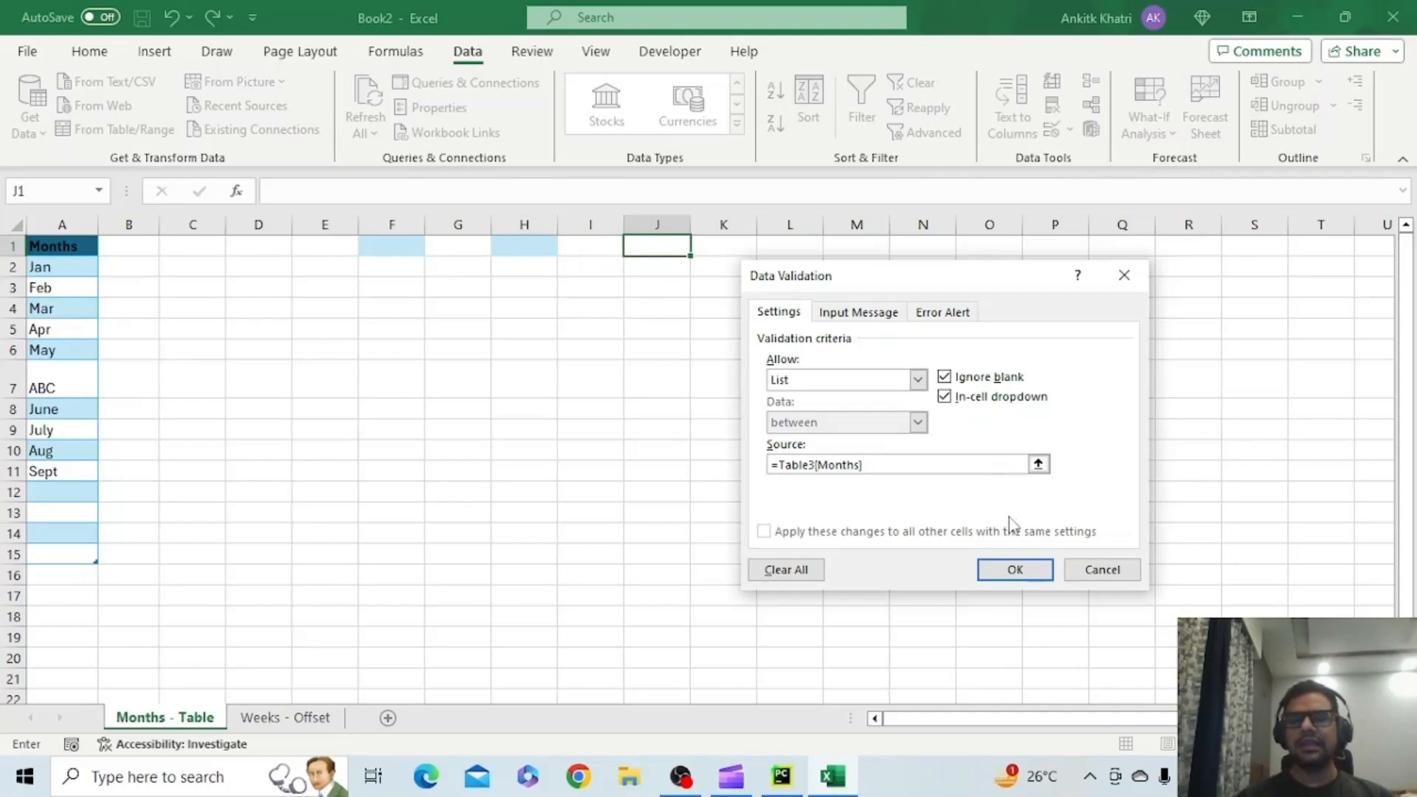
left_click(1006, 570)
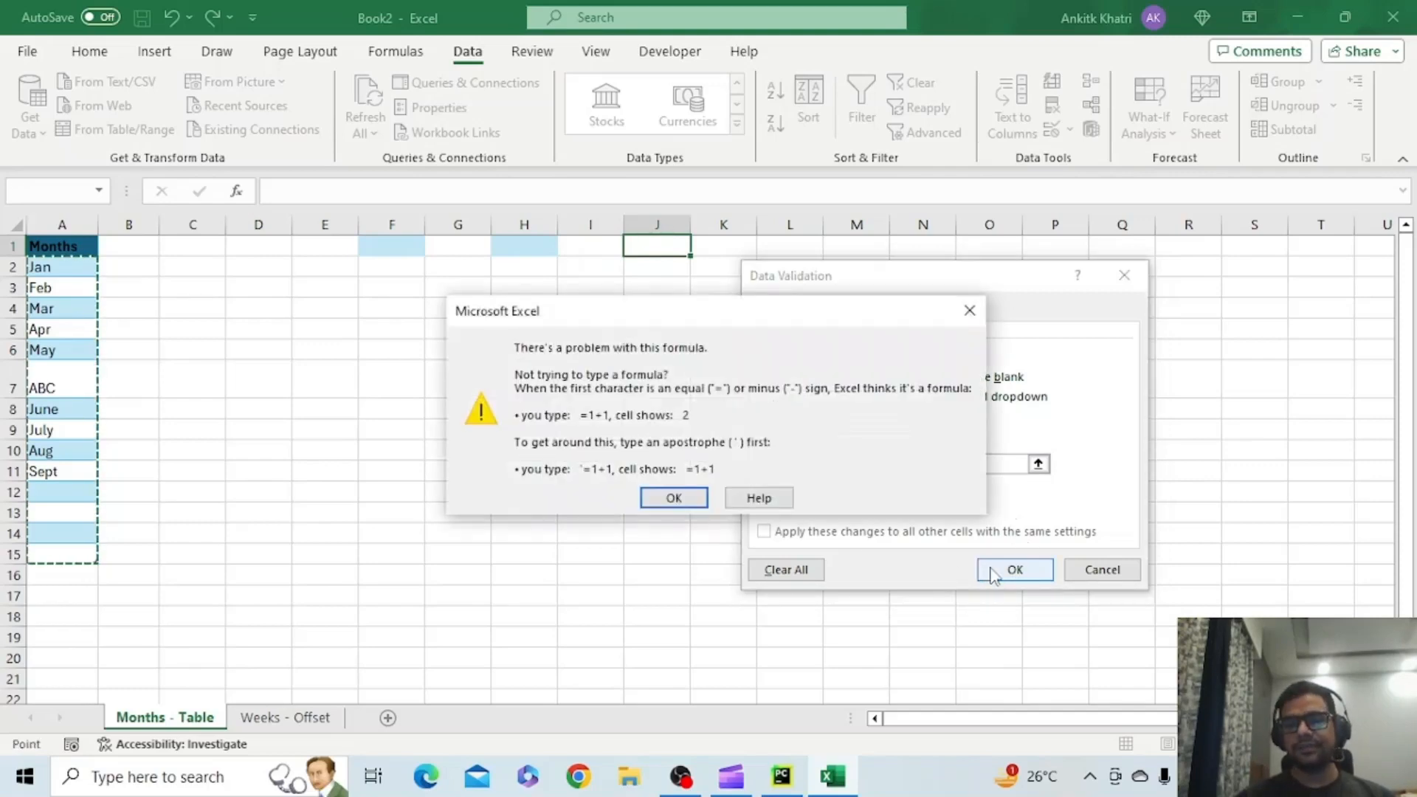
Shorten J1's list source to =Table3 and try to apply the rule again.
left_click(669, 500)
left_click(900, 463)
key("BackSpace")
key("BackSpace")
key("BackSpace")
key("BackSpace")
key("BackSpace")
key("BackSpace")
key("BackSpace")
key("BackSpace")
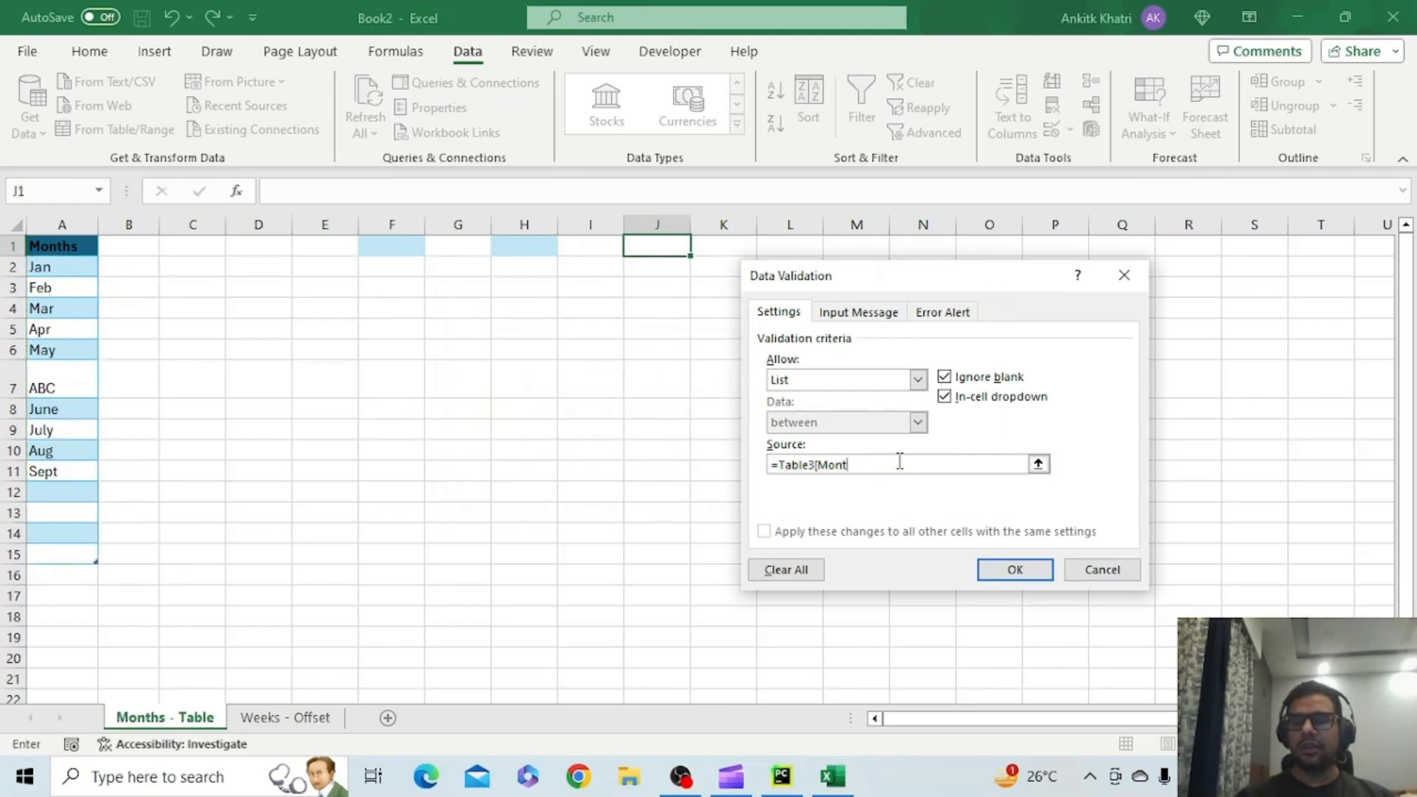
left_click(1013, 569)
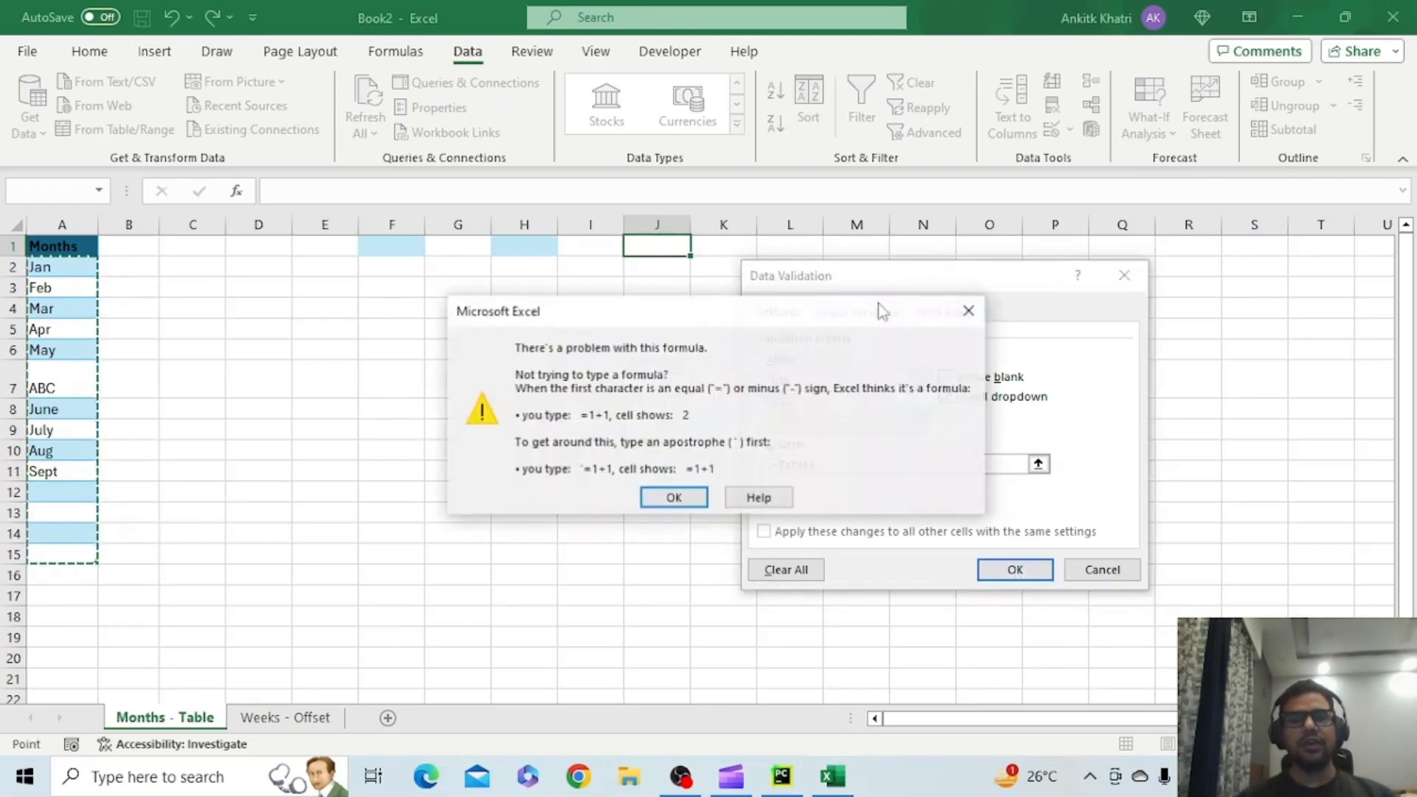
Discard the pending validation rule for J1 and check the dropdown cells F1 and H1.
left_click(655, 500)
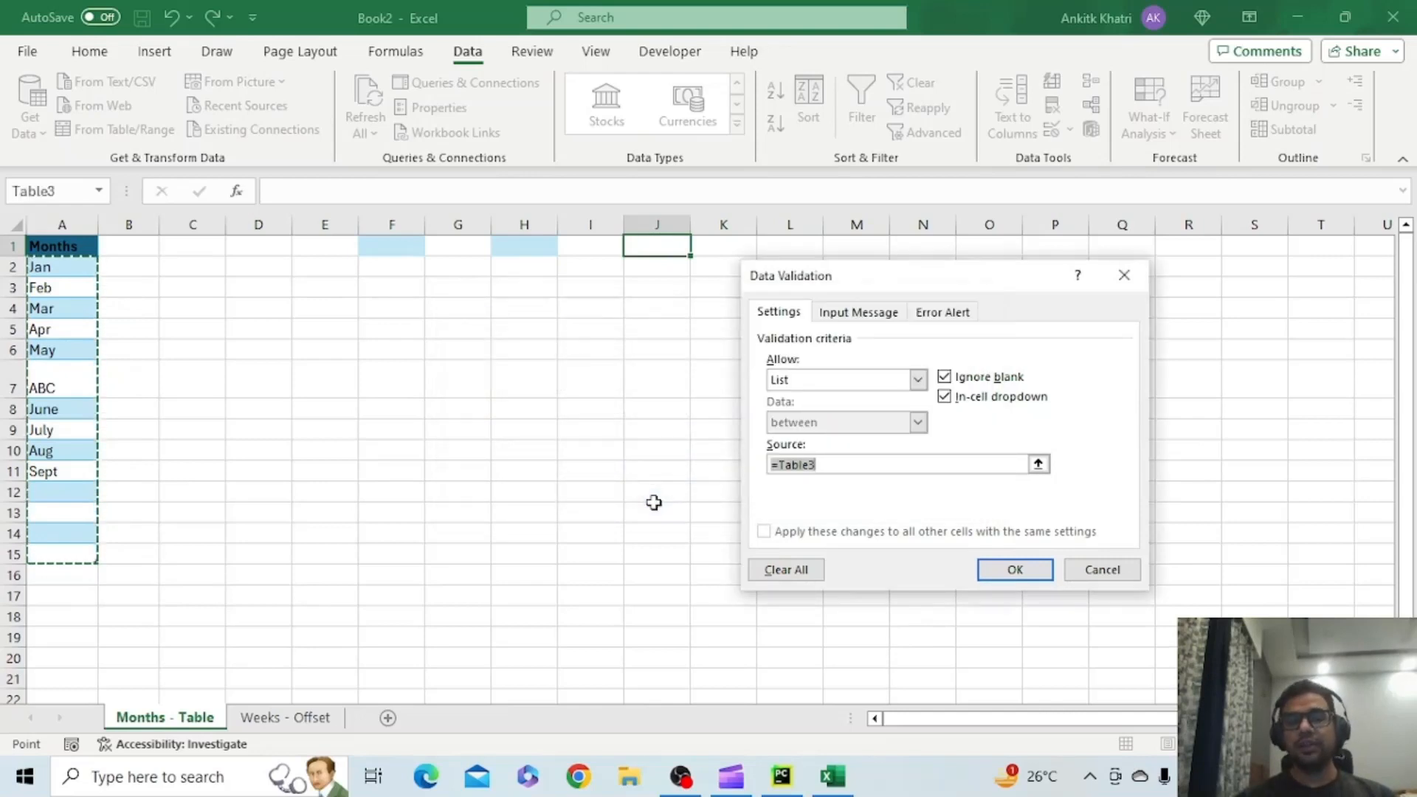
key("Escape")
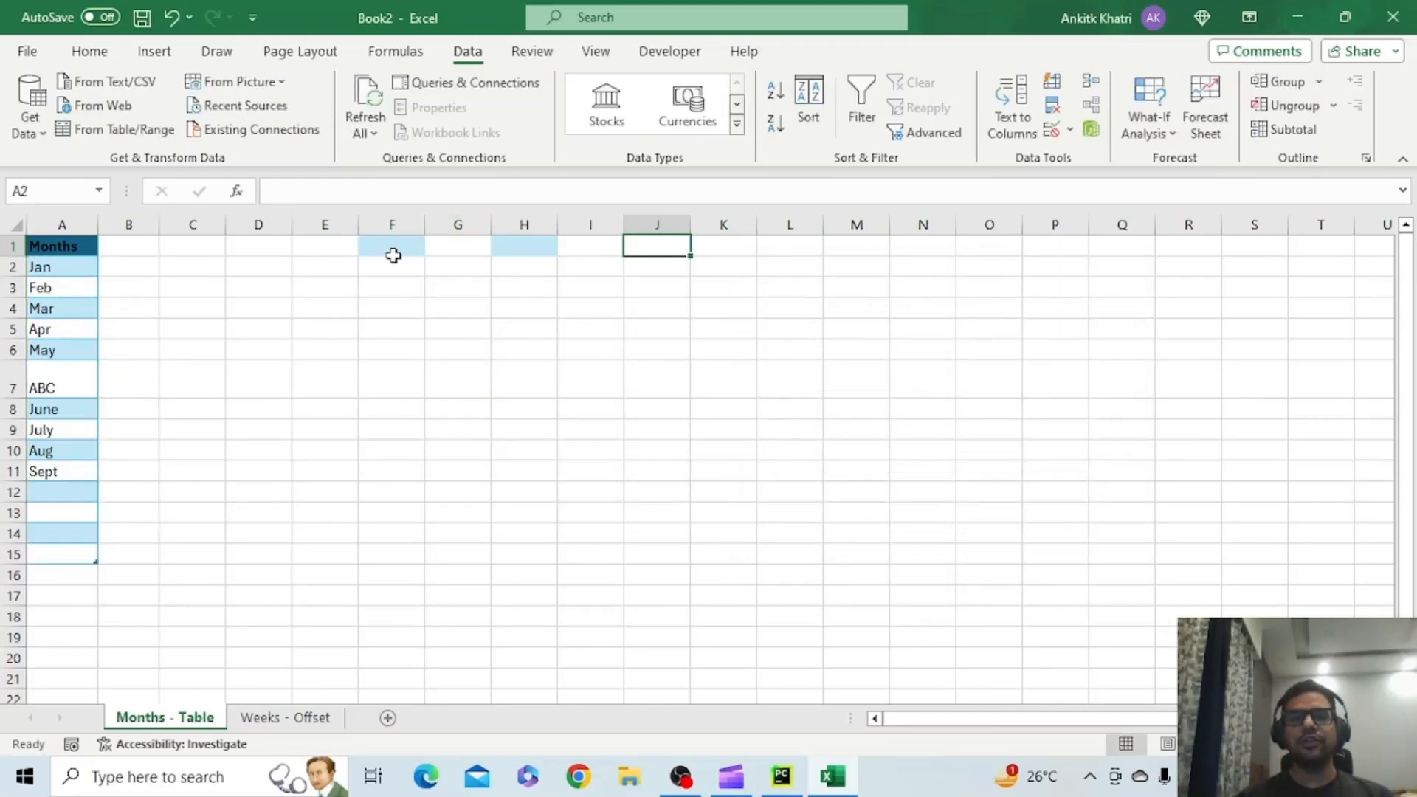
left_click(389, 245)
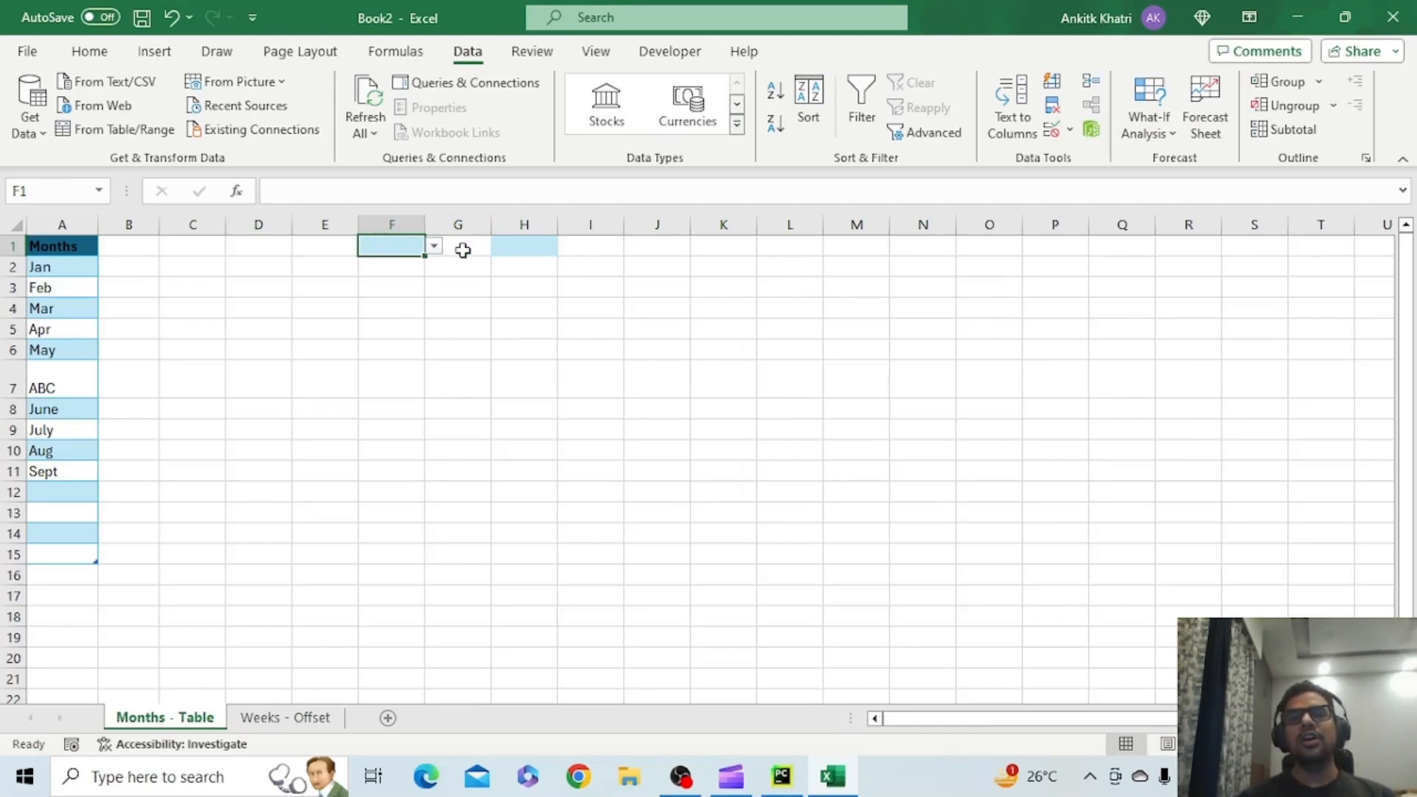
left_click(512, 253)
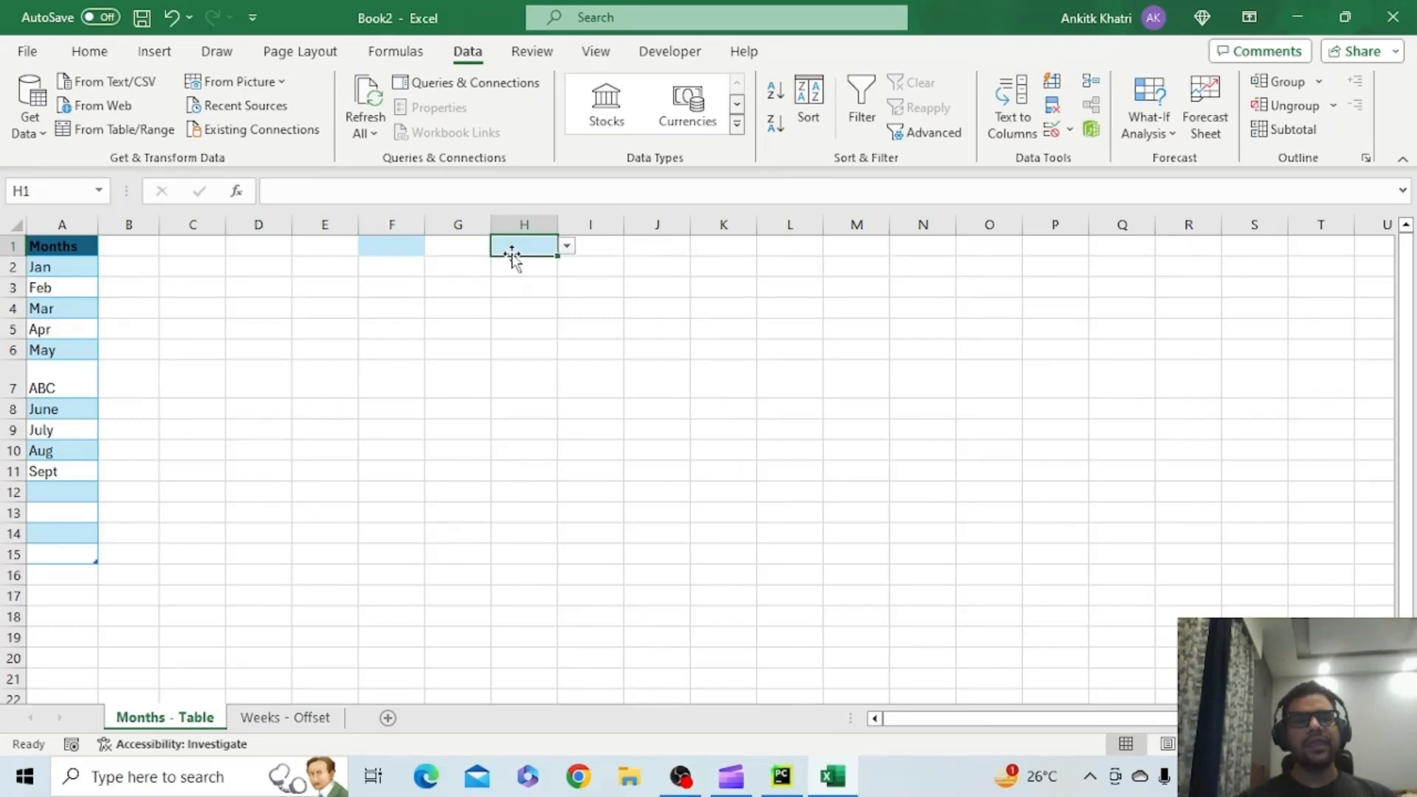
On the Weeks - Offset sheet, enter the formula =OFFSET(A2,0,0,2) in cell D2.
left_click(285, 720)
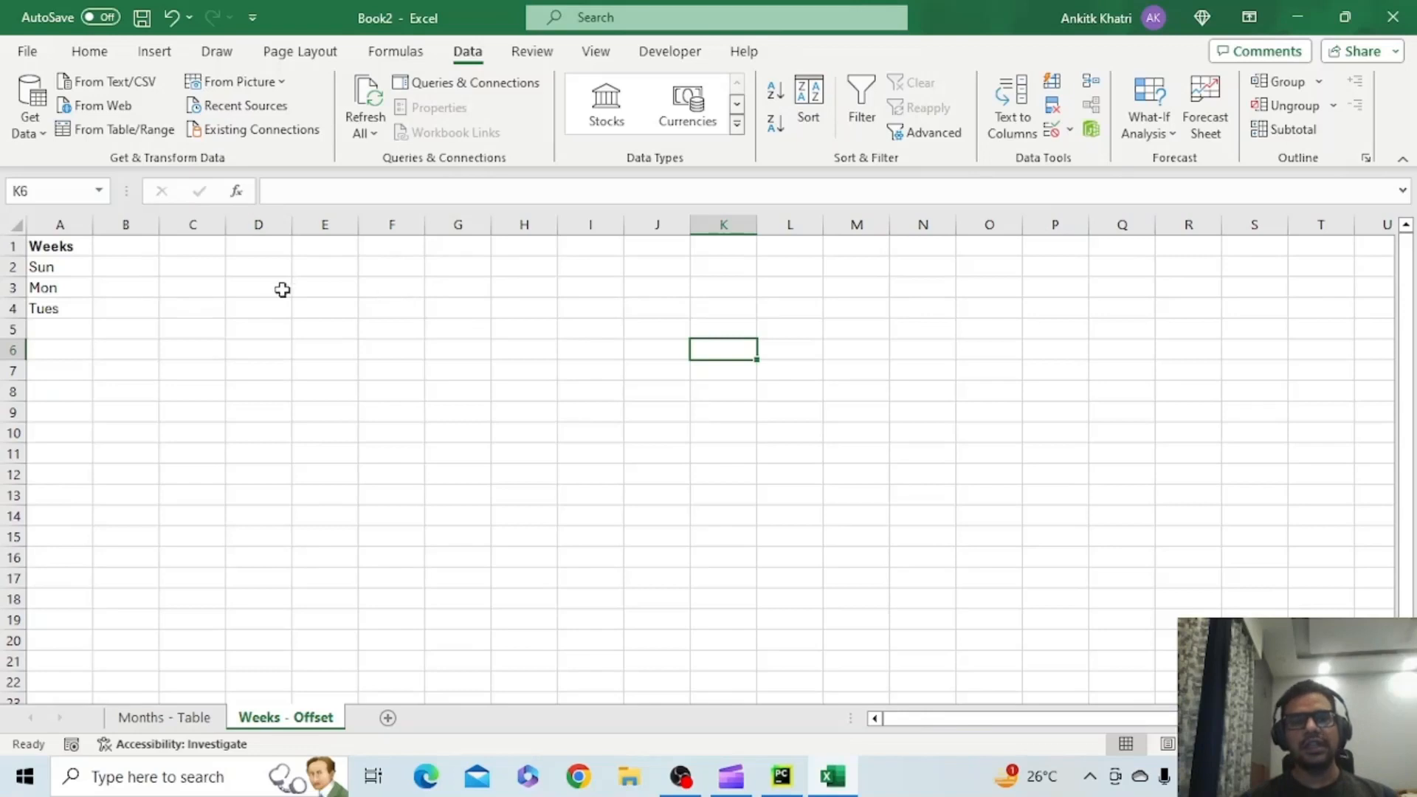
left_click(258, 266)
type("=")
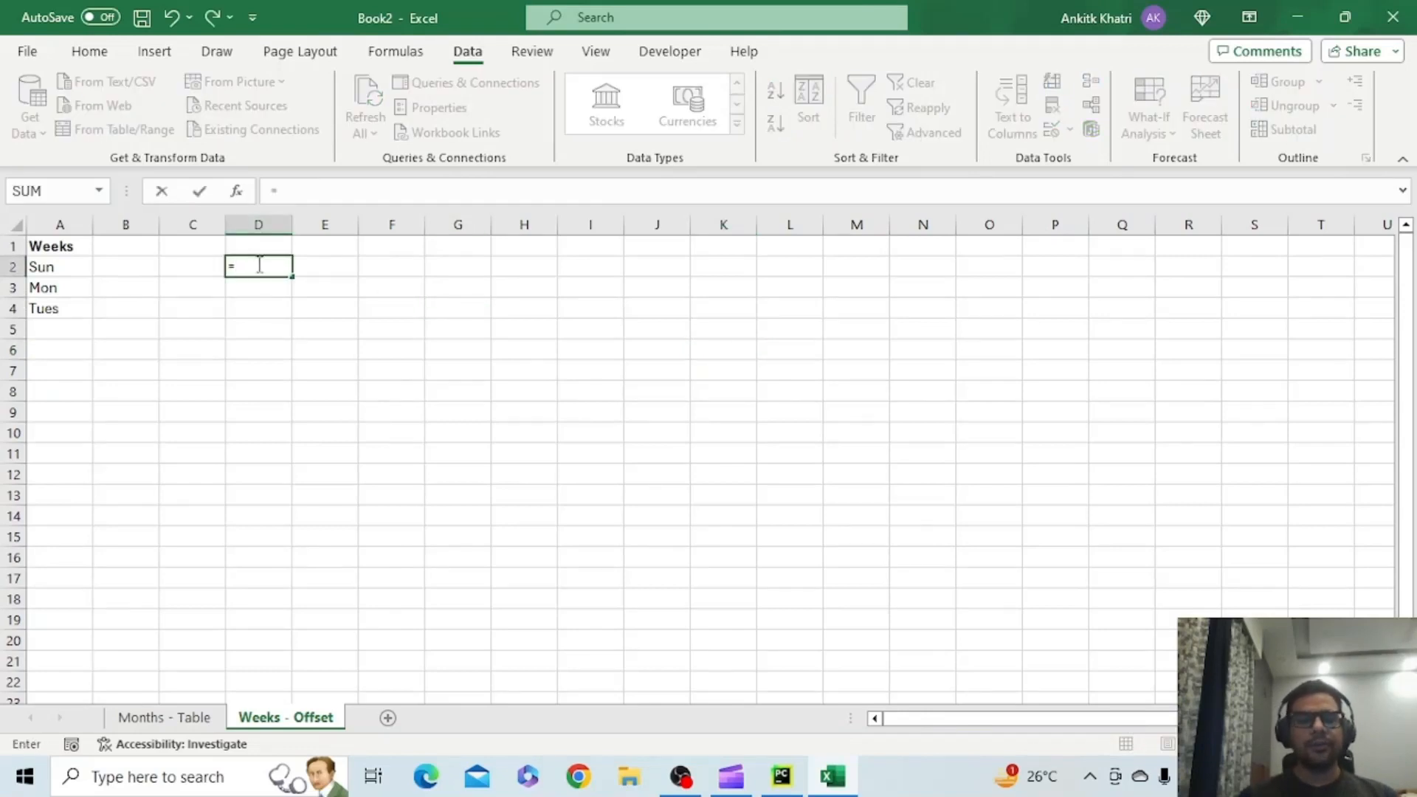
type("off")
key("Tab")
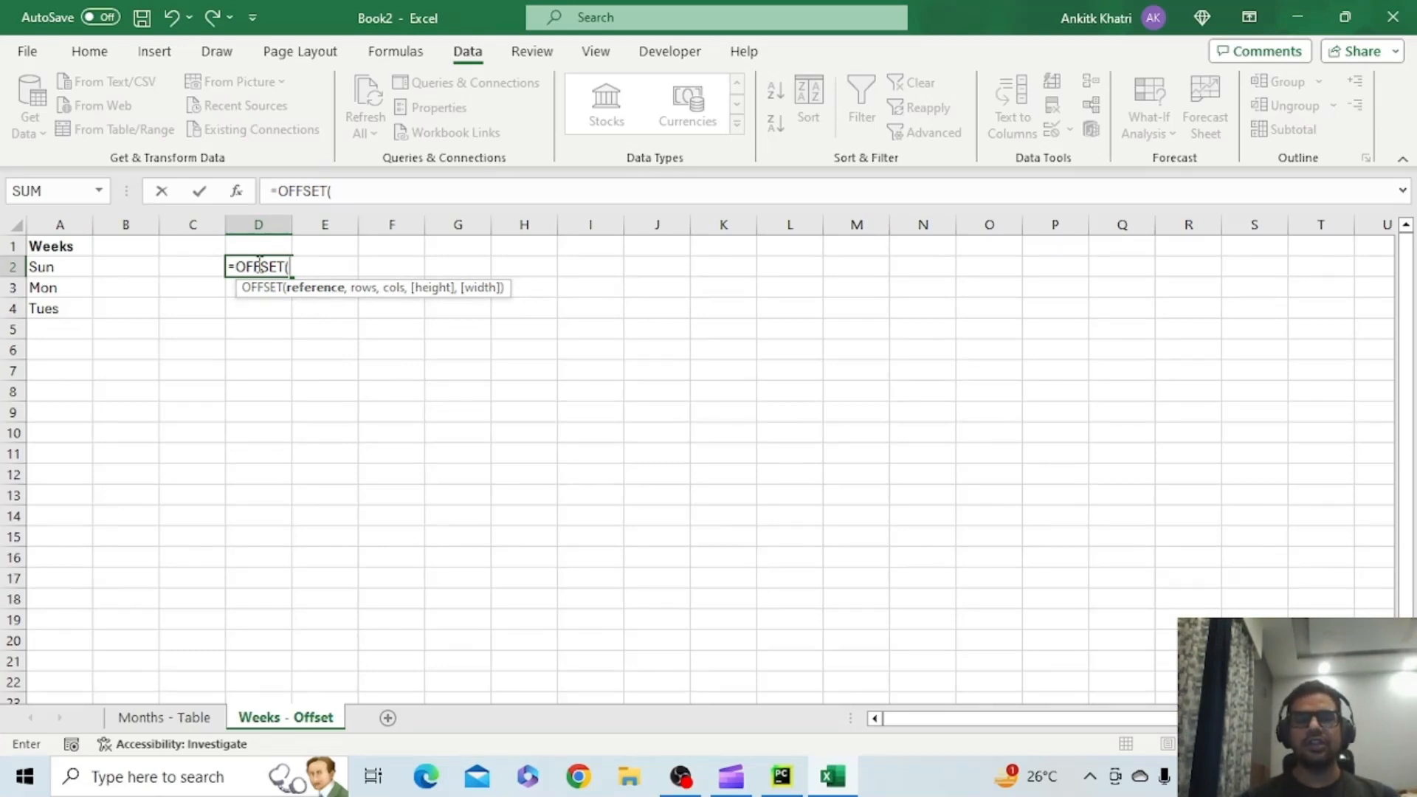
left_click(46, 264)
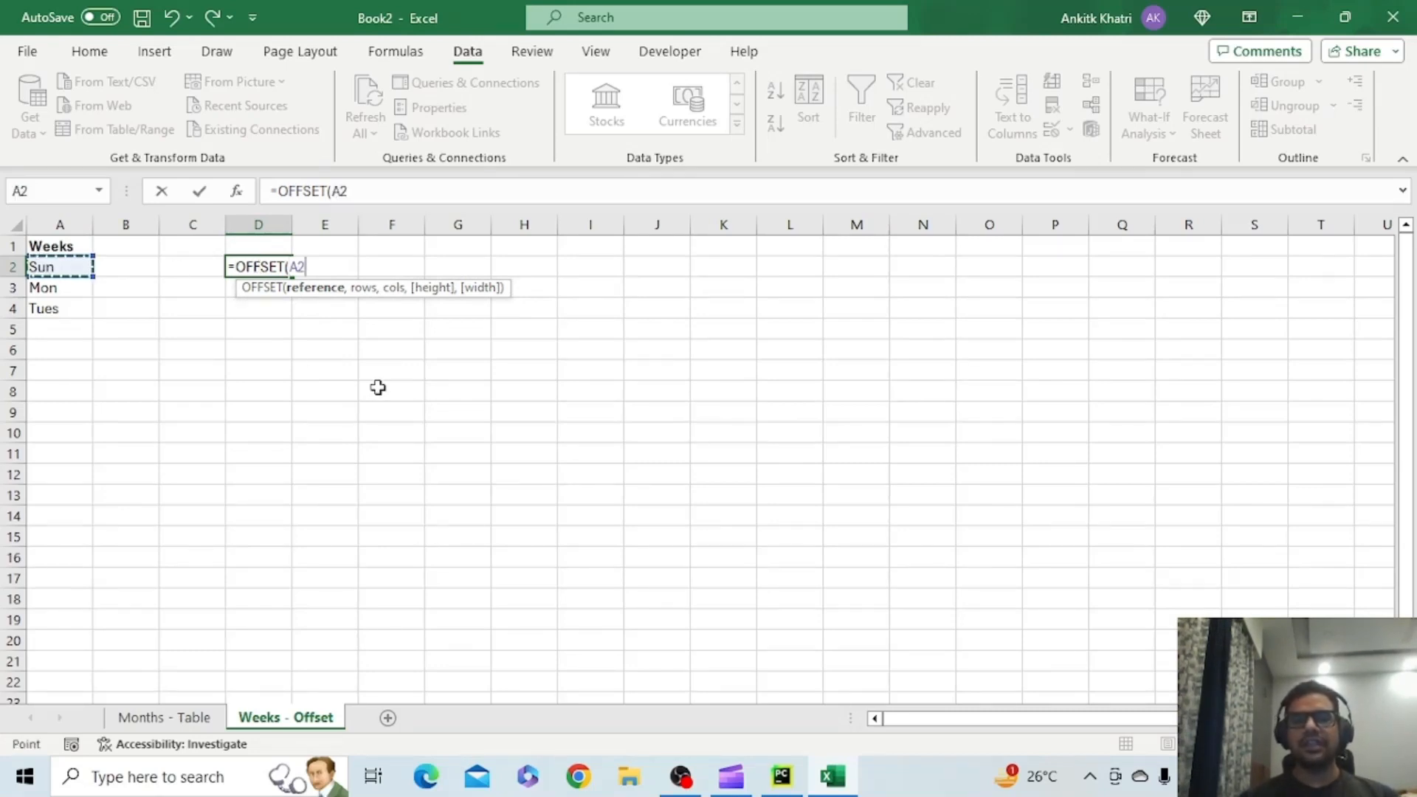
type(",")
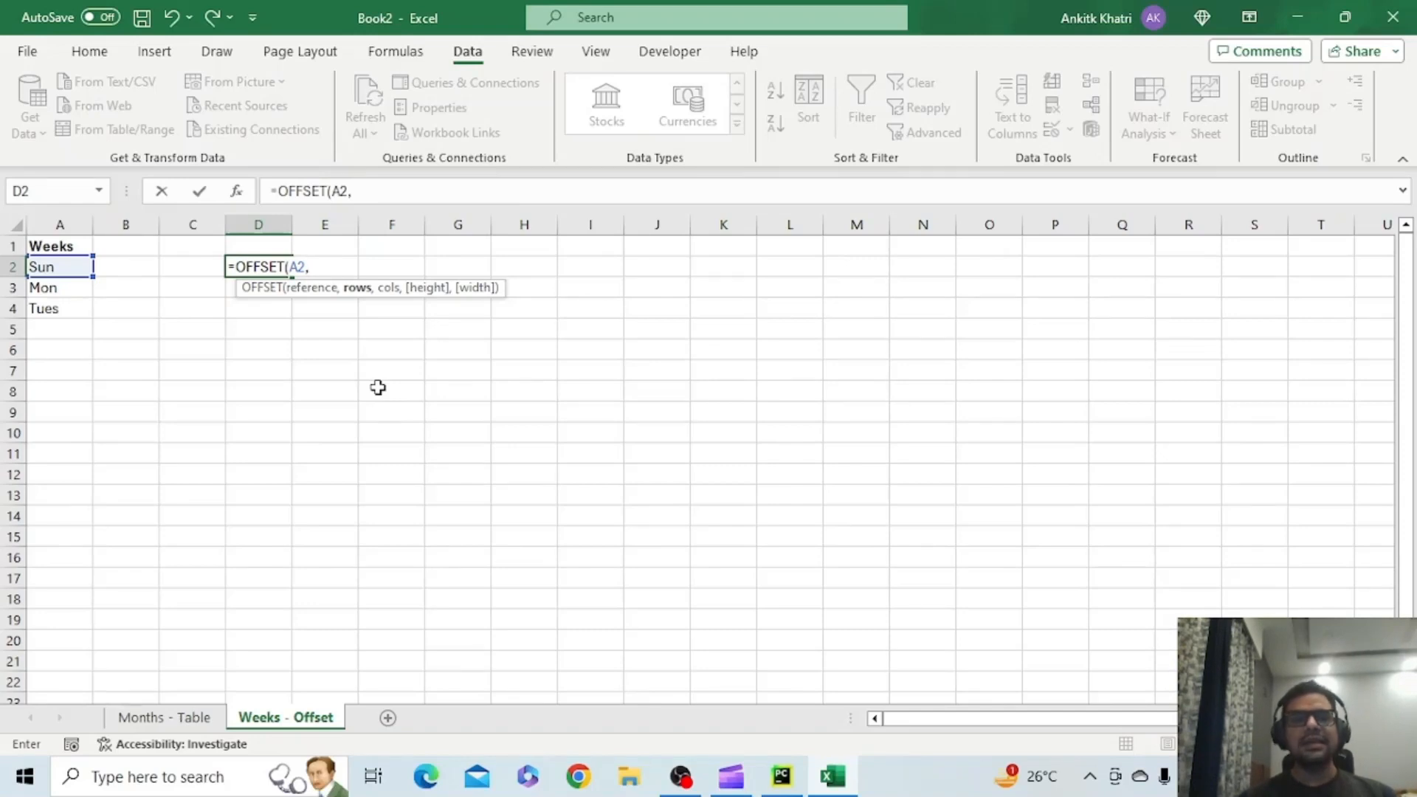
type("0")
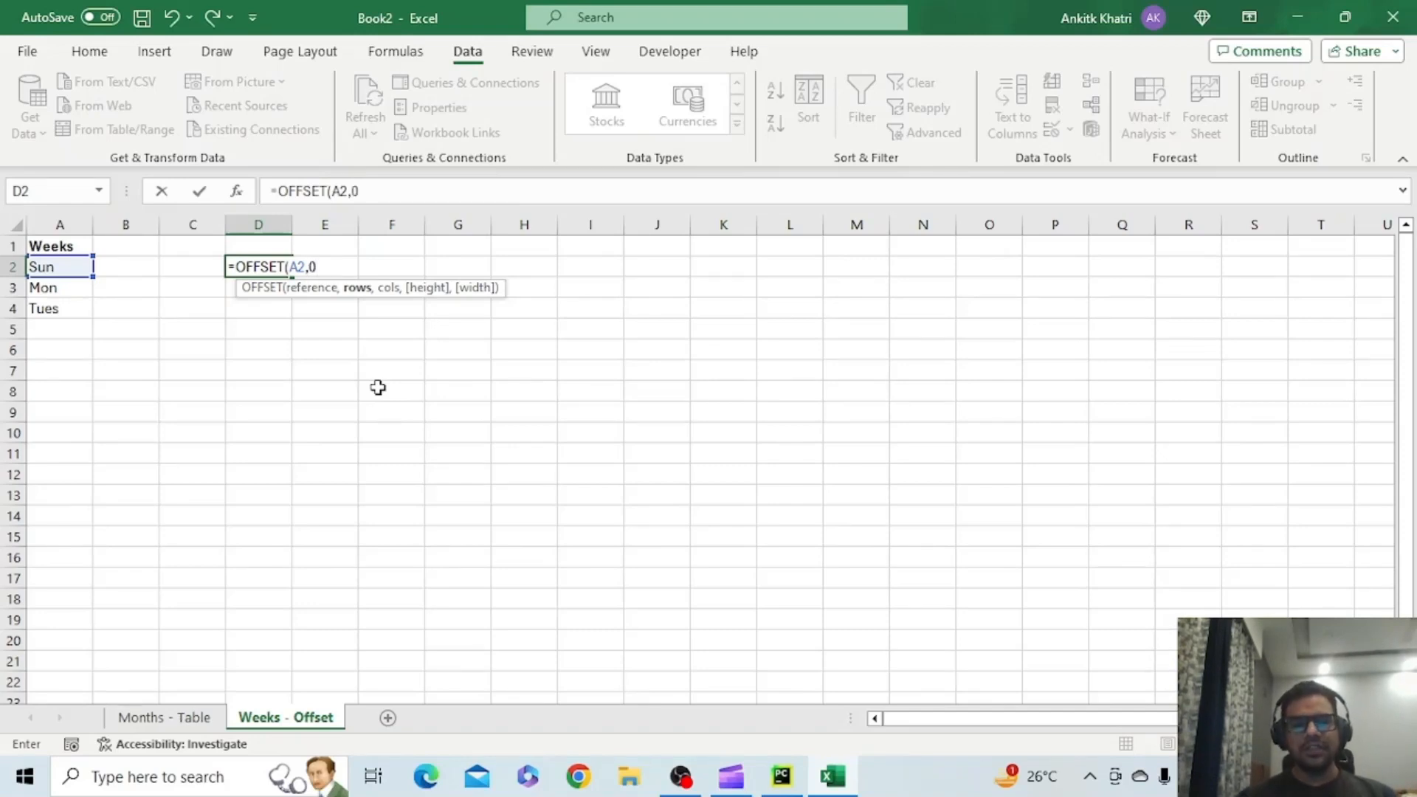
type(",")
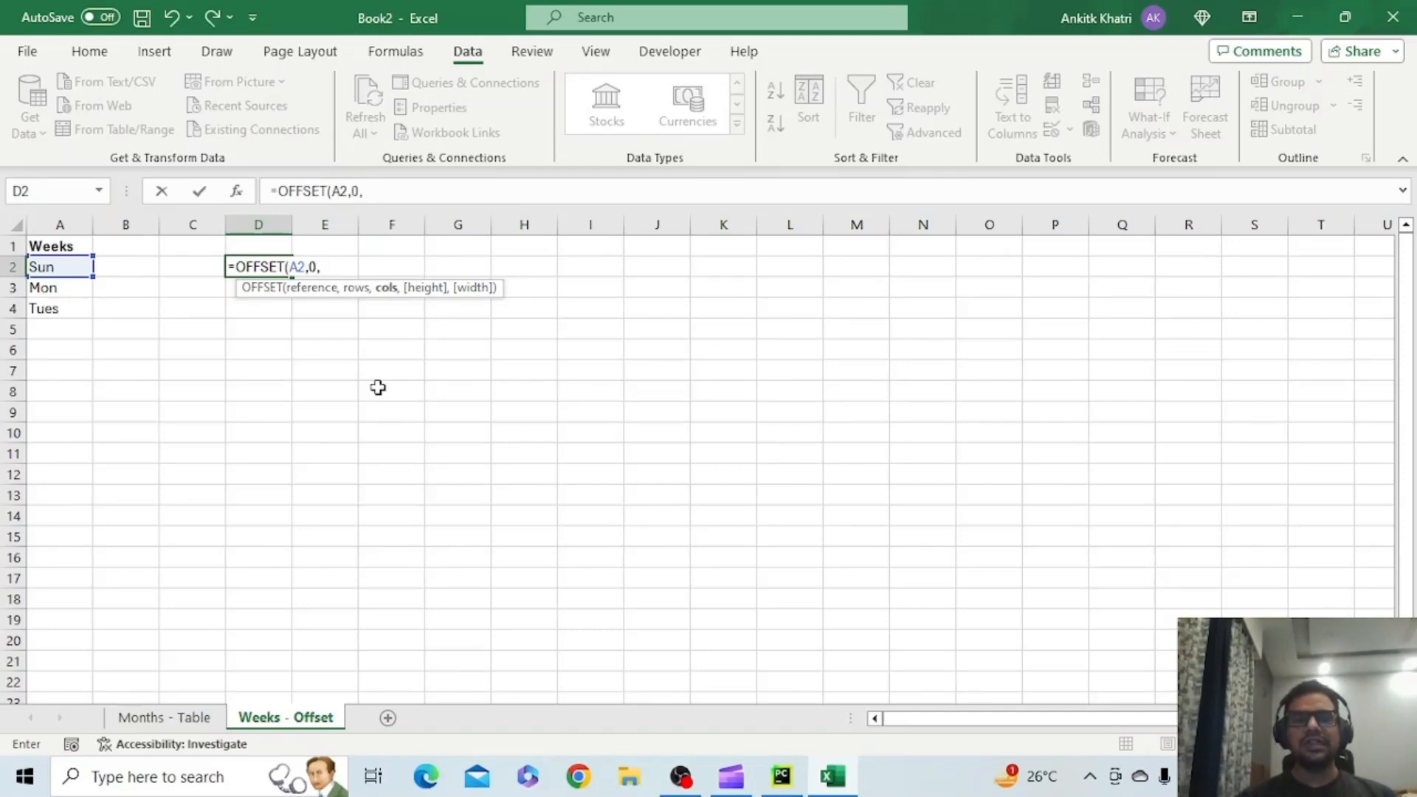
type("0")
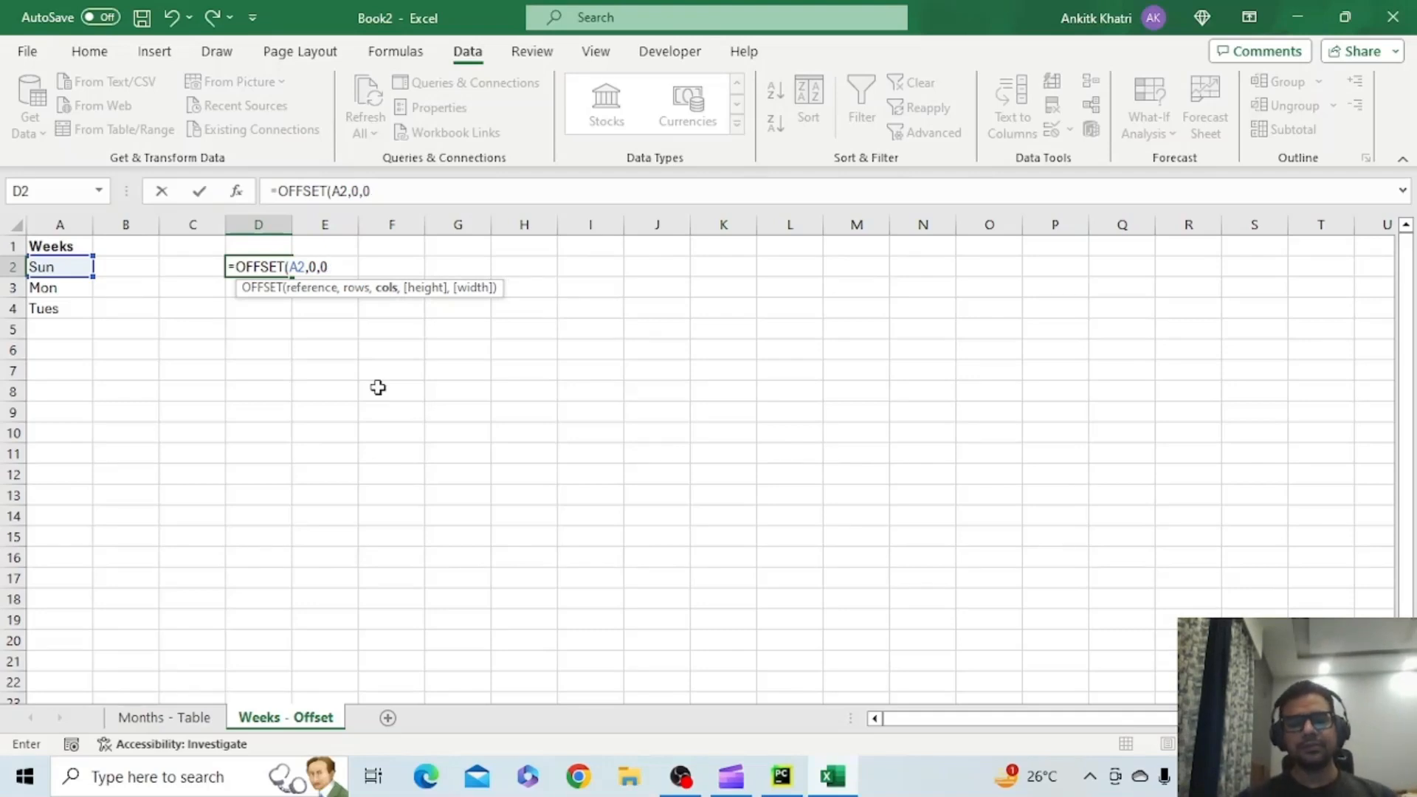
type(",")
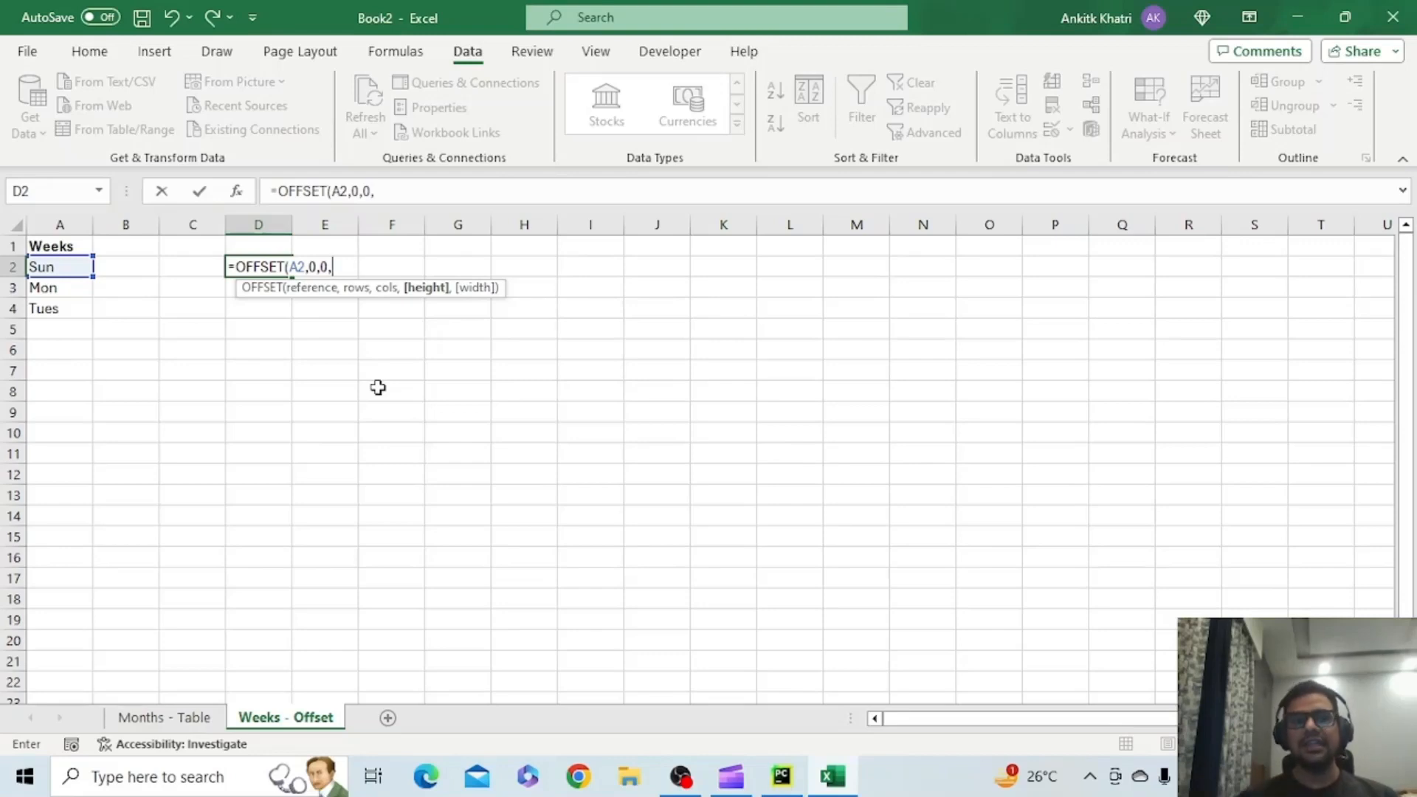
type("2")
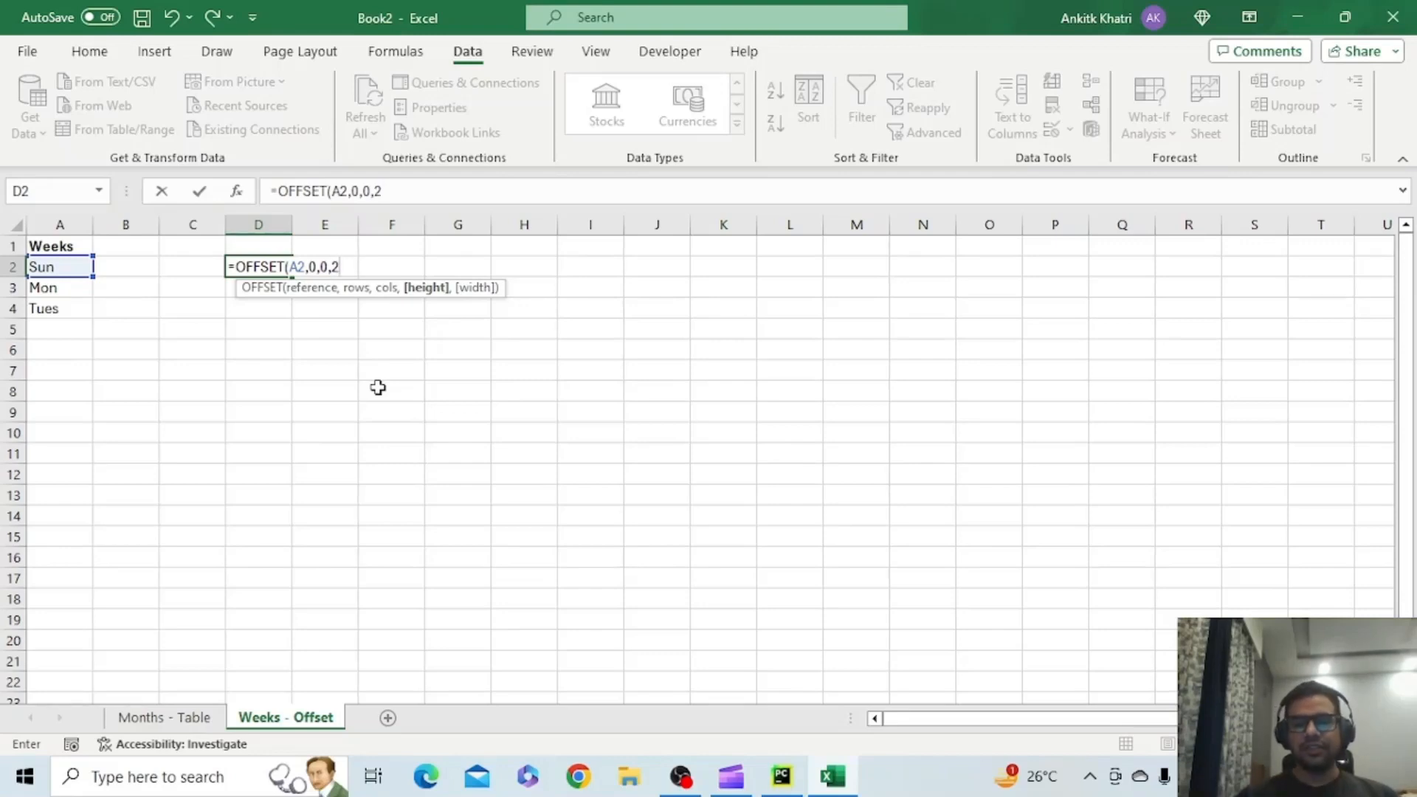
type(")")
key("Return")
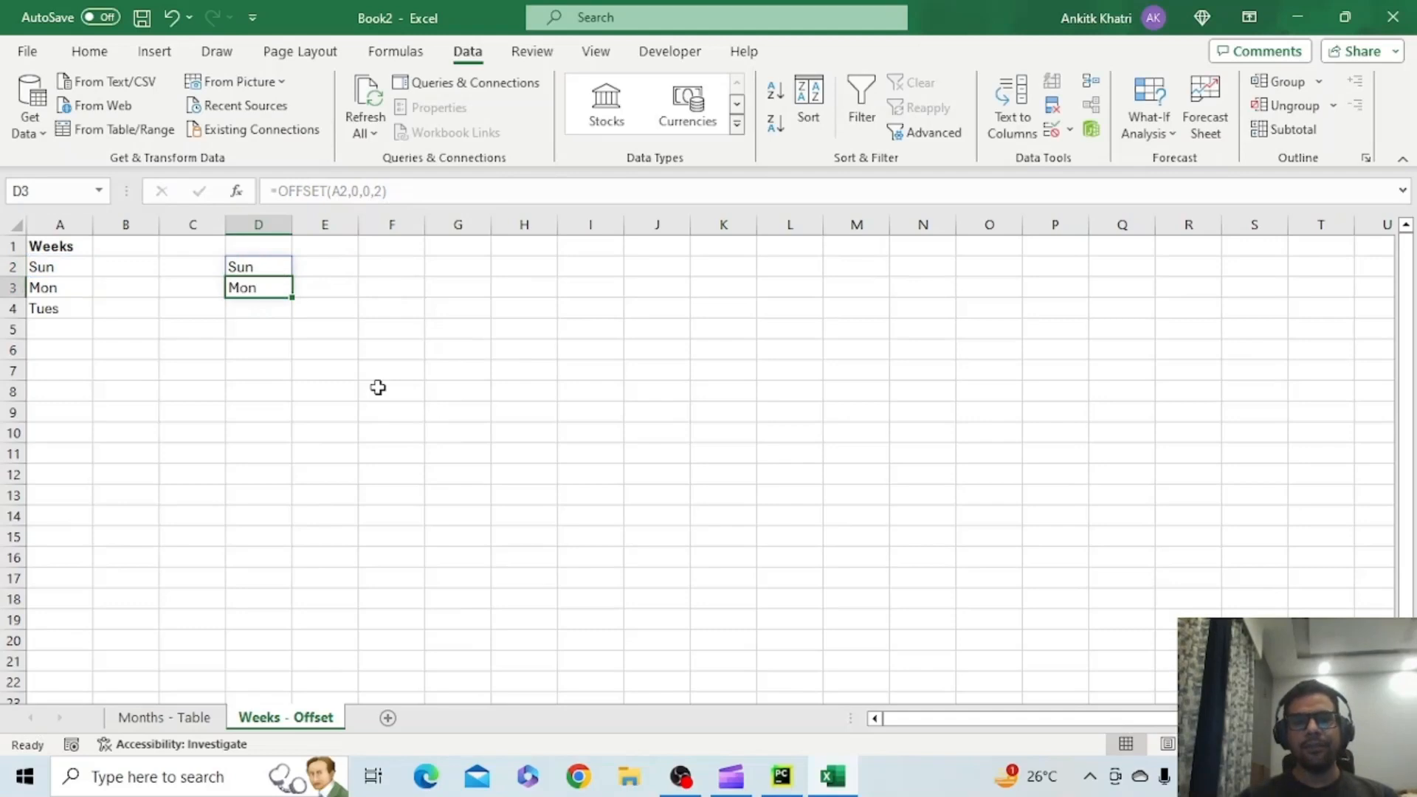
Replace the fixed height in D2's OFFSET formula with COUNTA($A$2:$A$15).
left_click(243, 266)
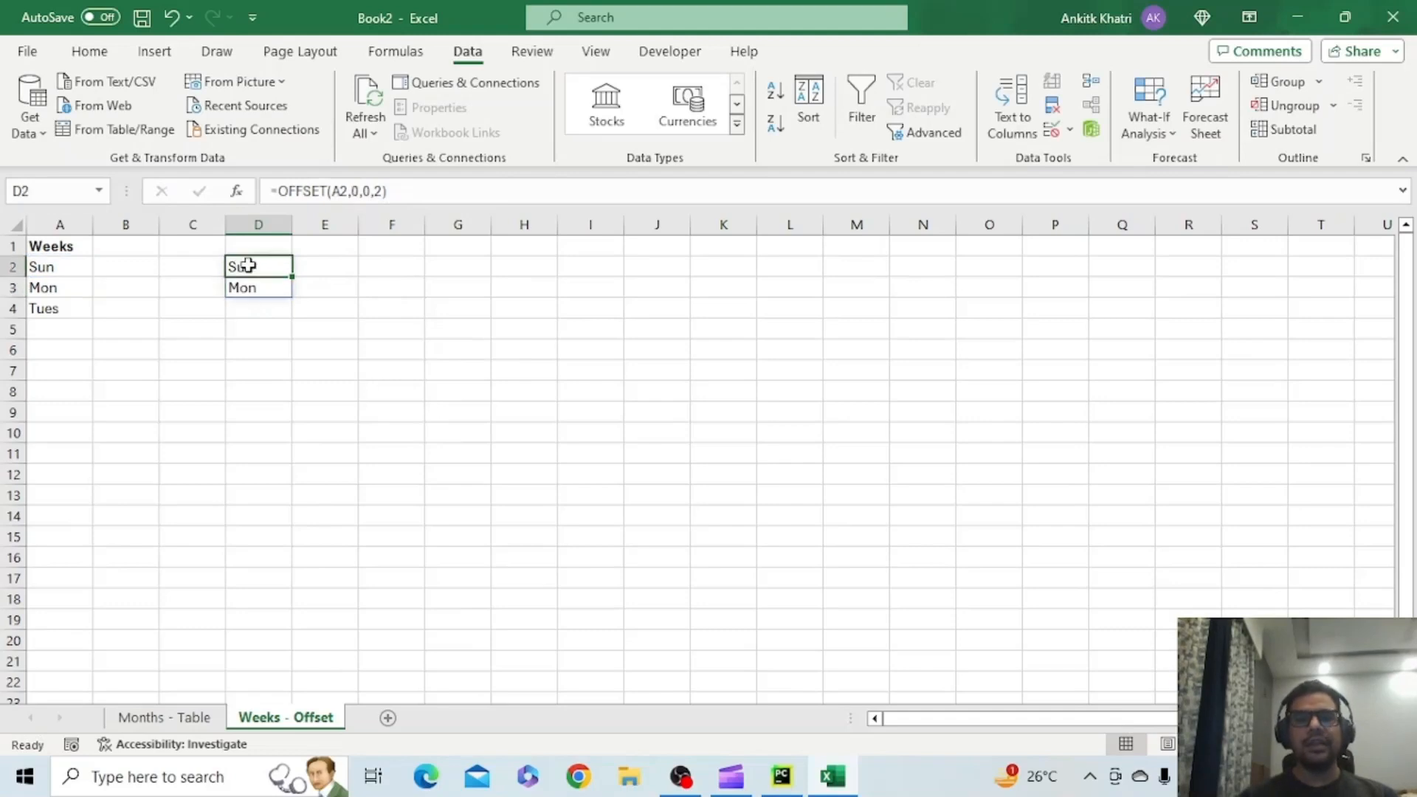
left_click(377, 191)
double_click(378, 191)
key("BackSpace")
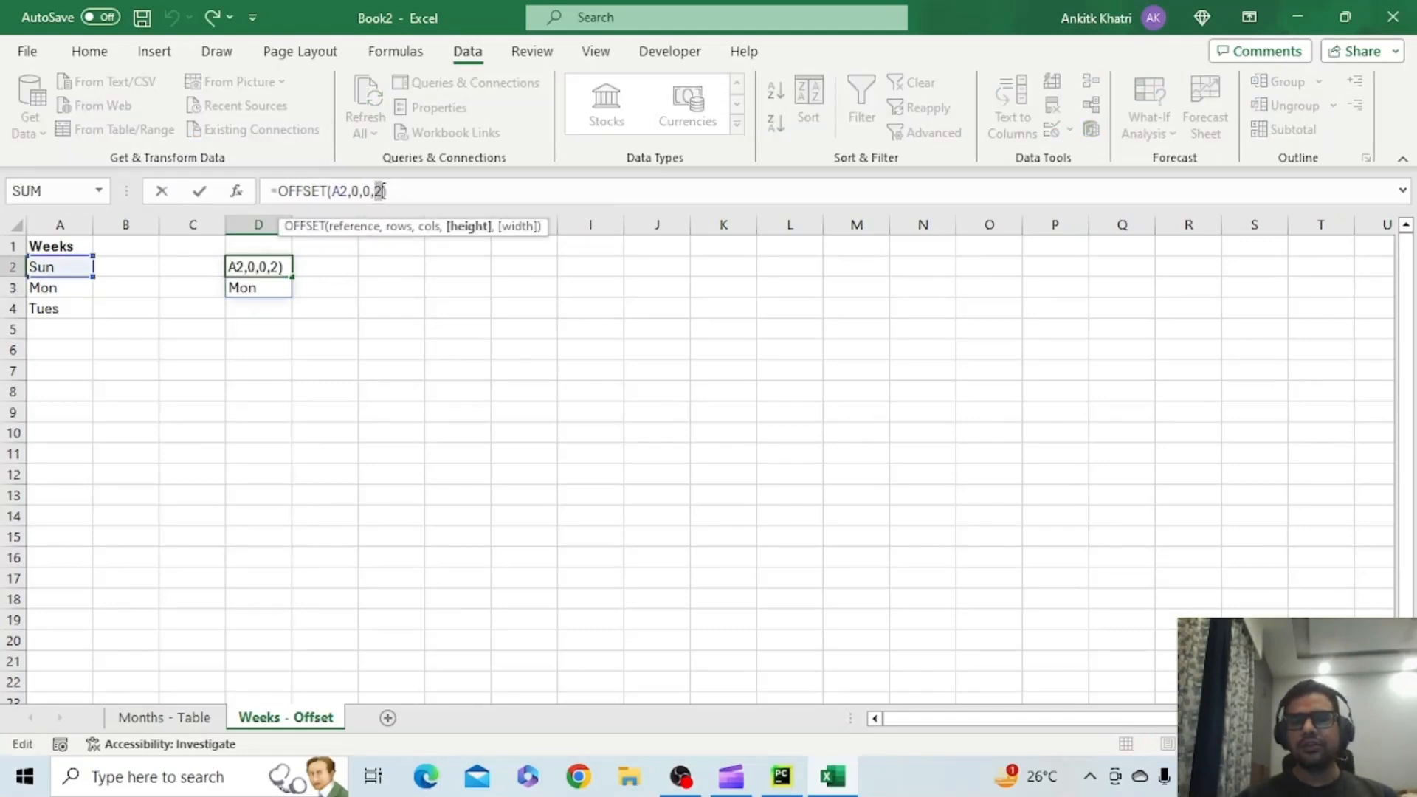
type("CountA")
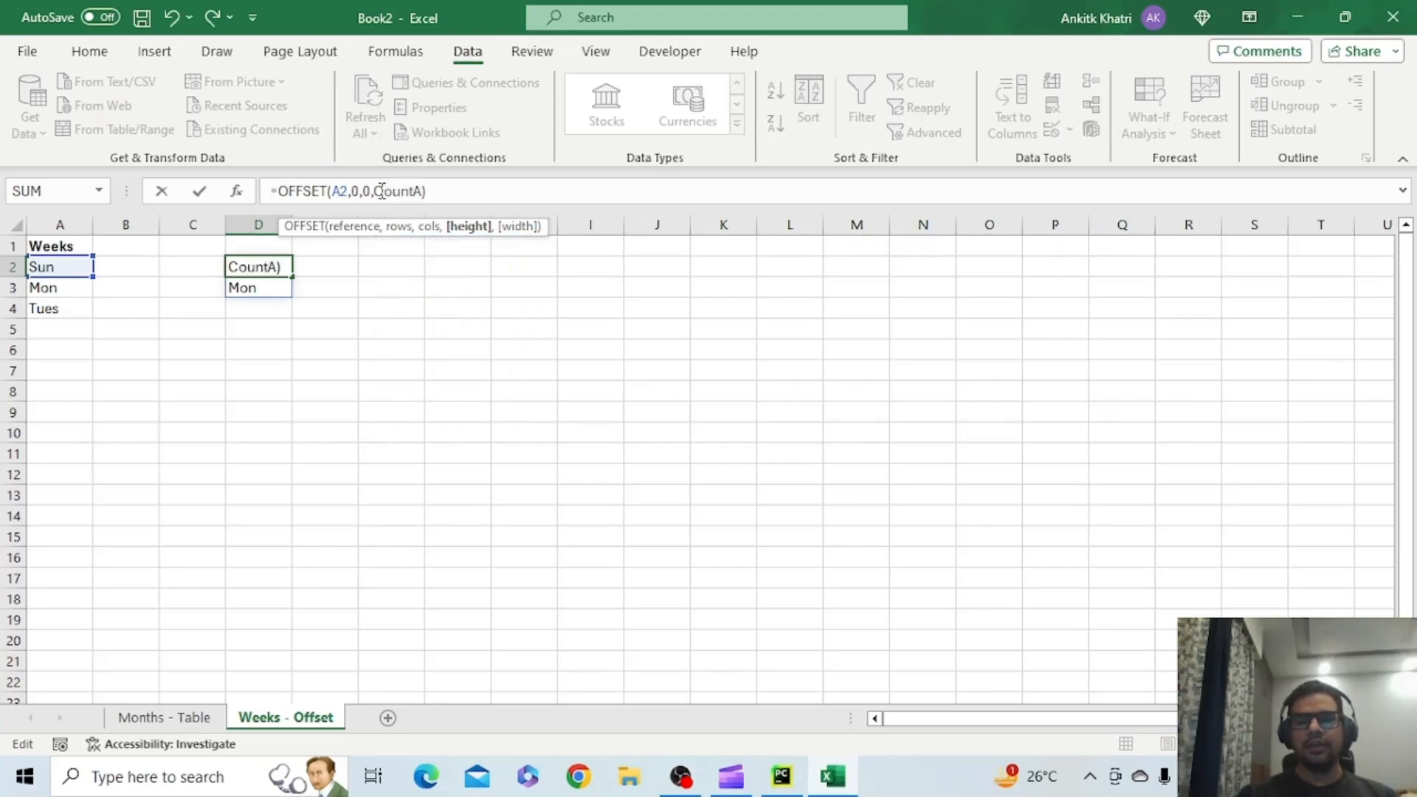
type("(")
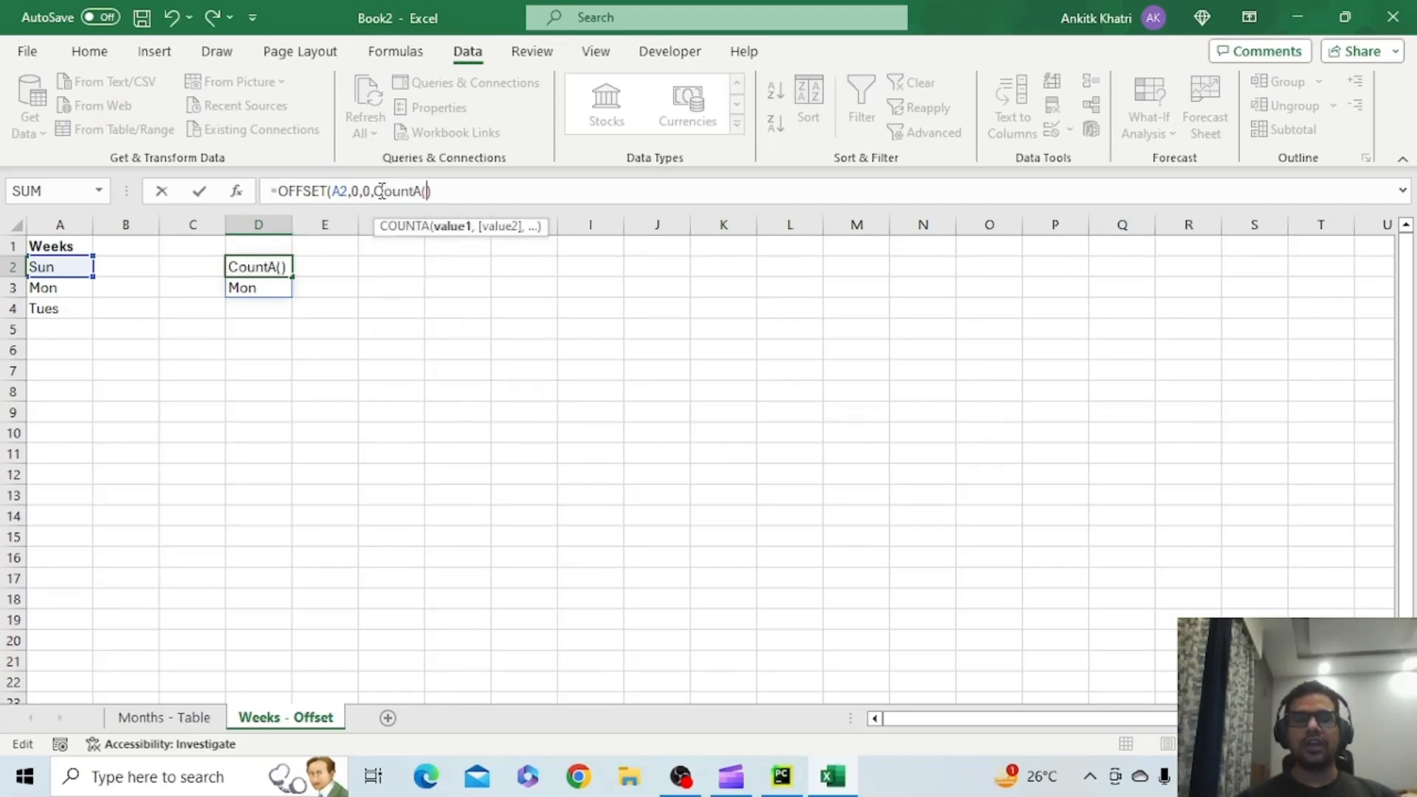
key("BackSpace")
key("BackSpace")
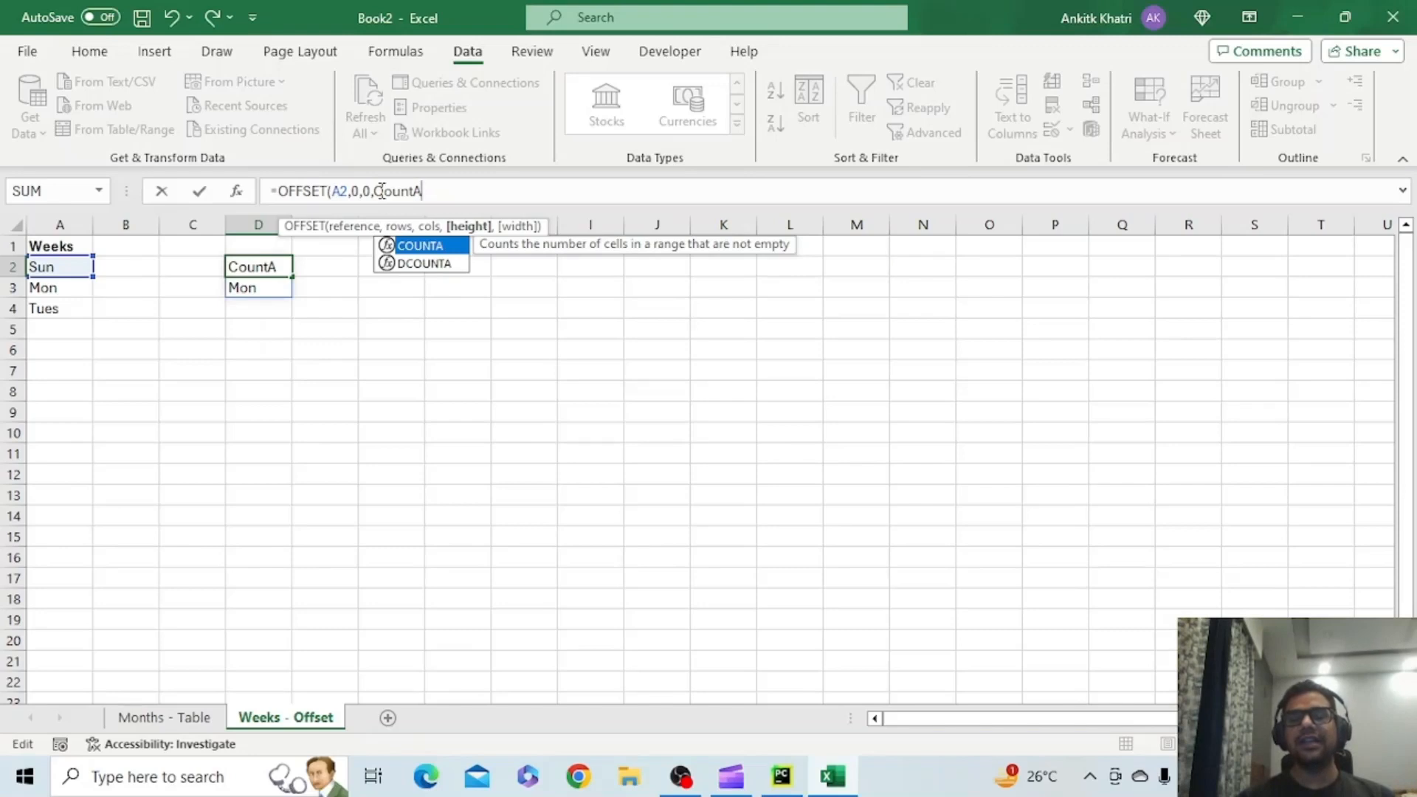
type("(")
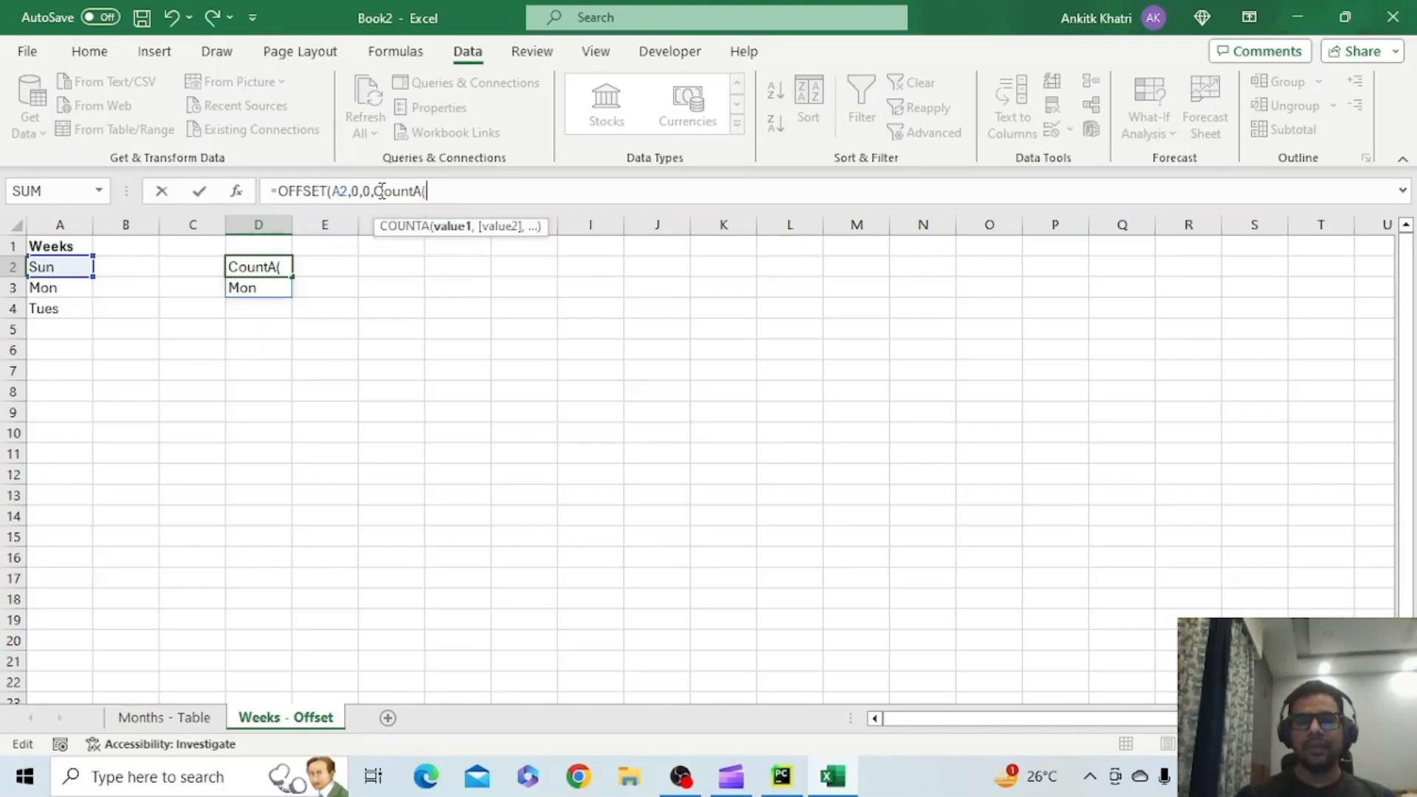
left_click_drag(41, 267, 36, 536)
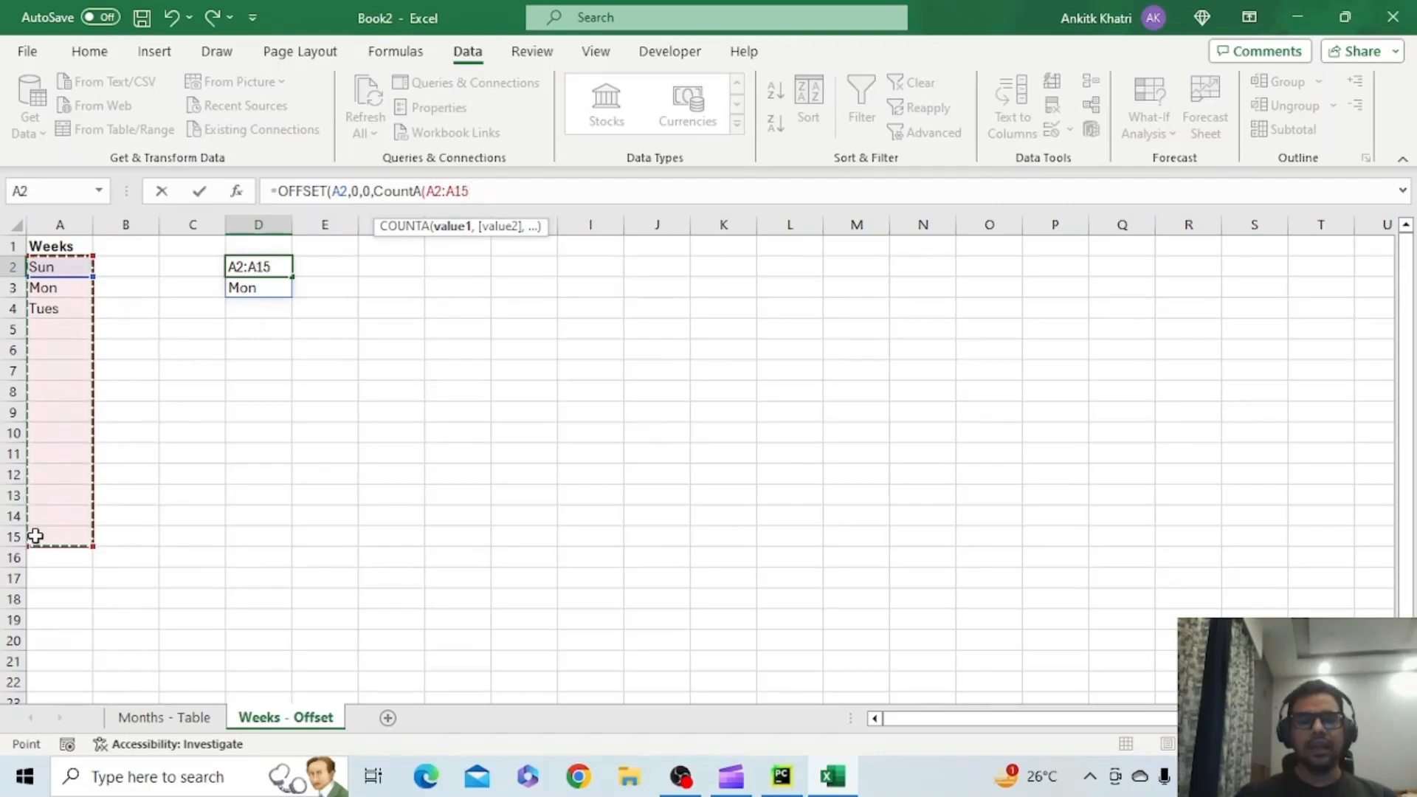
key("F4")
type(")")
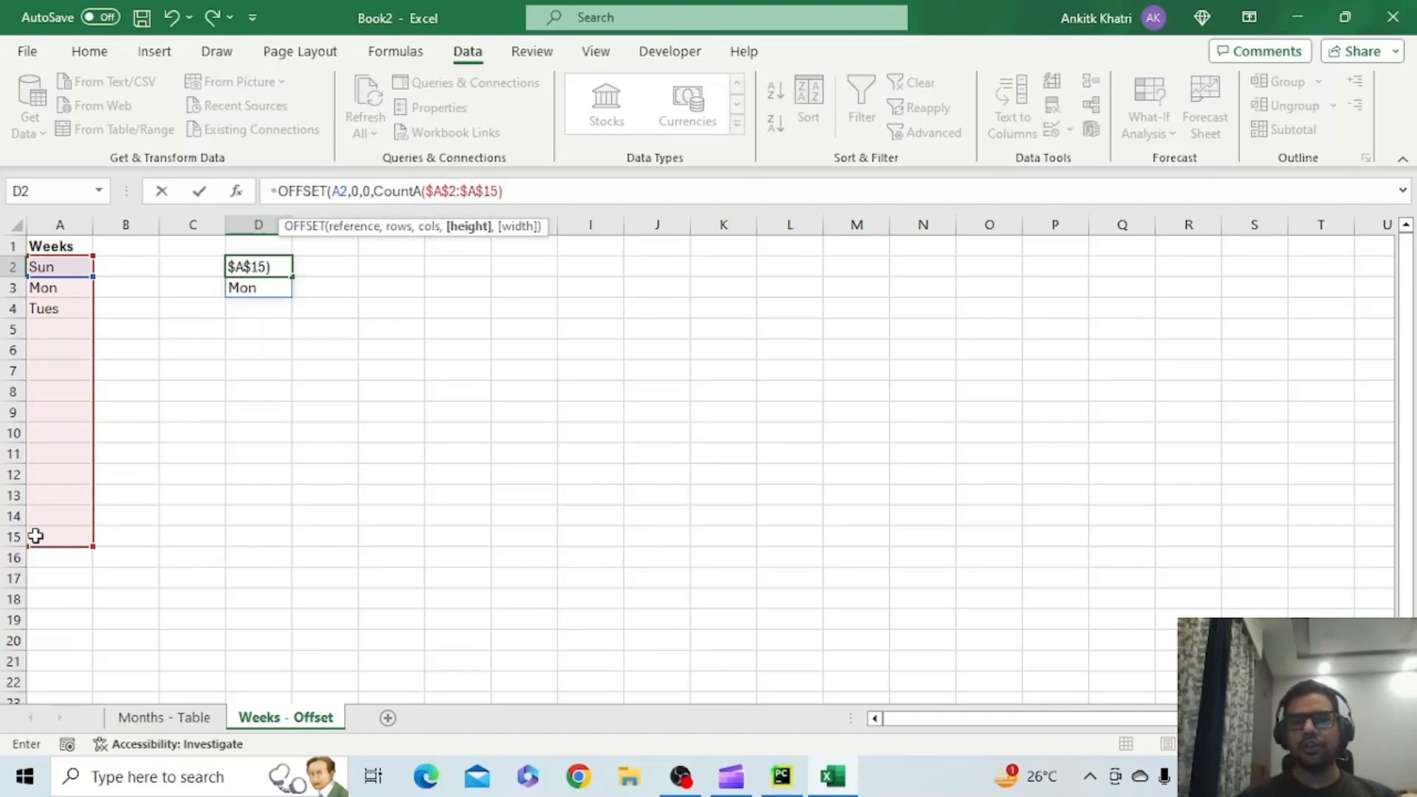
type(")")
key("Return")
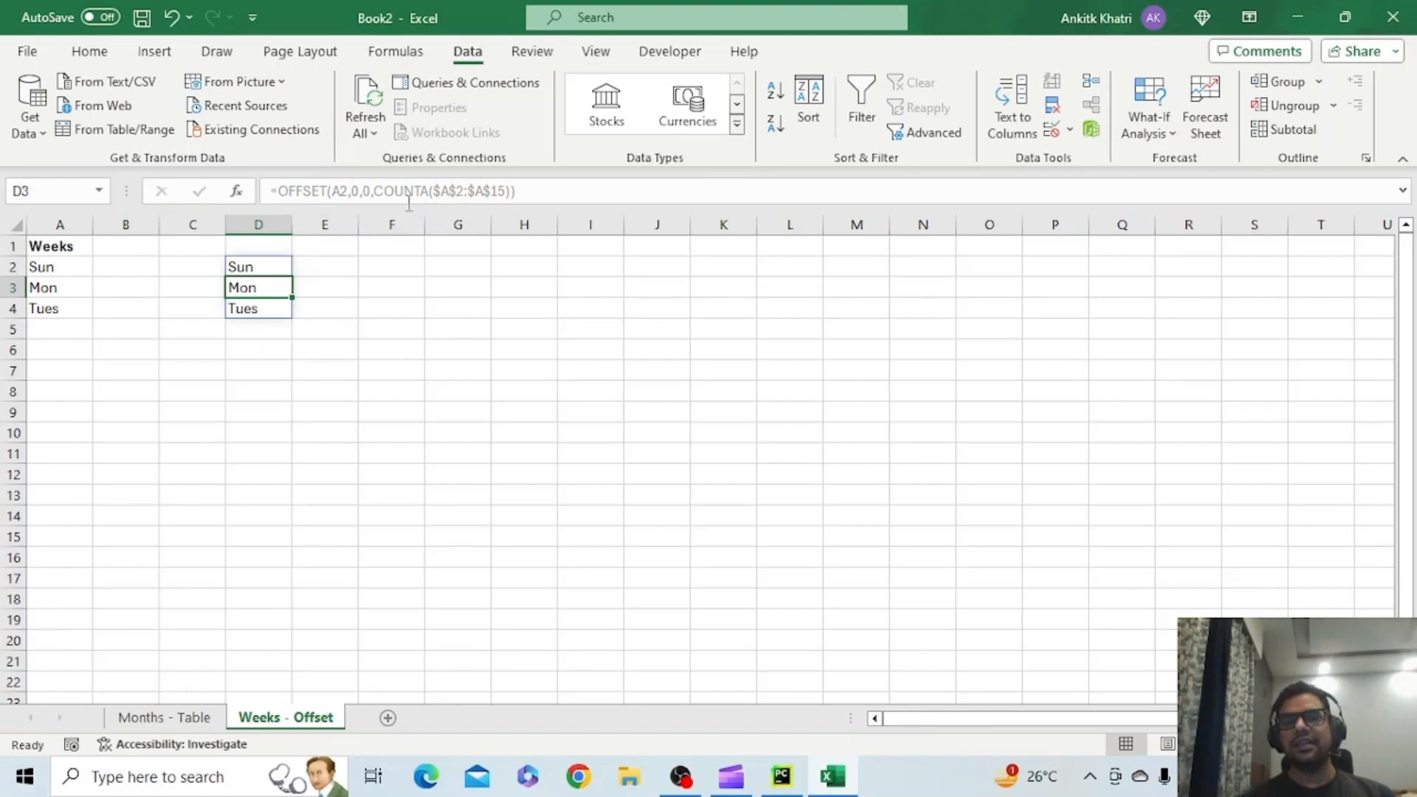
Extend the Weeks list with Wed in A5 and Thus in A6.
left_click(47, 335)
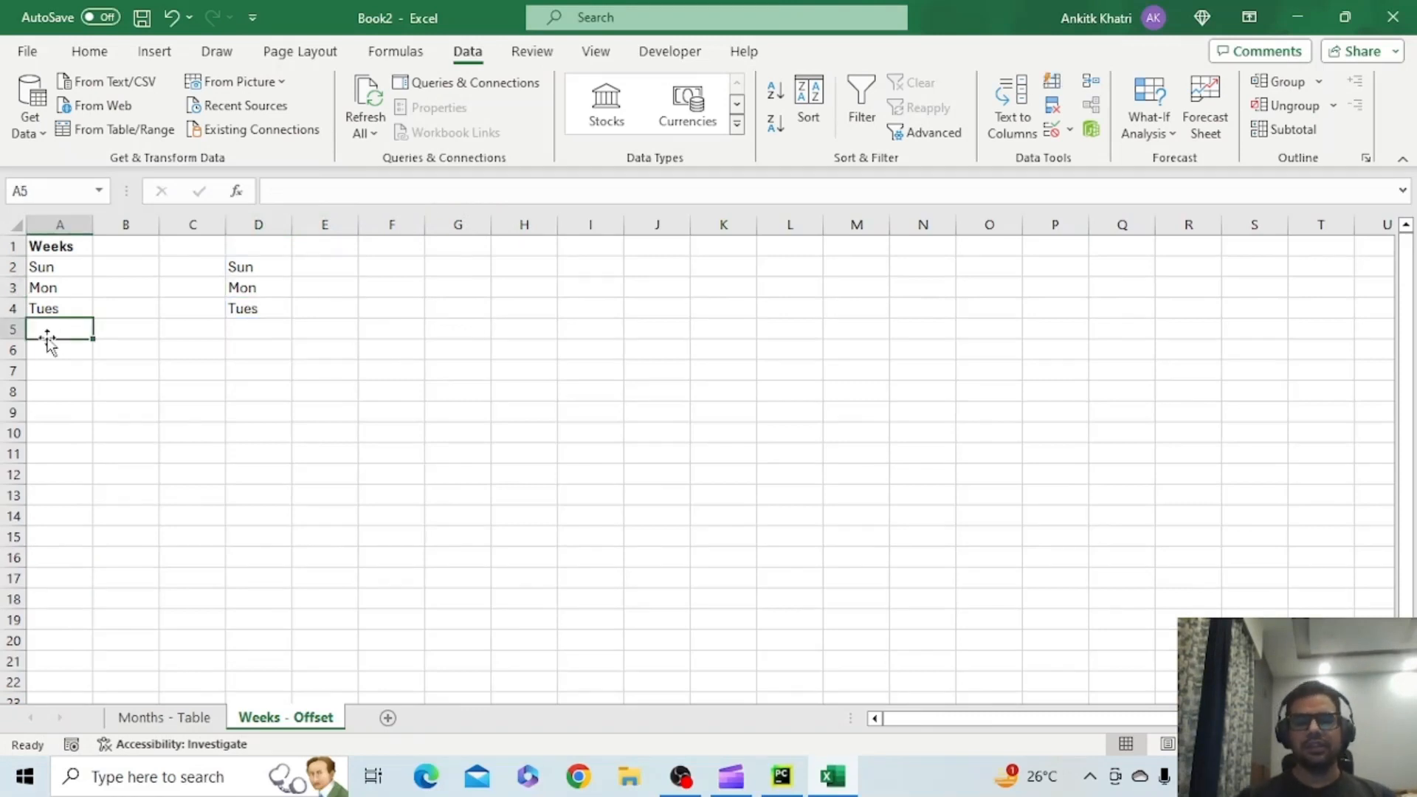
type("Wed")
key("Return")
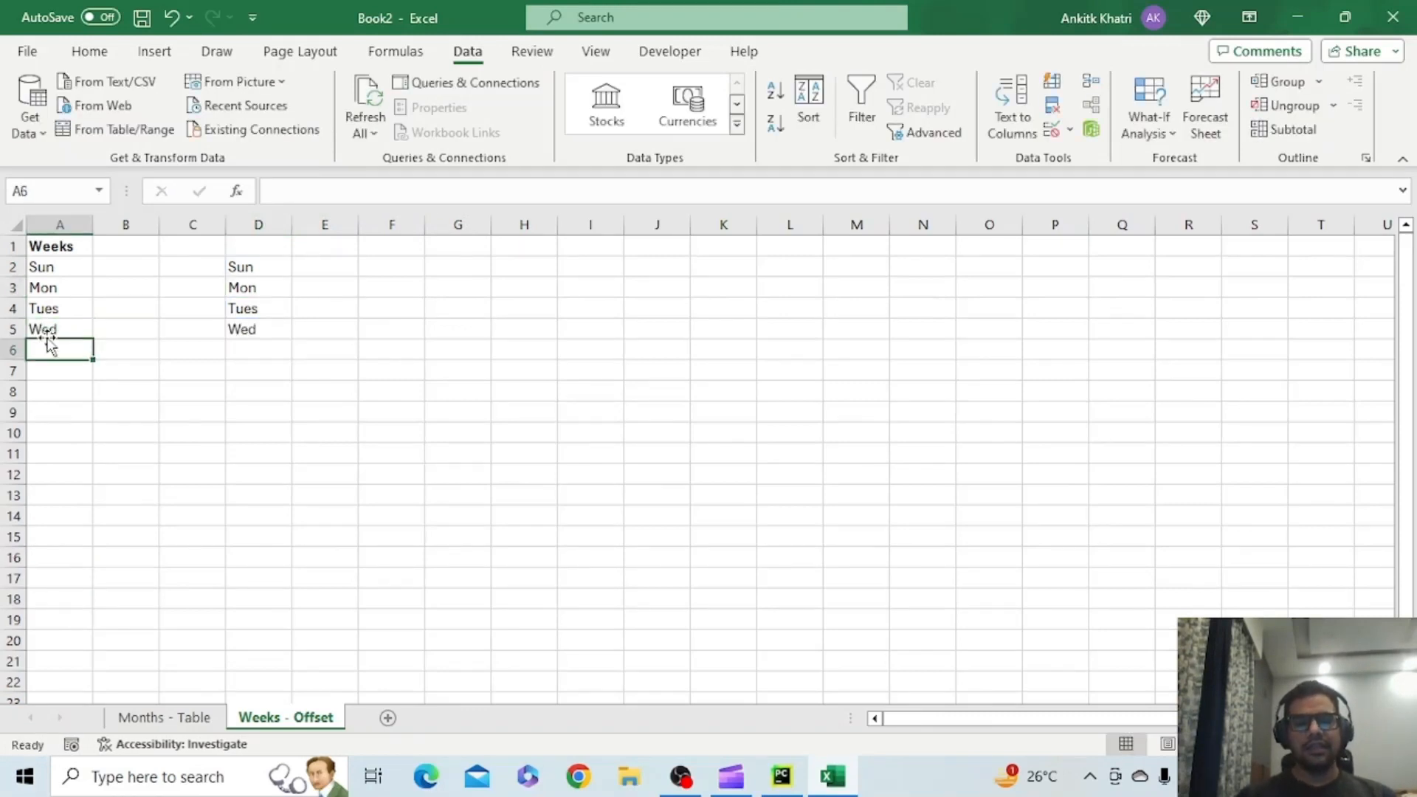
type("This")
key("Return")
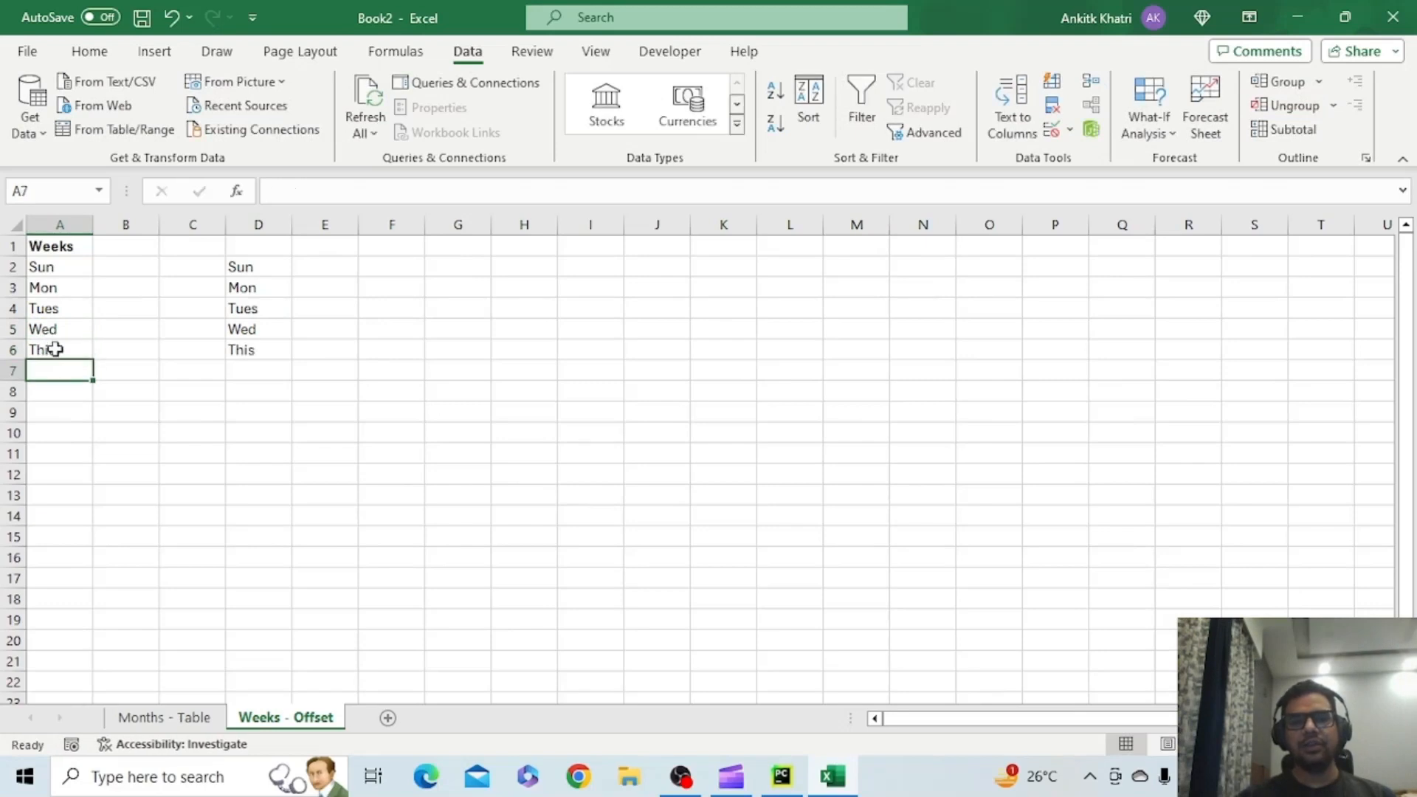
double_click(62, 351)
key("BackSpace")
key("BackSpace")
type("us")
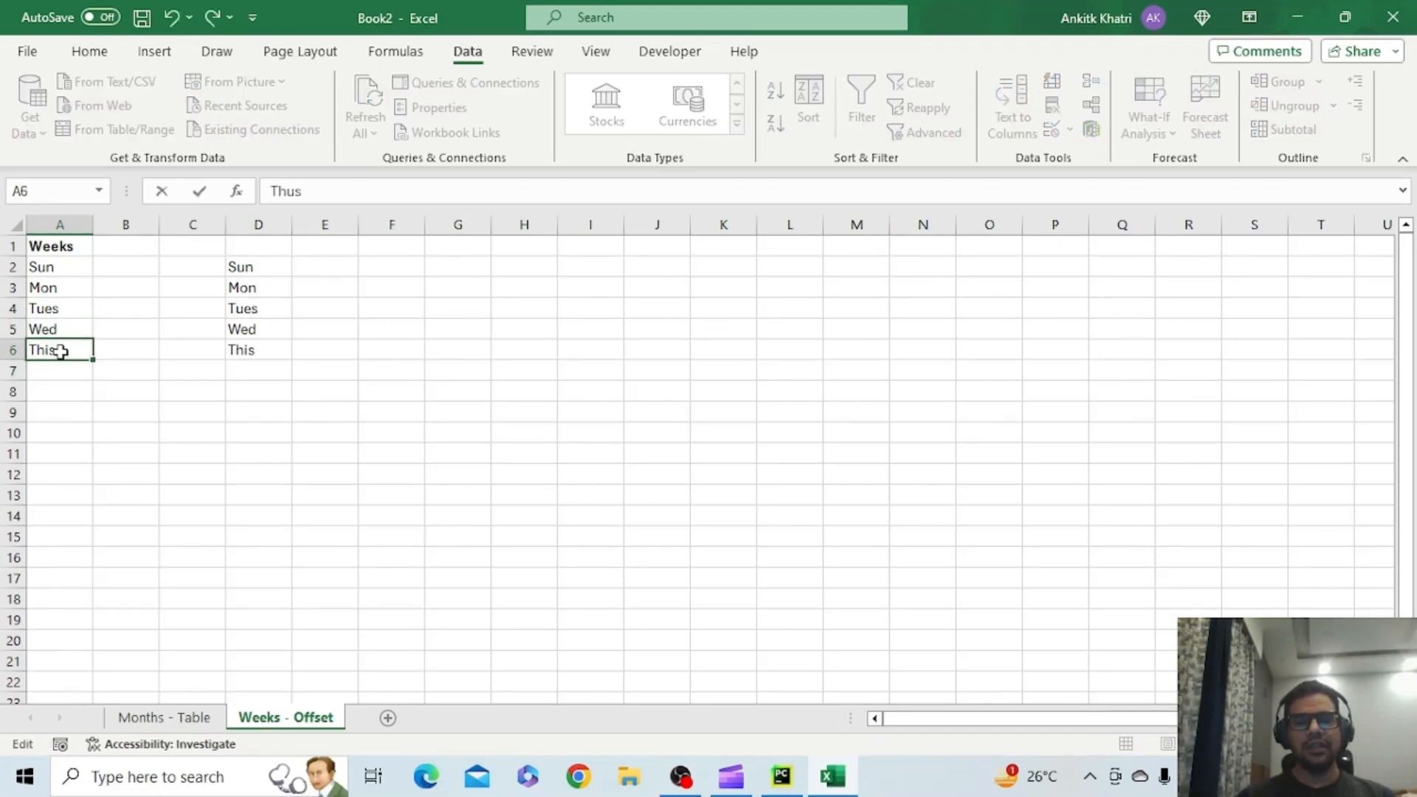
key("Return")
Add Fri to the Weeks list in cell A7.
type("Frid")
key("Return")
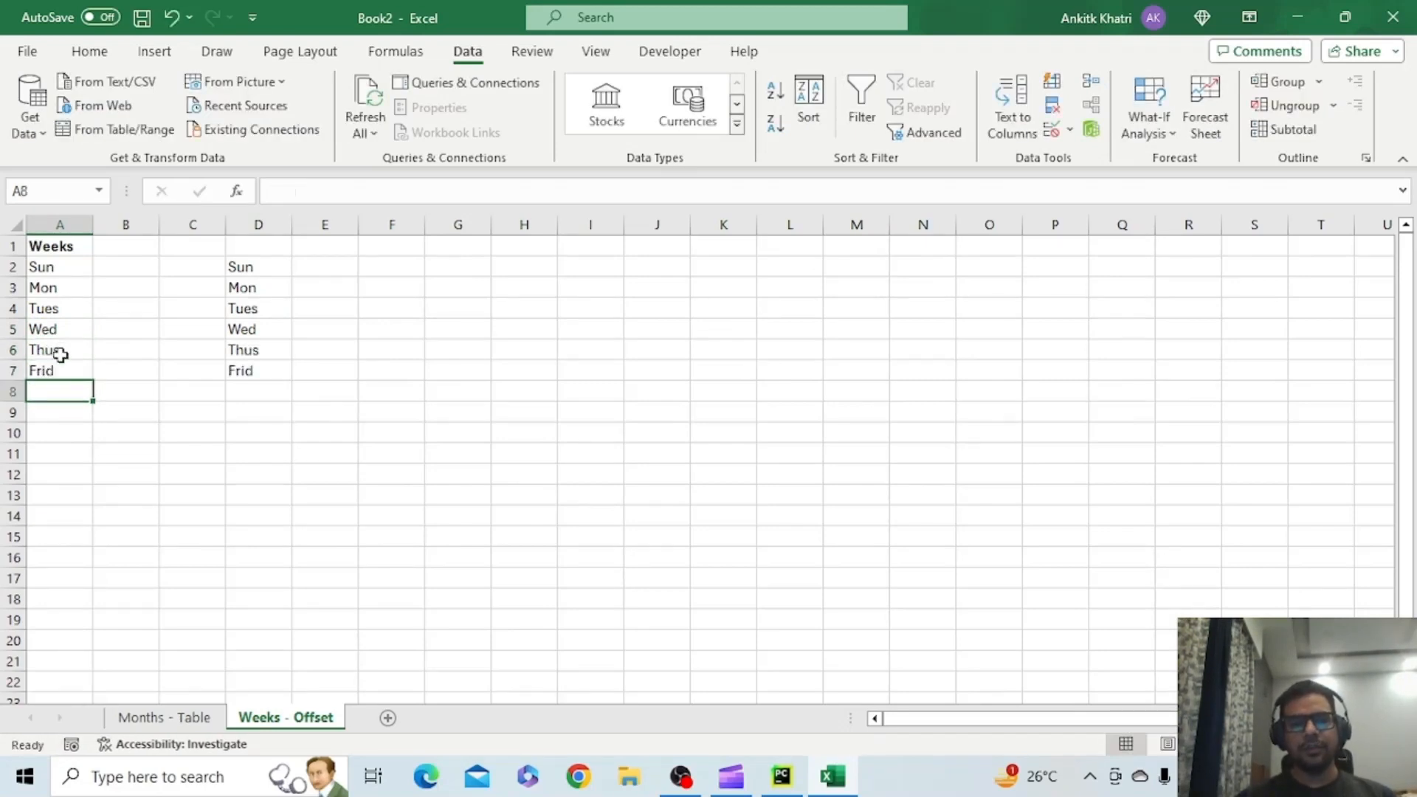
left_click(59, 370)
double_click(63, 370)
key("BackSpace")
key("Return")
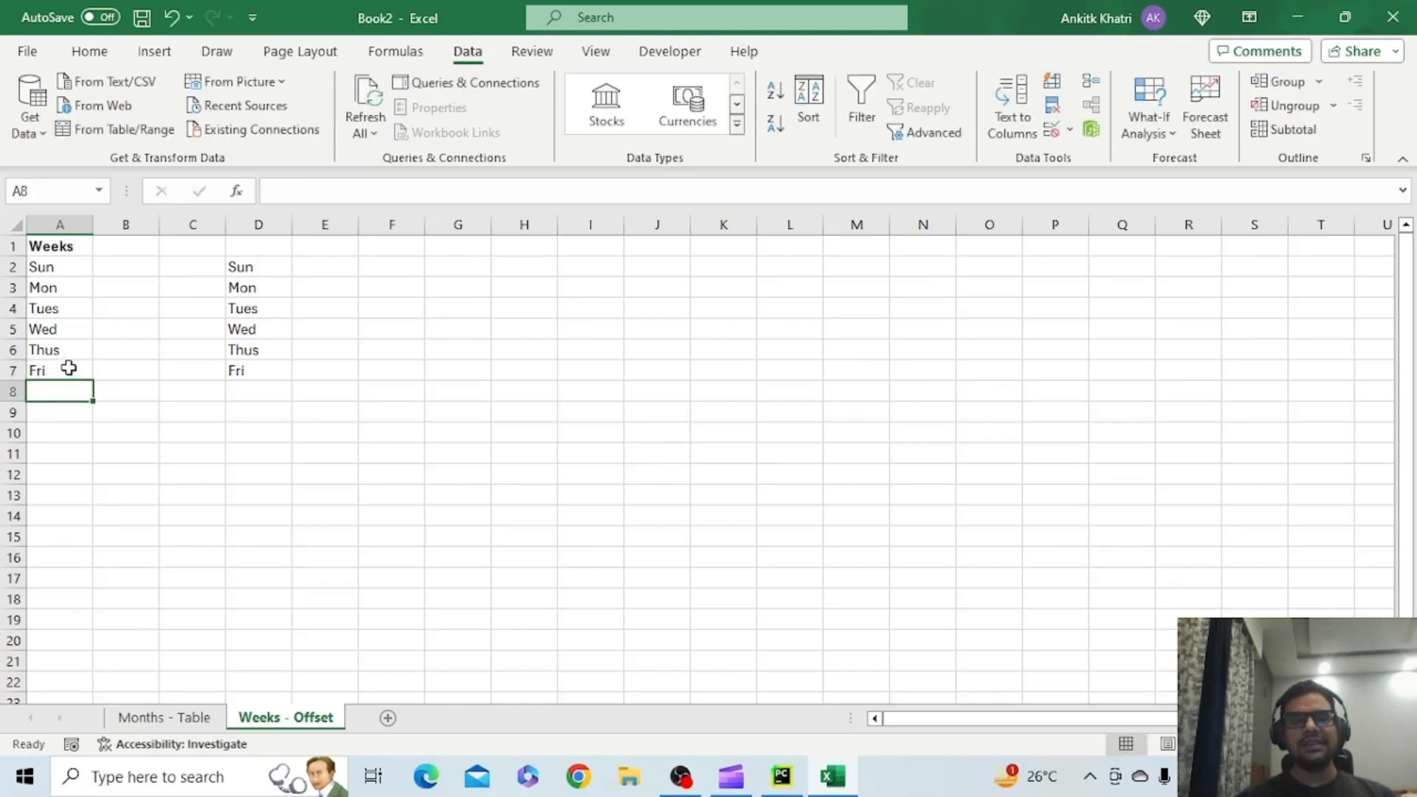
Clear Wed from cell A5 to leave a blank inside the Weeks list.
left_click(68, 330)
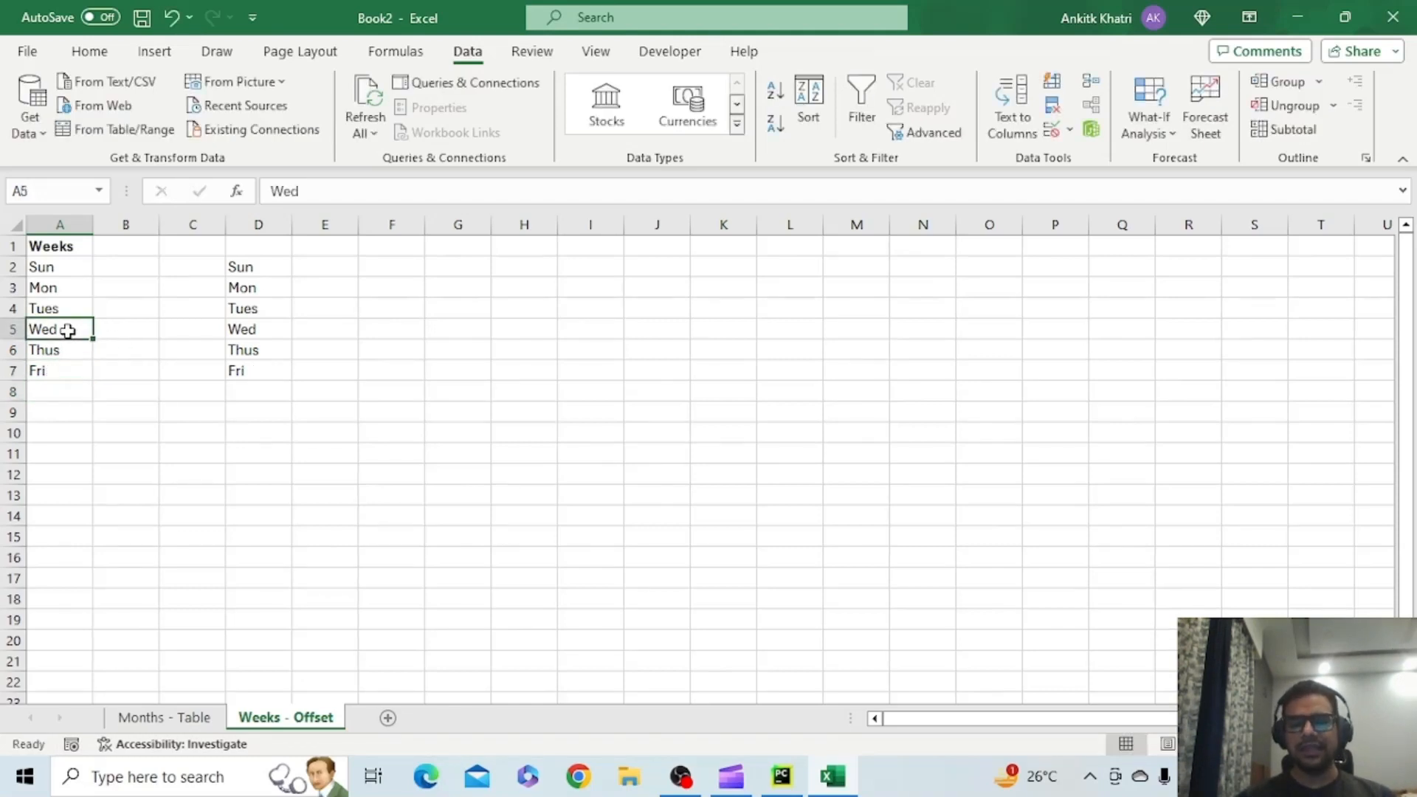
key("BackSpace")
key("Return")
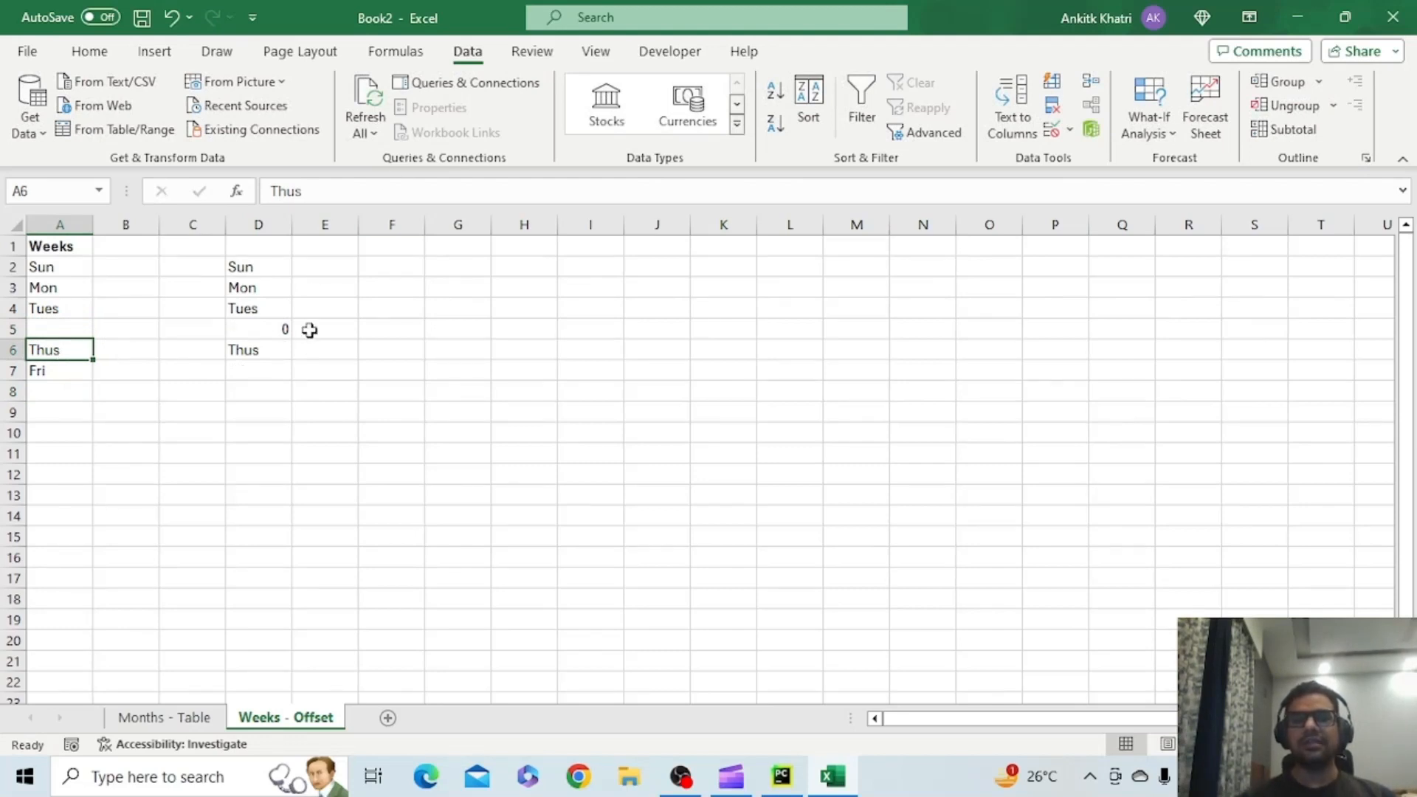
Count the non-empty cells in A2:A7 with a COUNTA formula in cell F3.
left_click(383, 288)
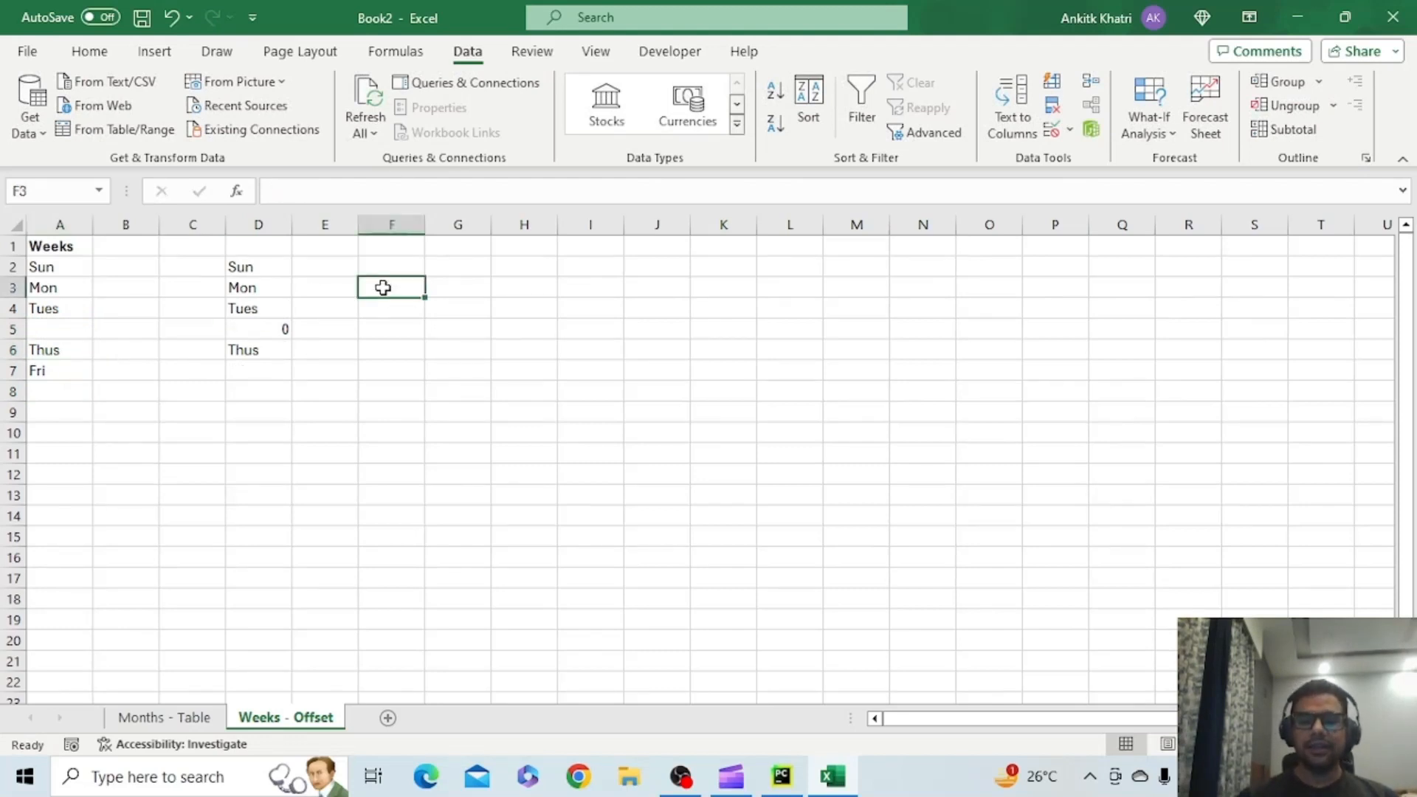
type("=Count")
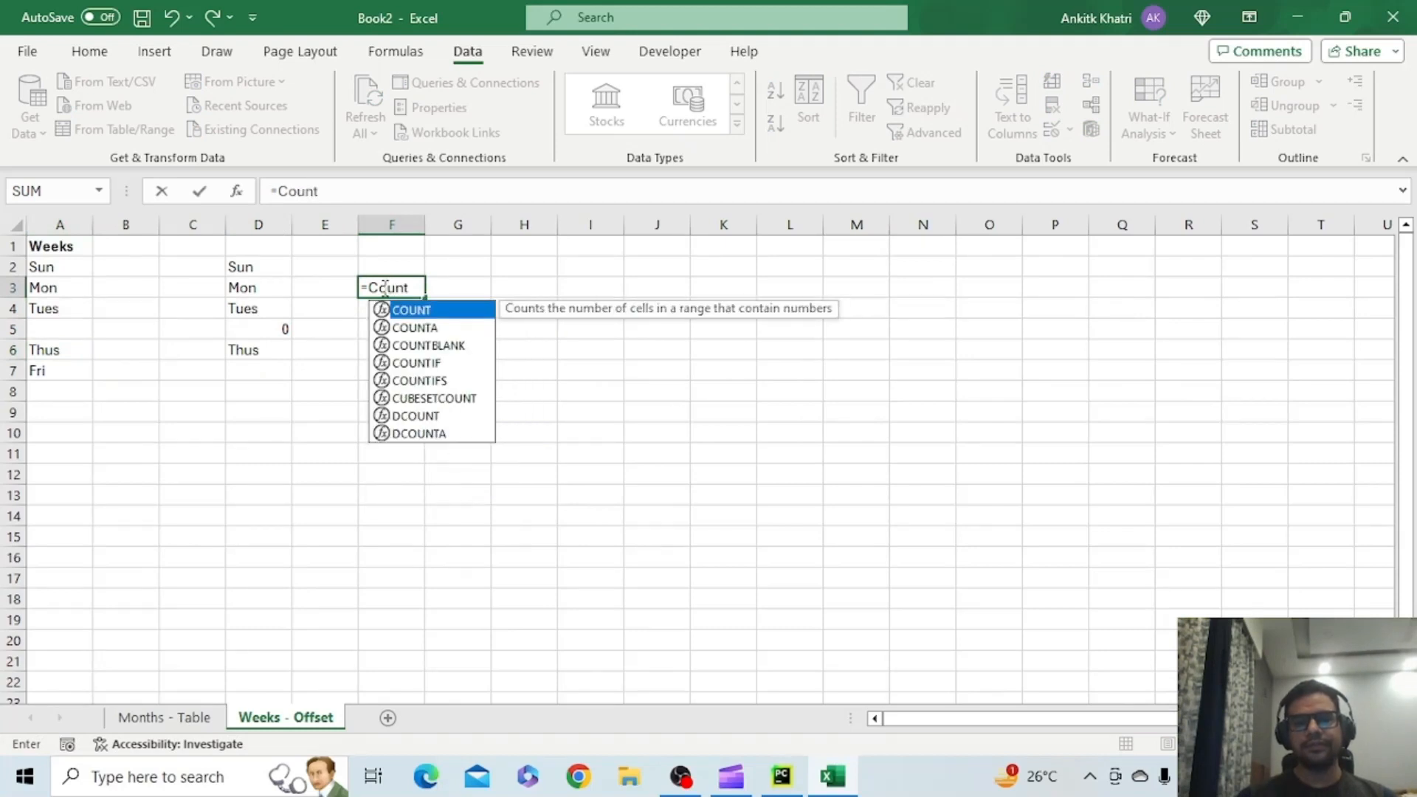
key("Down")
key("Tab")
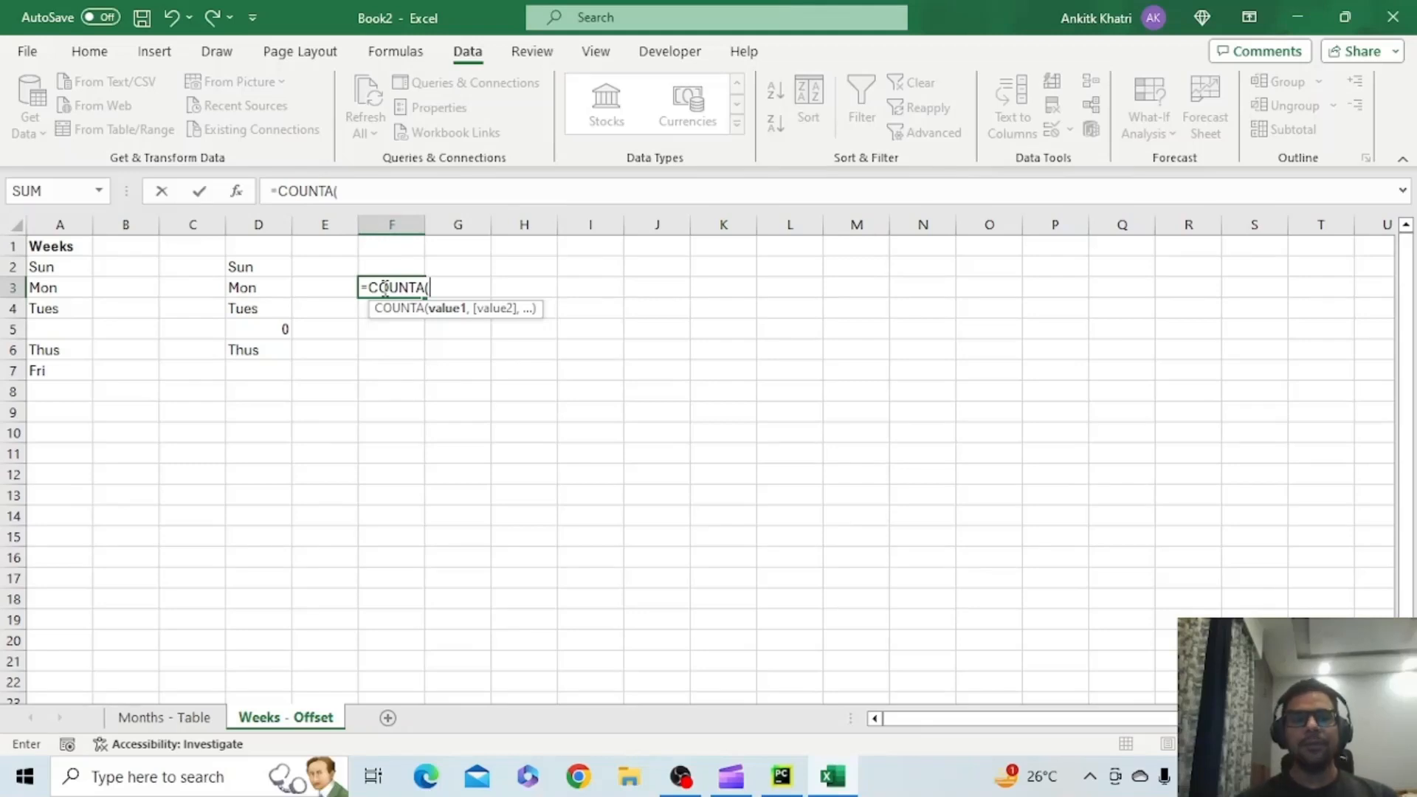
left_click_drag(61, 266, 61, 359)
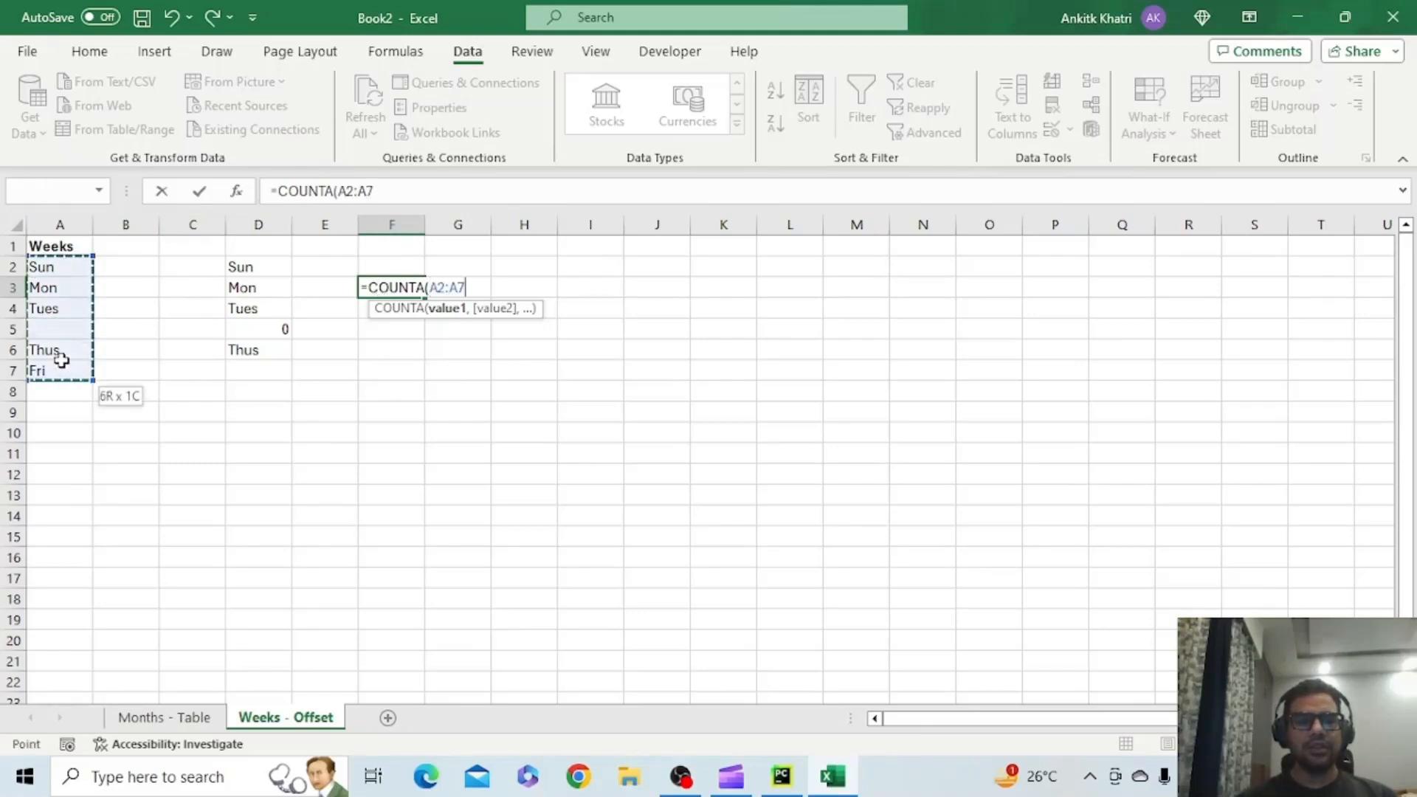
key("Return")
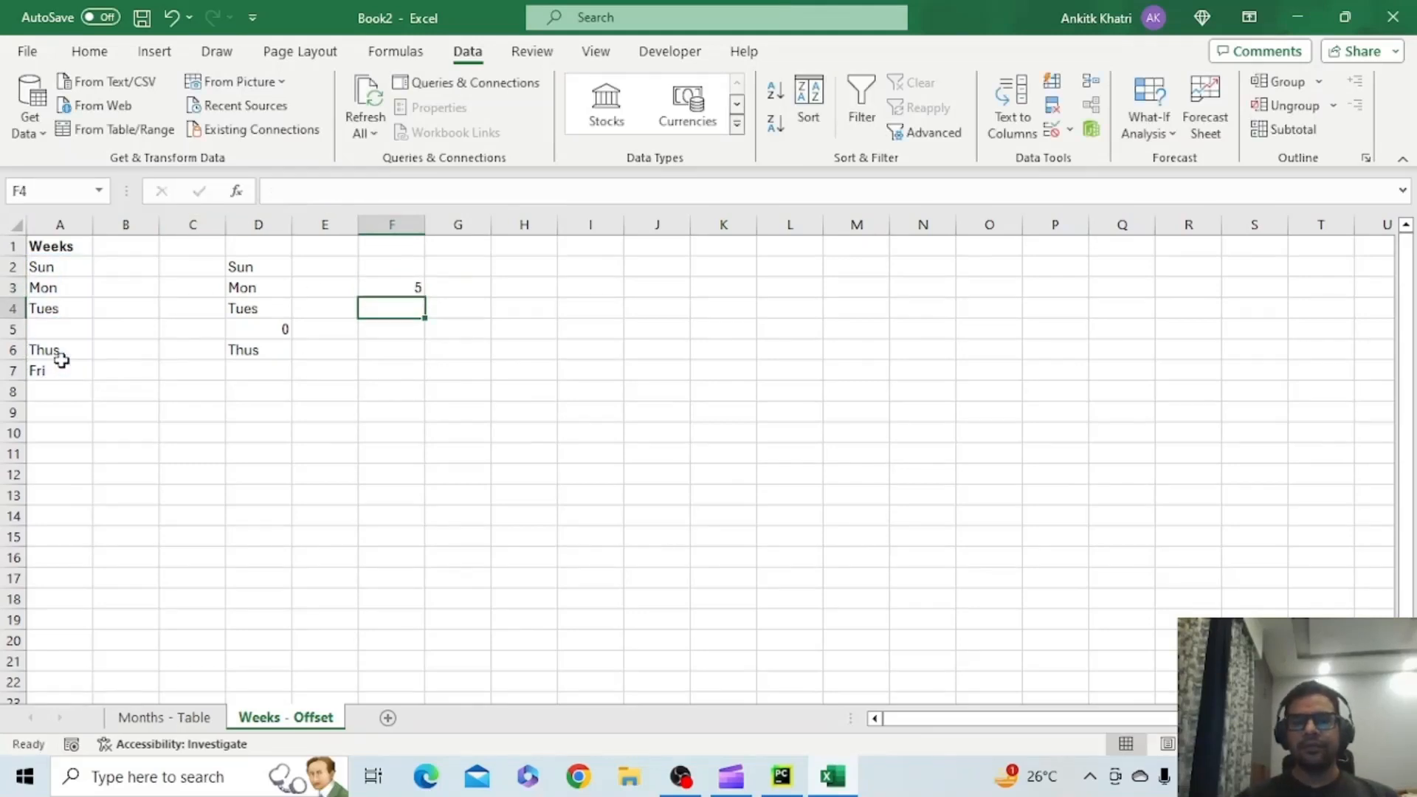
Try a fixed height of 5 in place of COUNTA in D2's OFFSET formula, and undo the change.
left_click(253, 265)
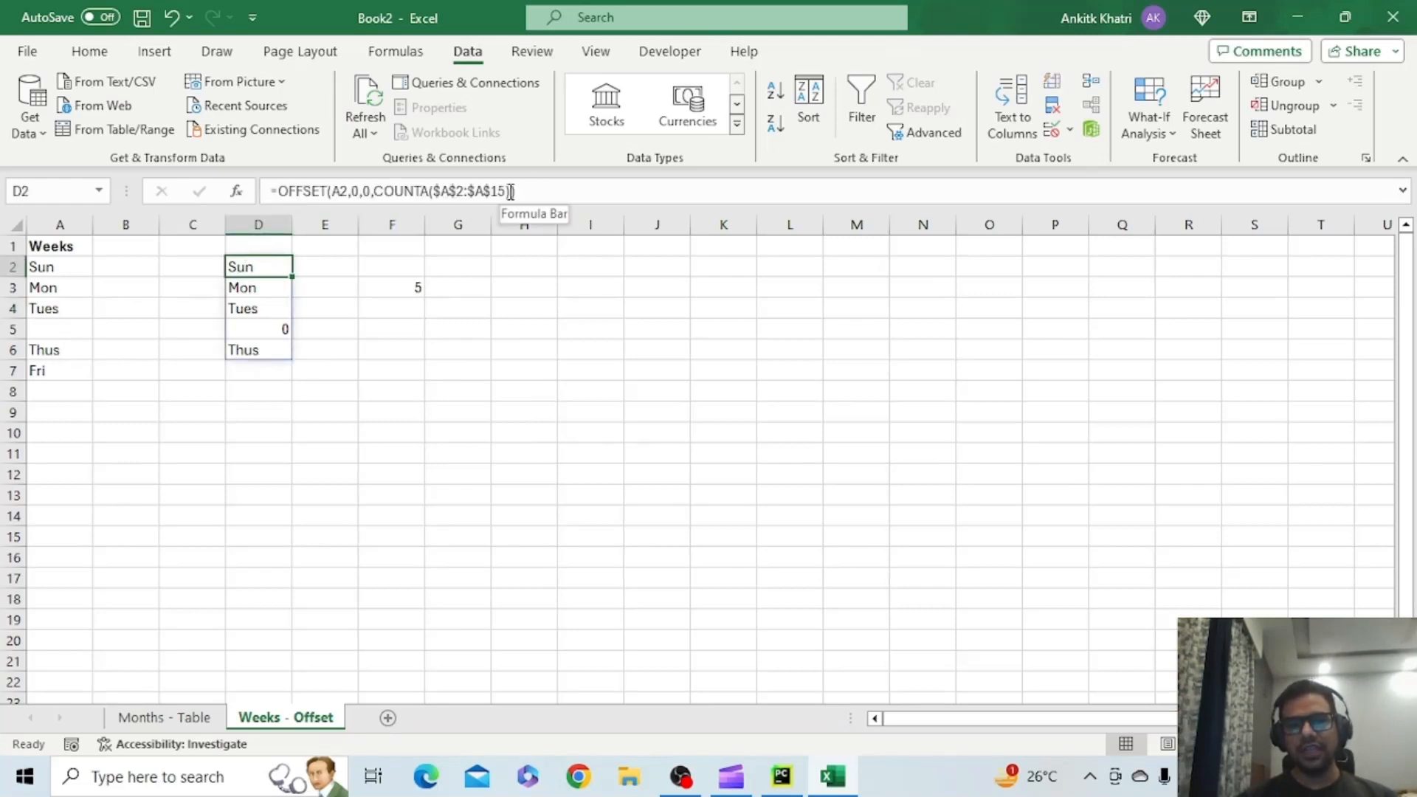
left_click_drag(511, 192, 375, 191)
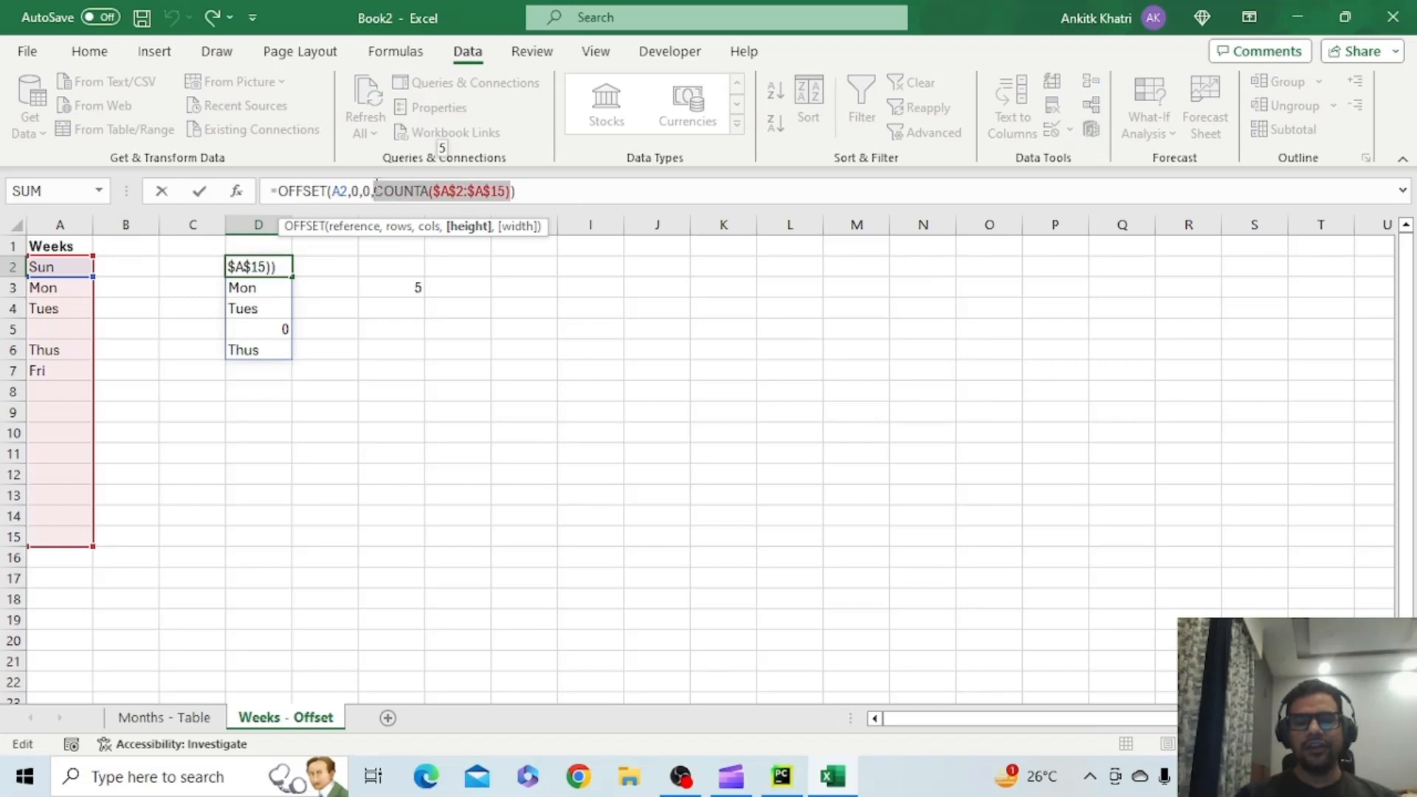
type("5")
key("Return")
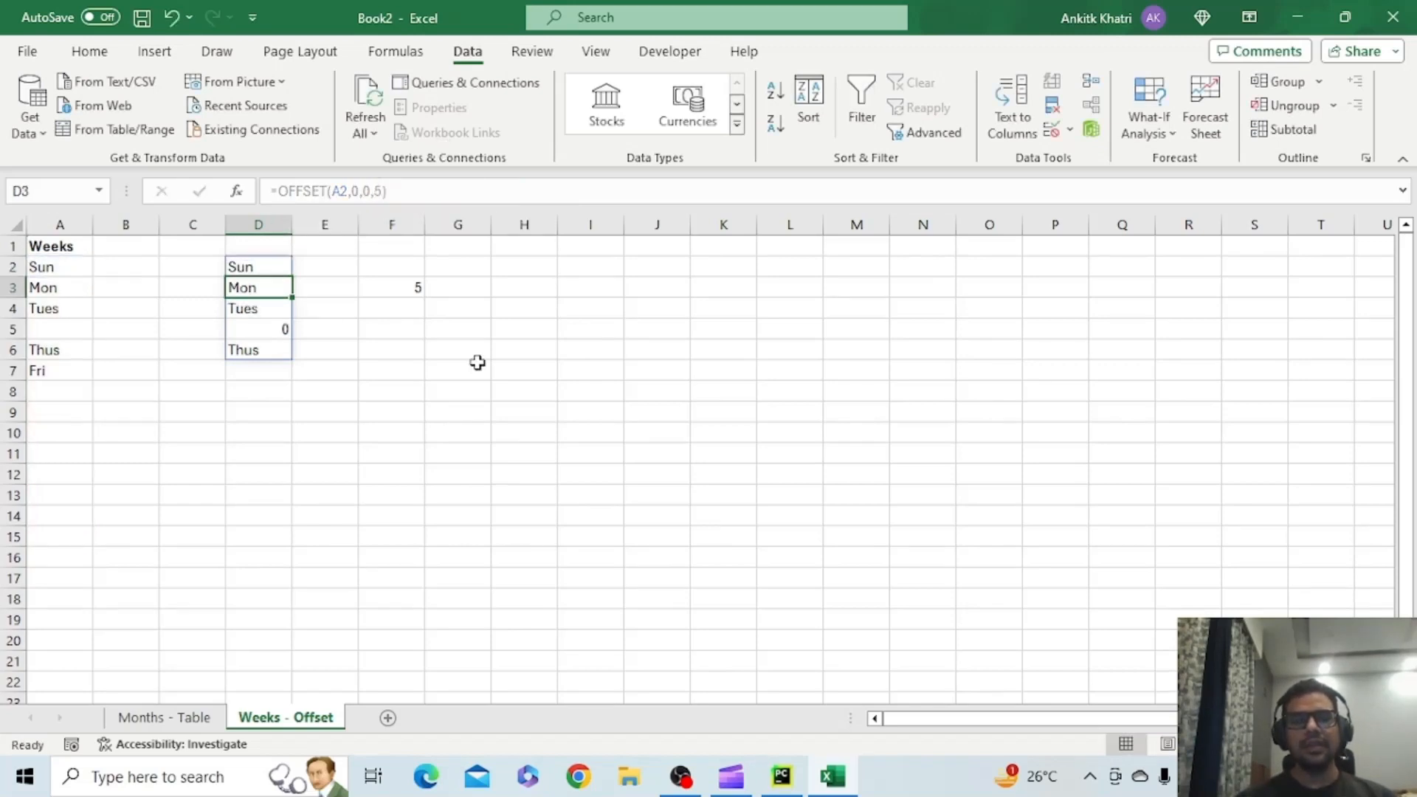
key("ctrl+z")
key("ctrl+z")
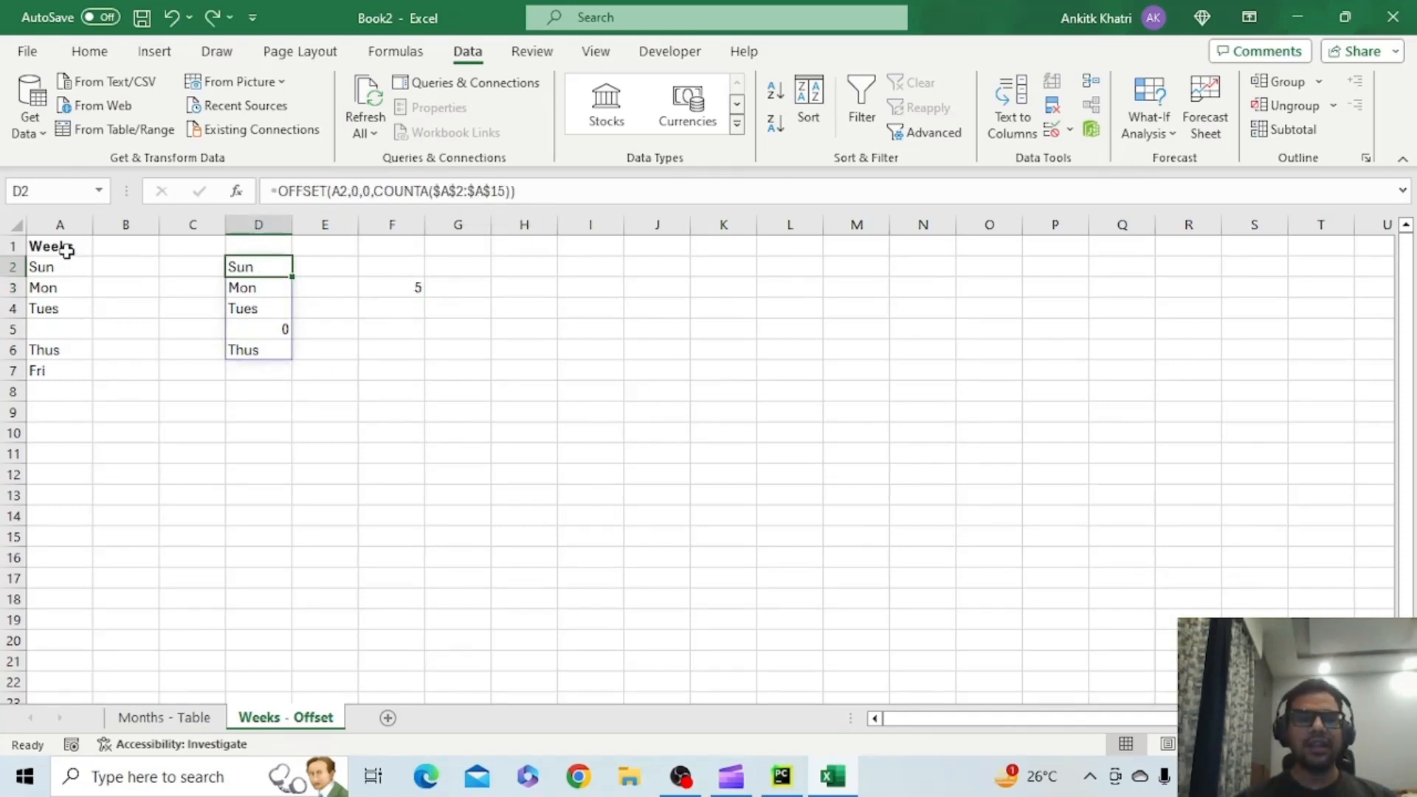
Examine the Weeks list in column A cell by cell, including the gap in A5, against D2's OFFSET formula.
left_click_drag(59, 266, 59, 382)
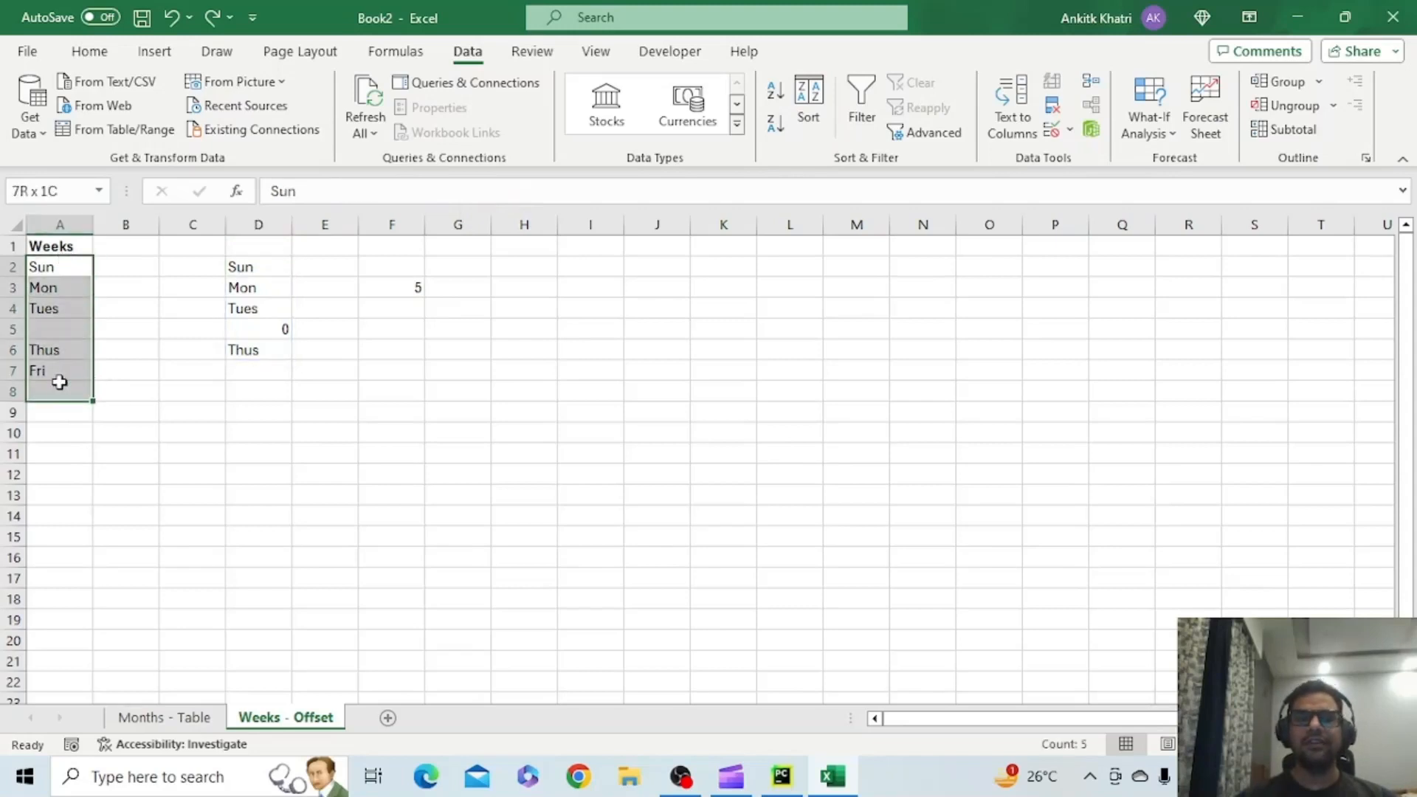
left_click(247, 266)
left_click(49, 267)
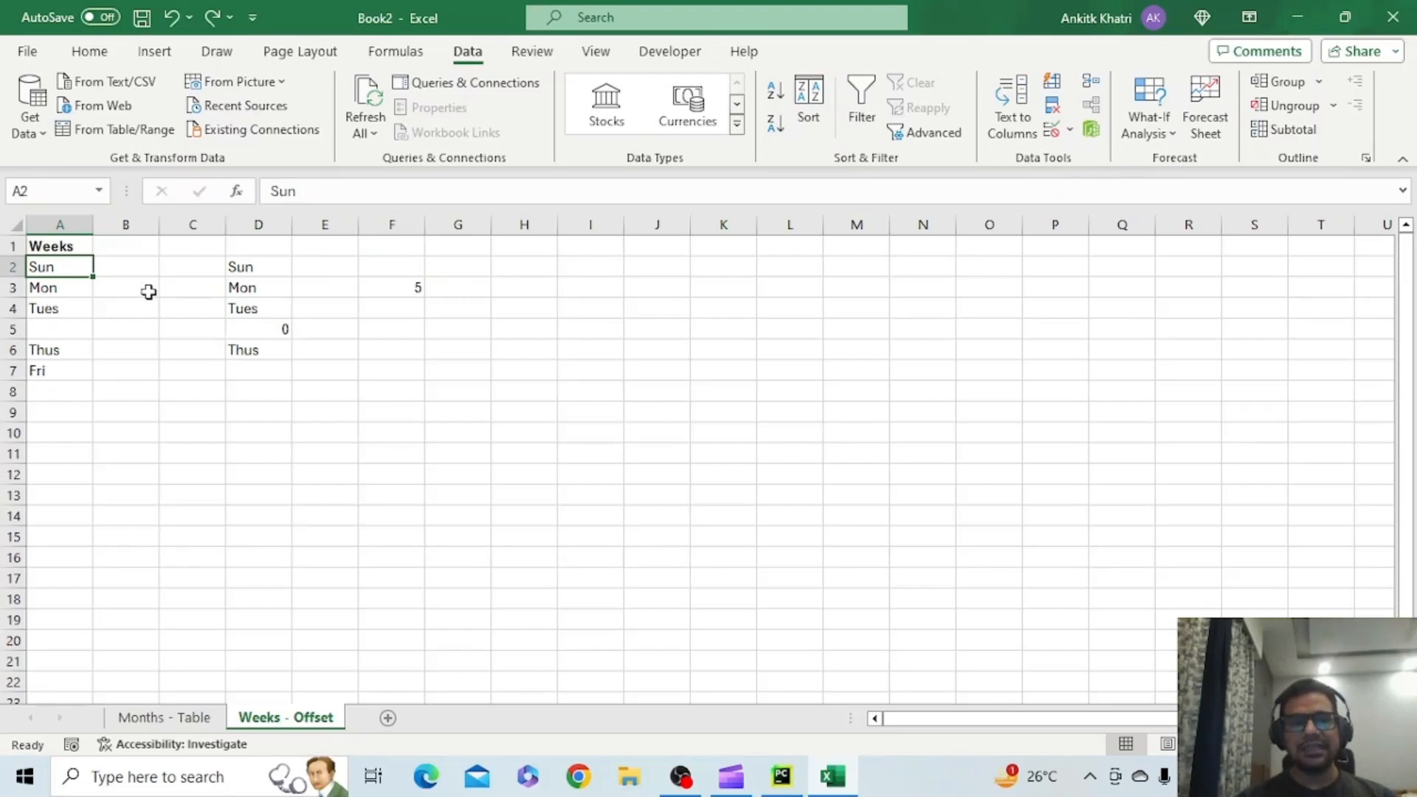
left_click(51, 287)
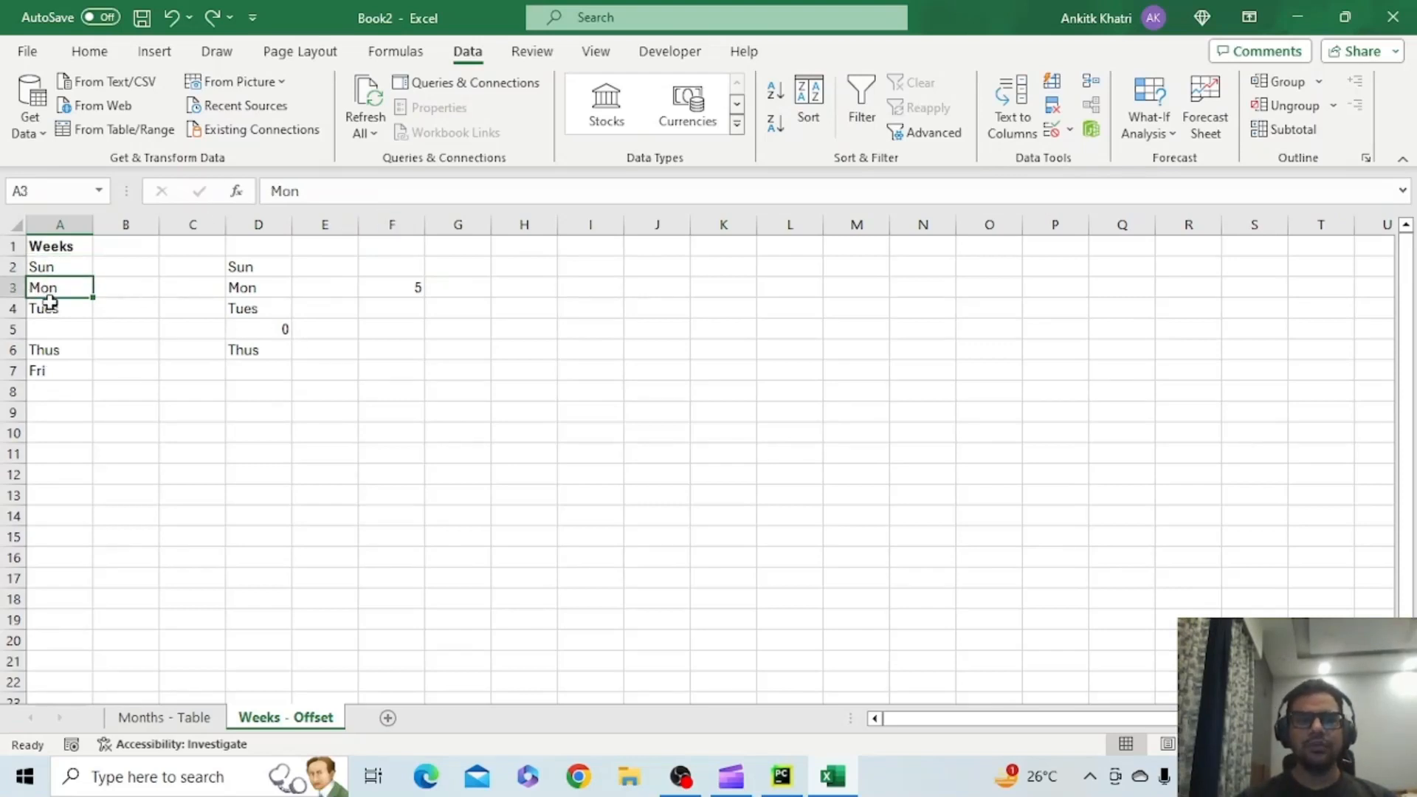
left_click(46, 307)
left_click(44, 329)
left_click(41, 348)
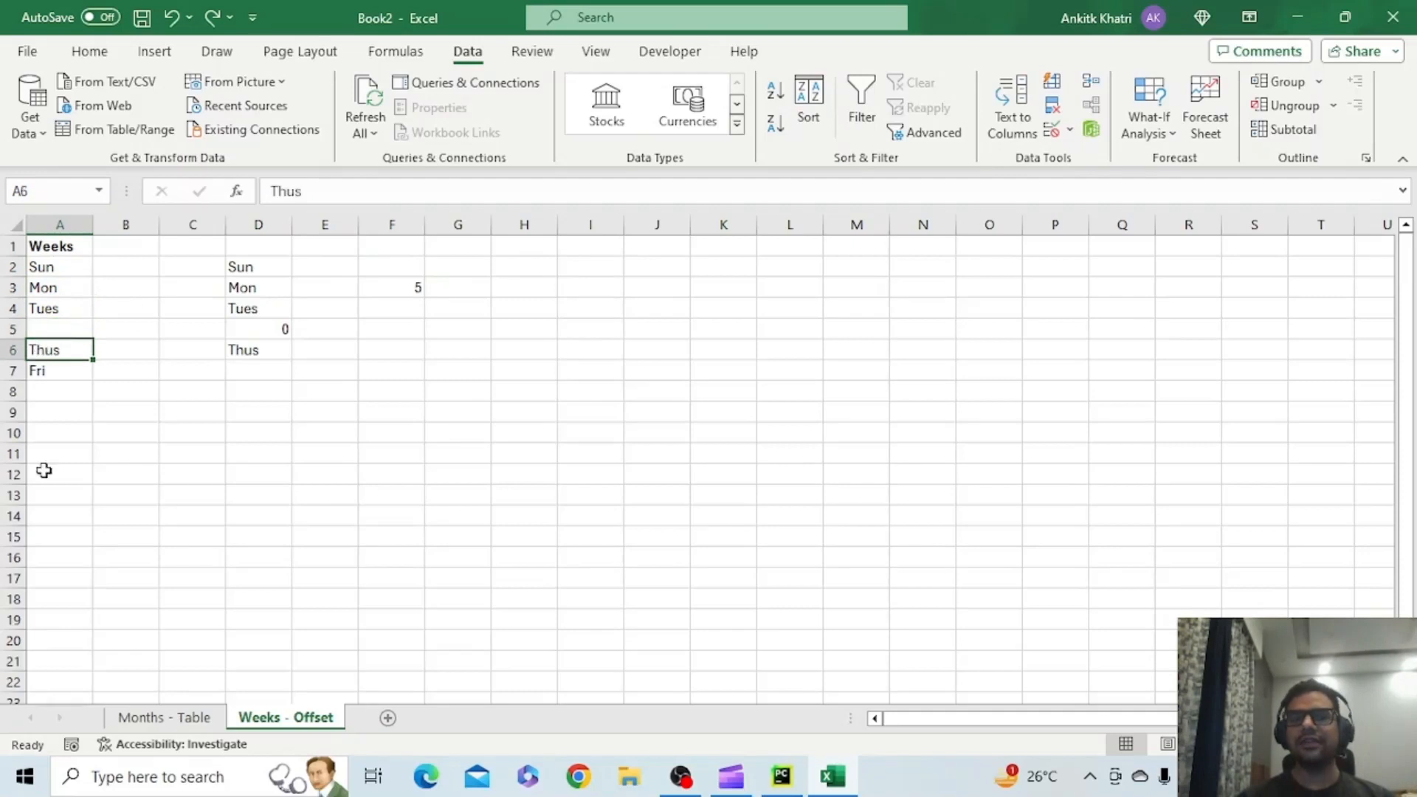
left_click(266, 274)
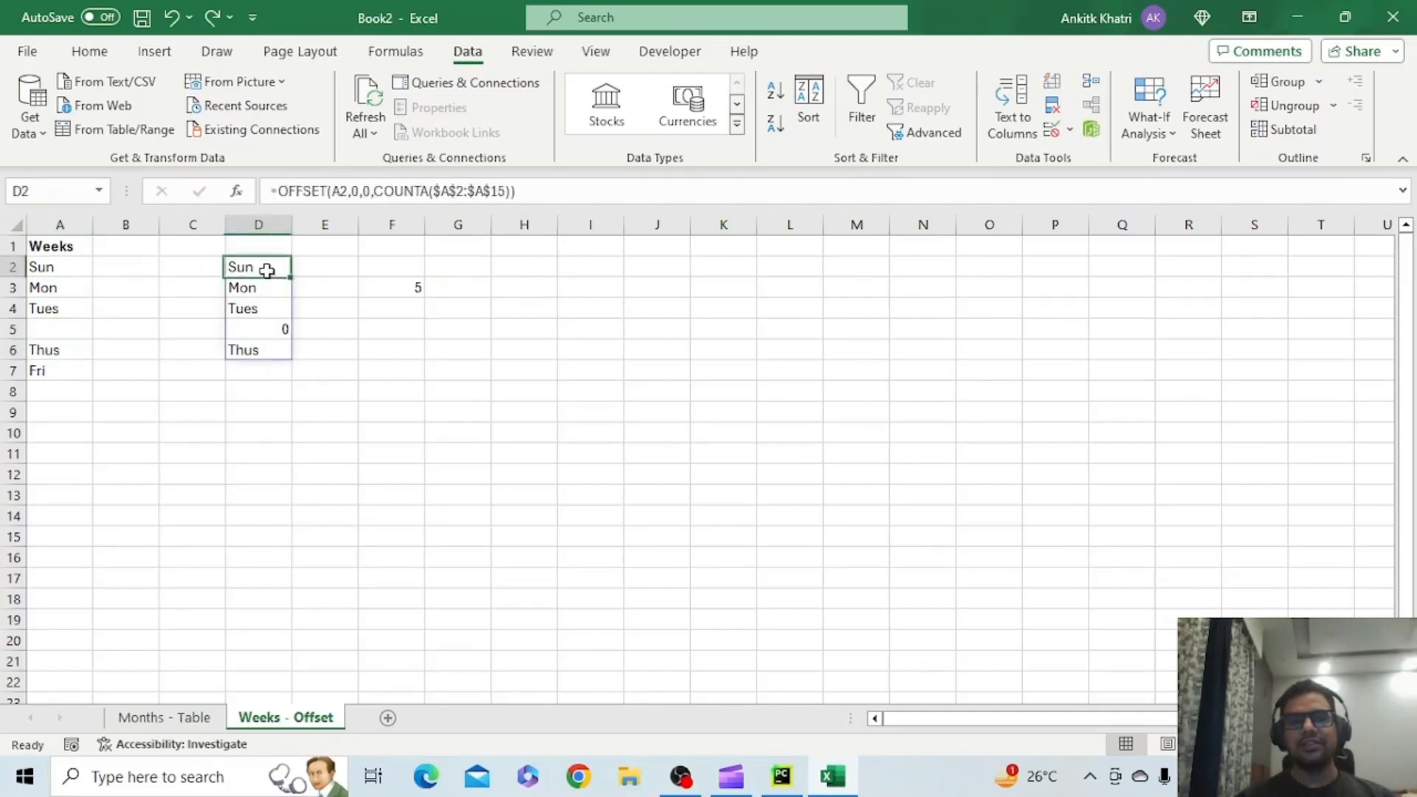
Enter a single space in cell A5 so that COUNTA counts it as filled.
left_click(77, 331)
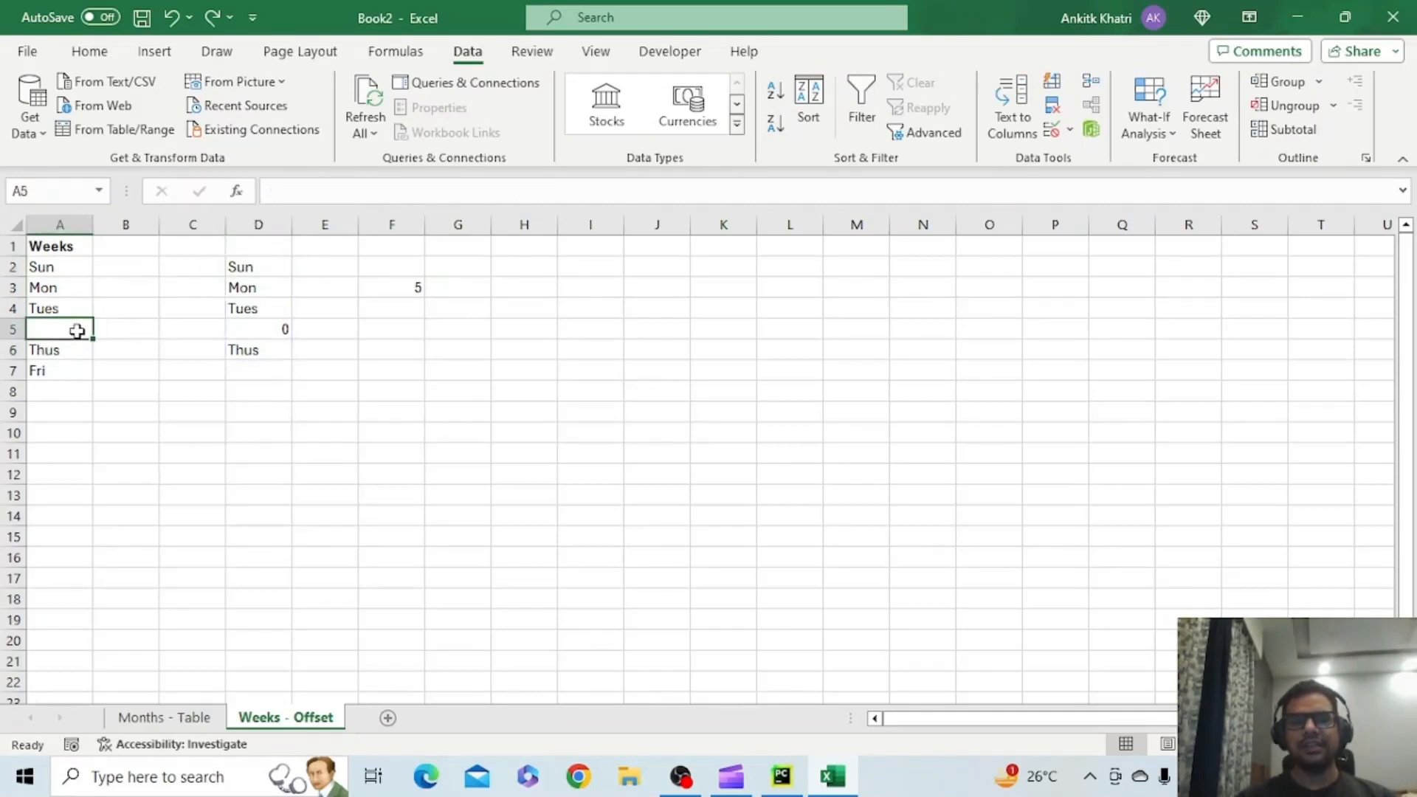
double_click(78, 331)
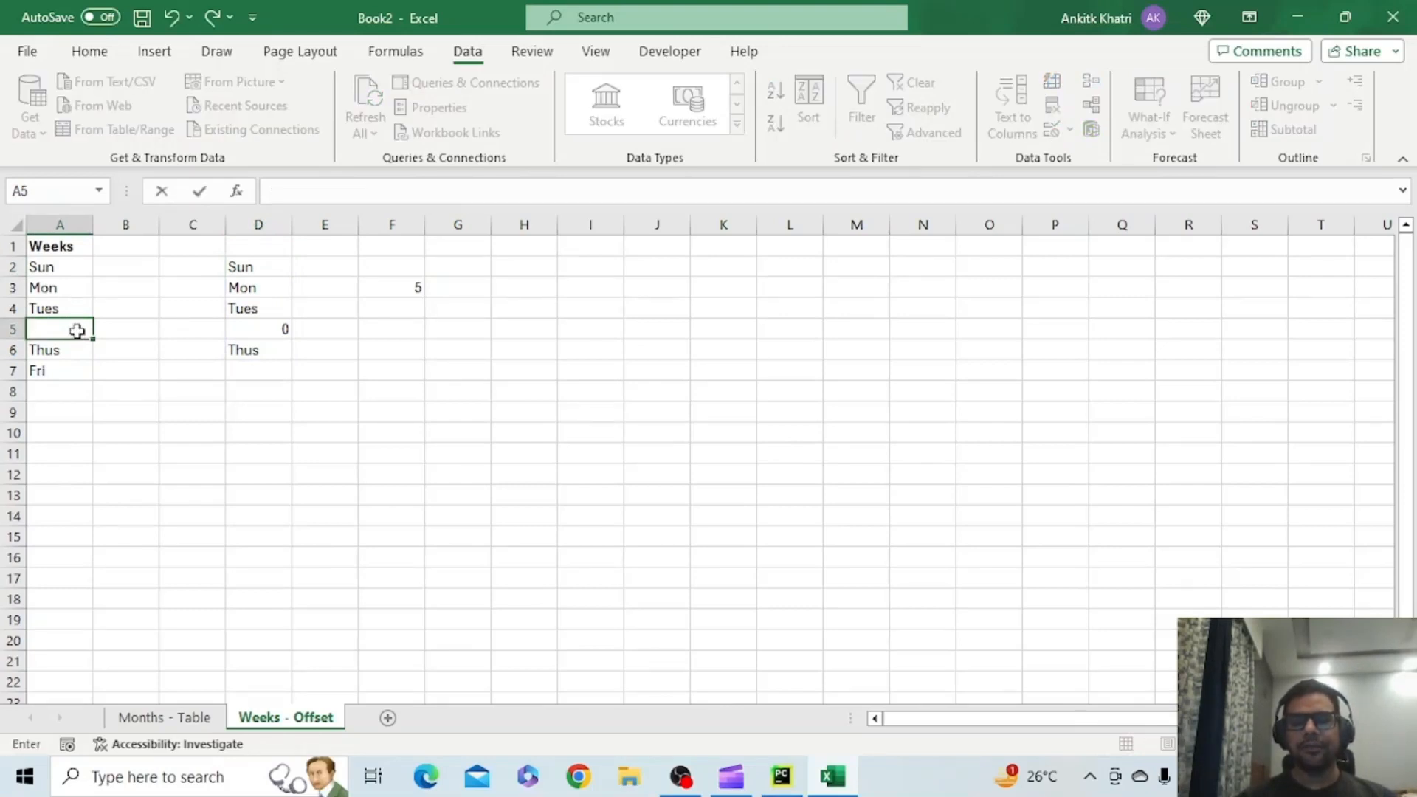
key("Return")
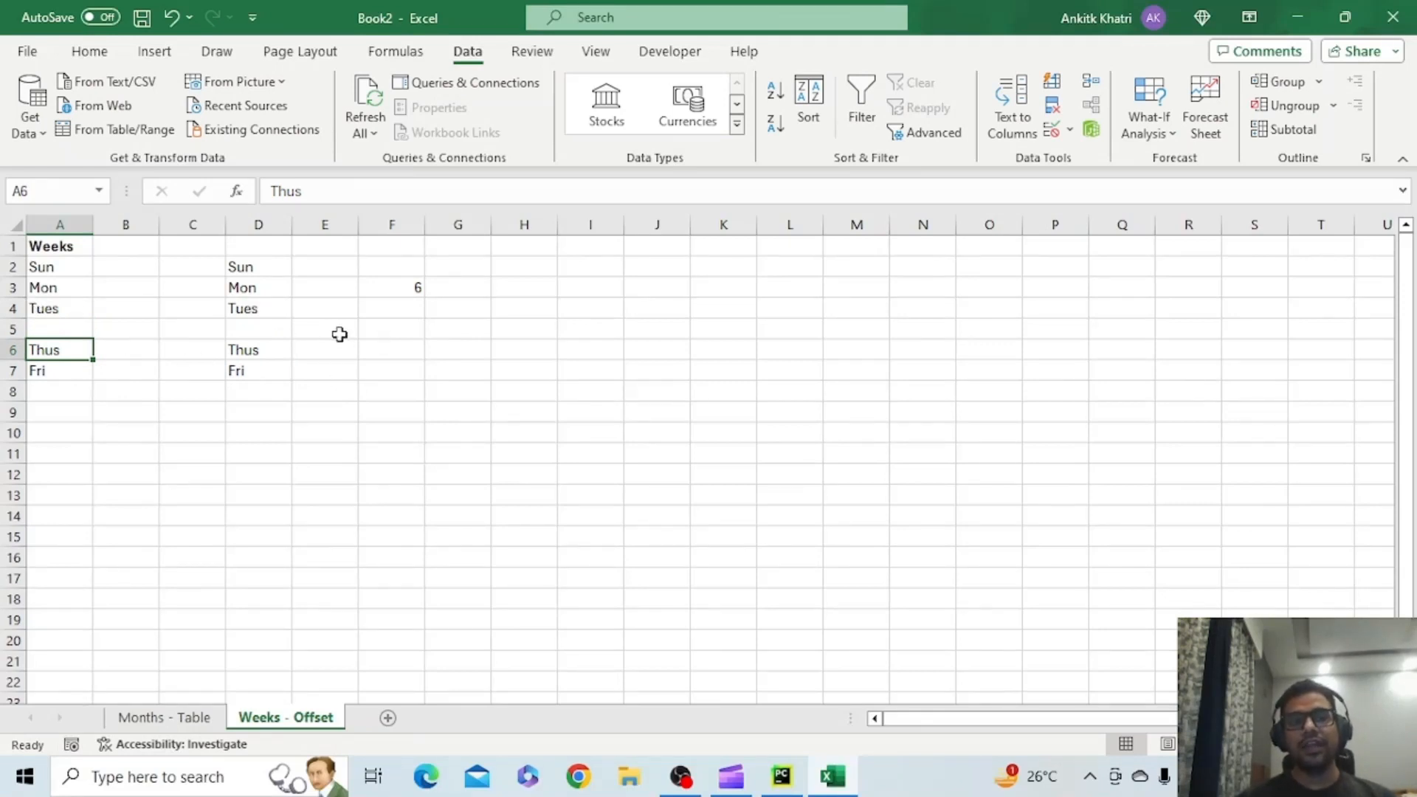
Copy the OFFSET formula text from cell D2 without its equals sign.
left_click(259, 267)
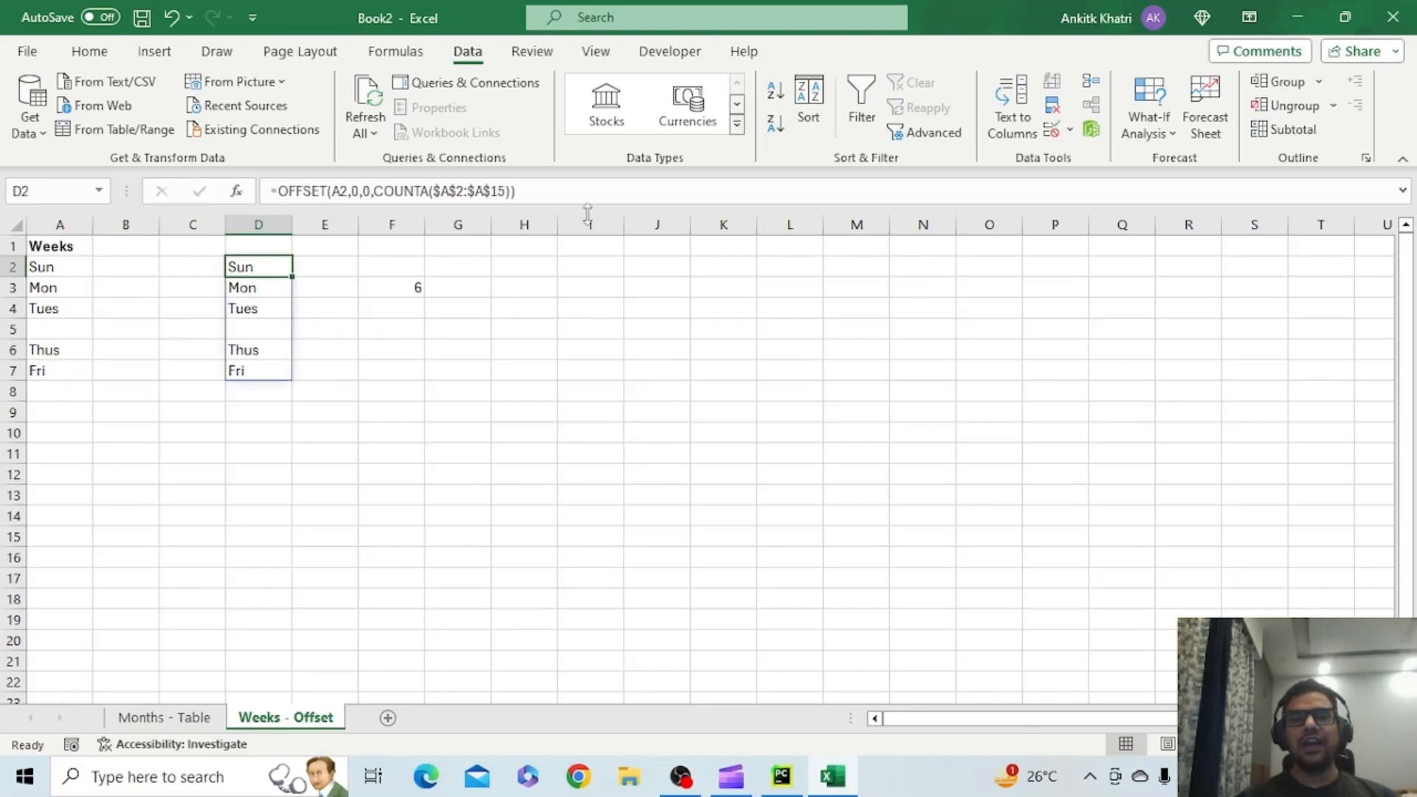
left_click(514, 190)
left_click_drag(514, 190, 277, 186)
key("ctrl+c")
key("Escape")
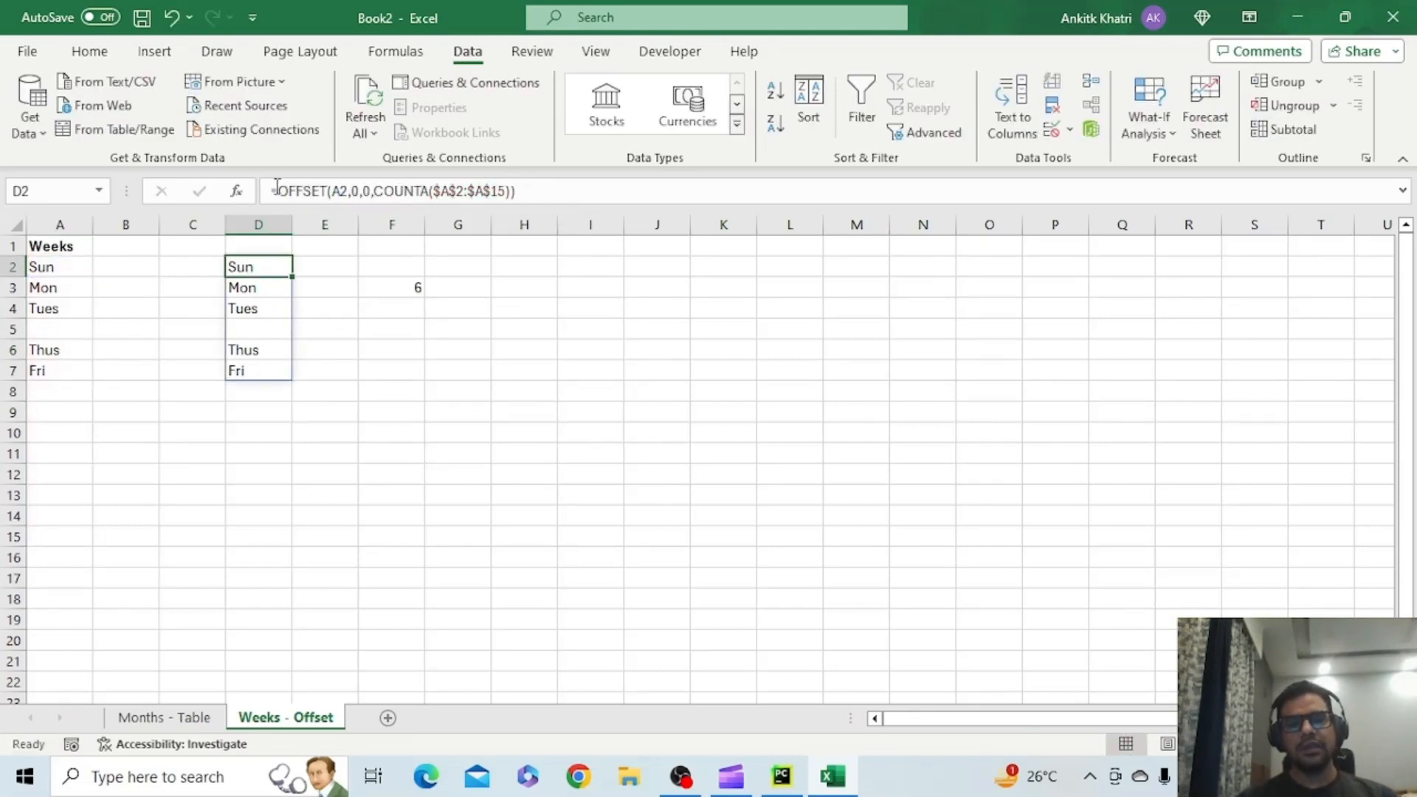
Give cell H2 a light blue fill.
left_click(531, 269)
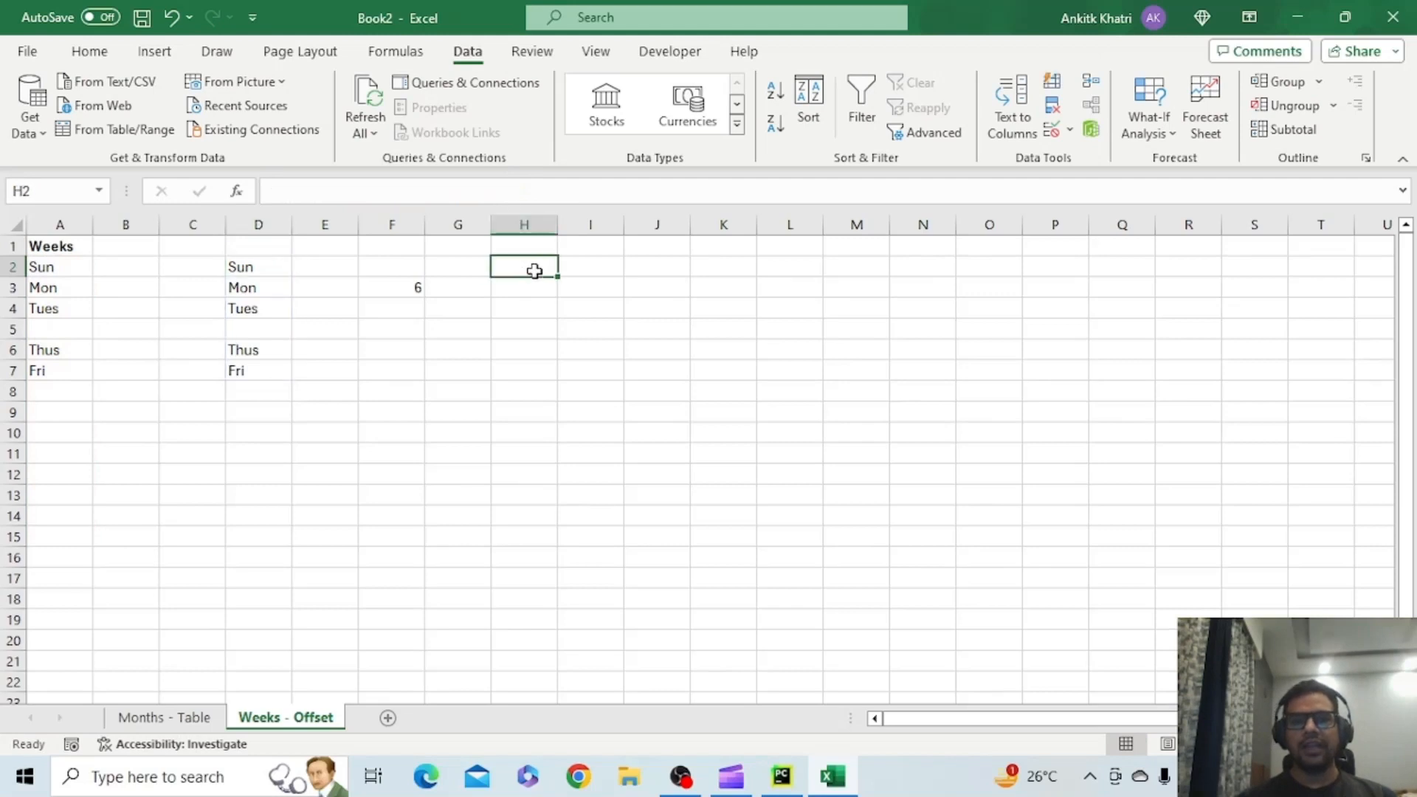
left_click(89, 51)
left_click(262, 127)
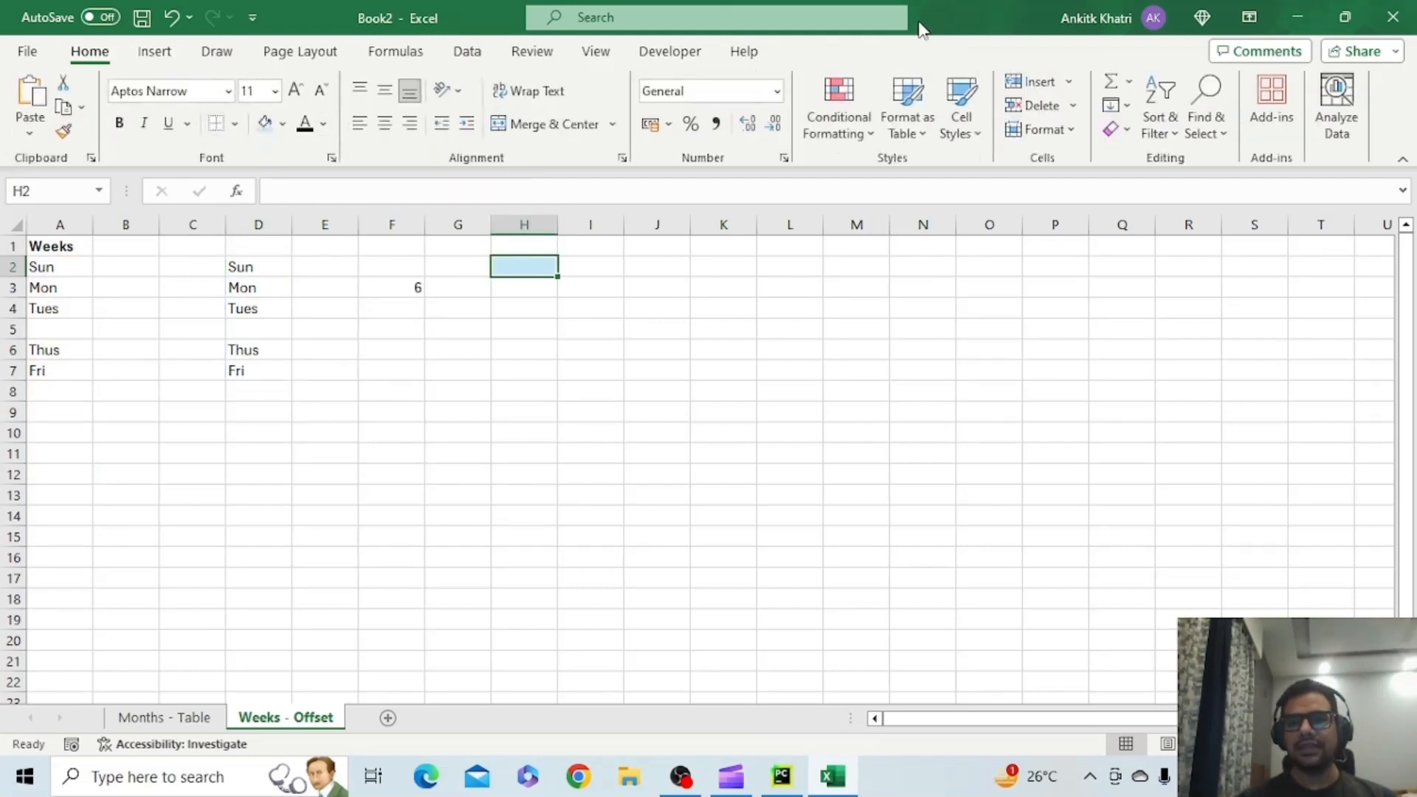
Add list data validation to H2 with the source =OFFSET(A2,0,0,COUNTA($A$2:$A$15)), and view its dropdown options.
left_click(465, 53)
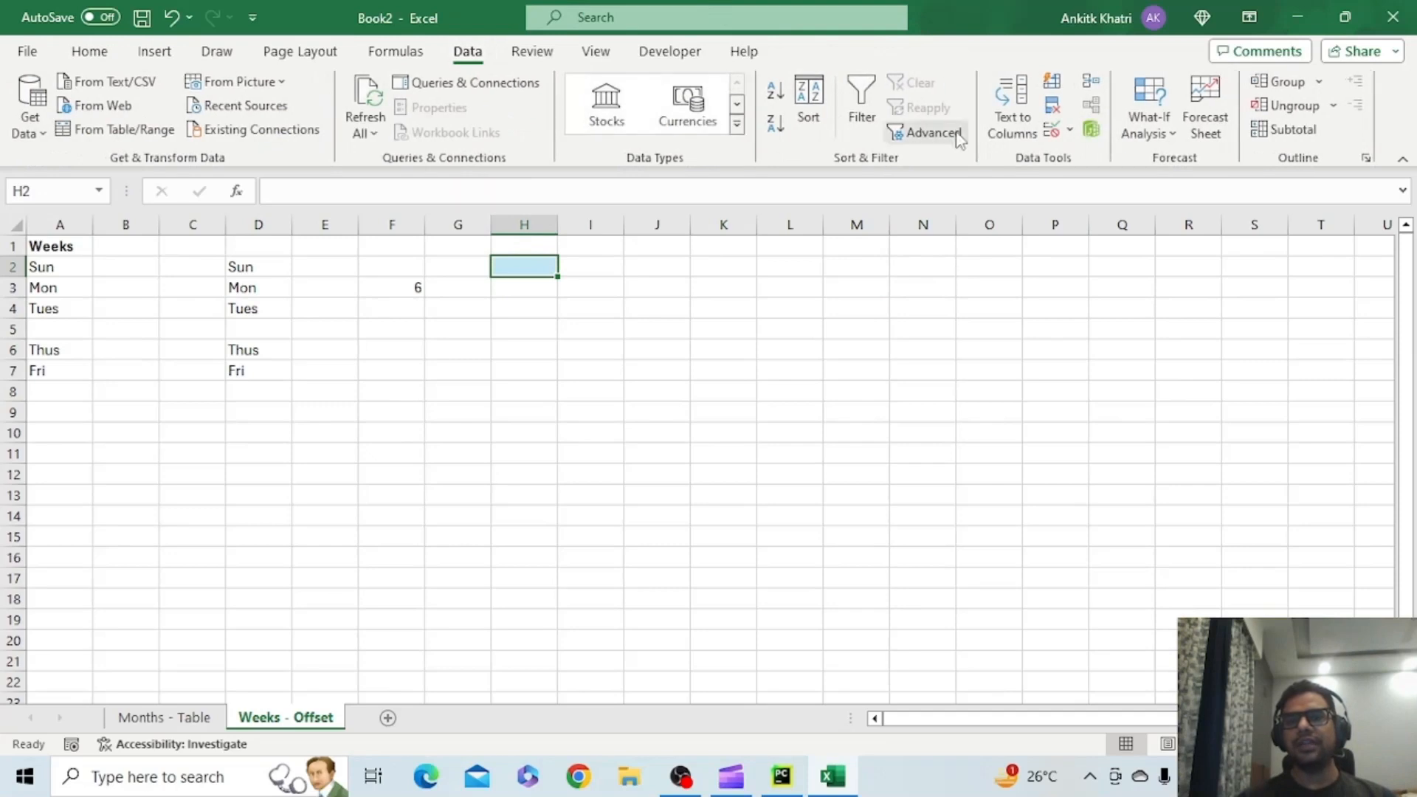
left_click(1048, 132)
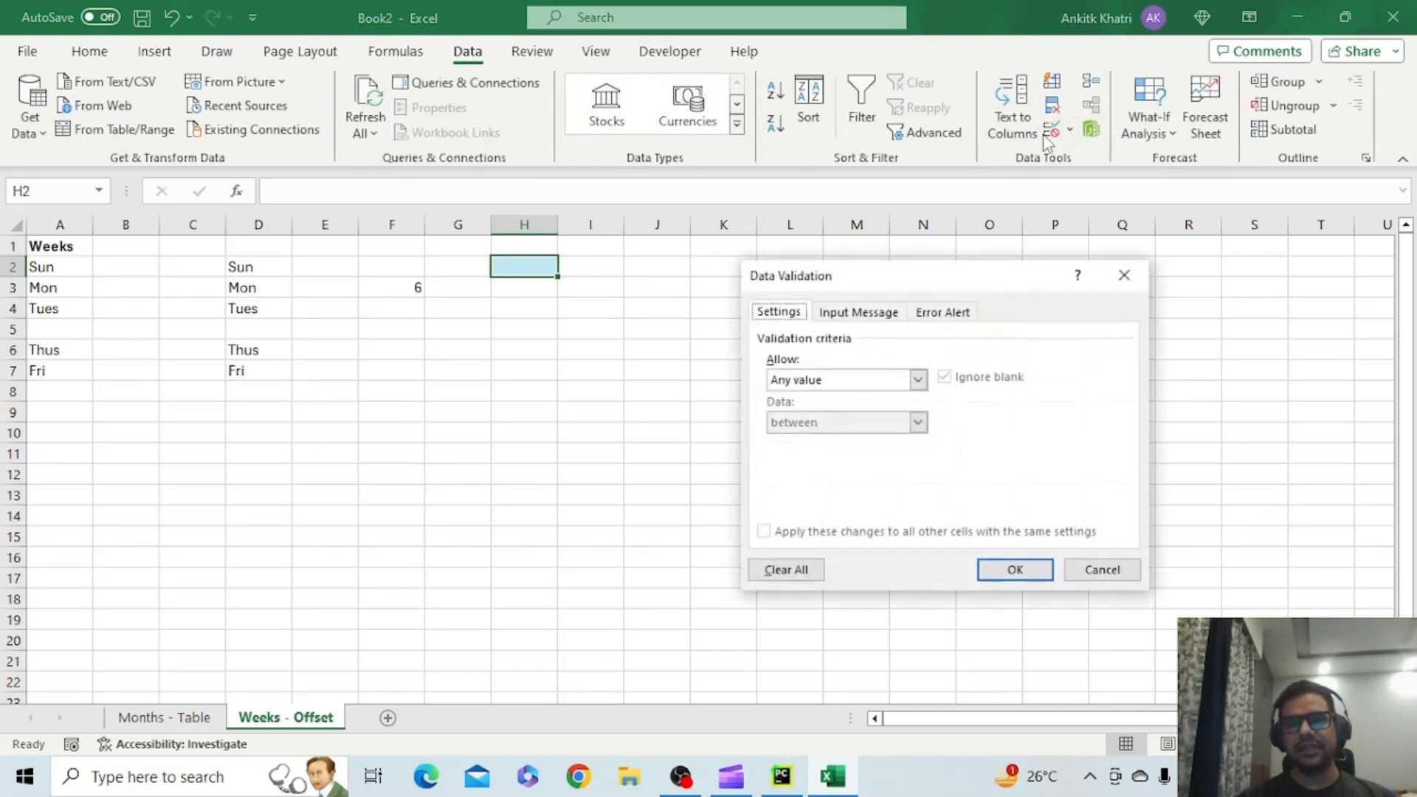
left_click(814, 380)
left_click(797, 440)
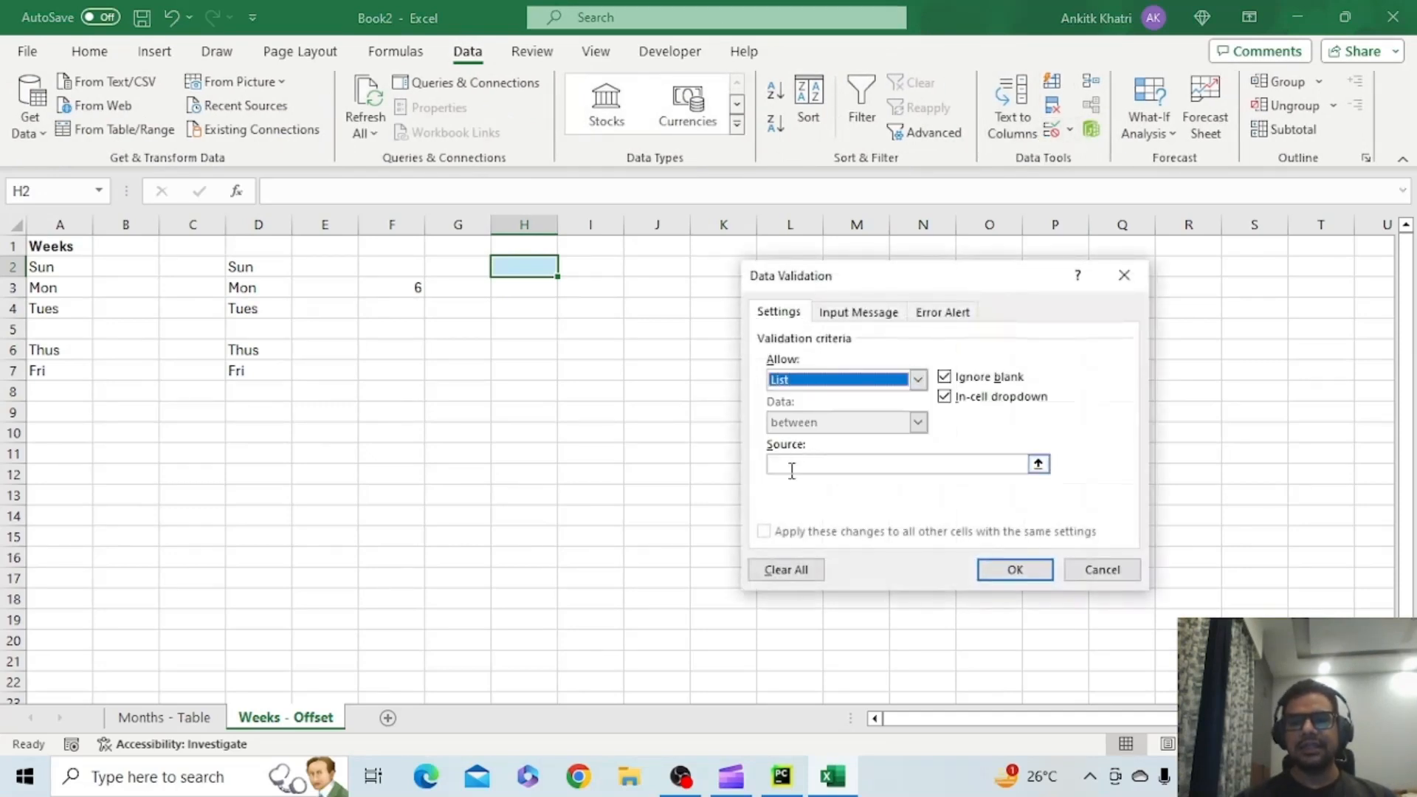
left_click(792, 467)
type("=")
key("ctrl+v")
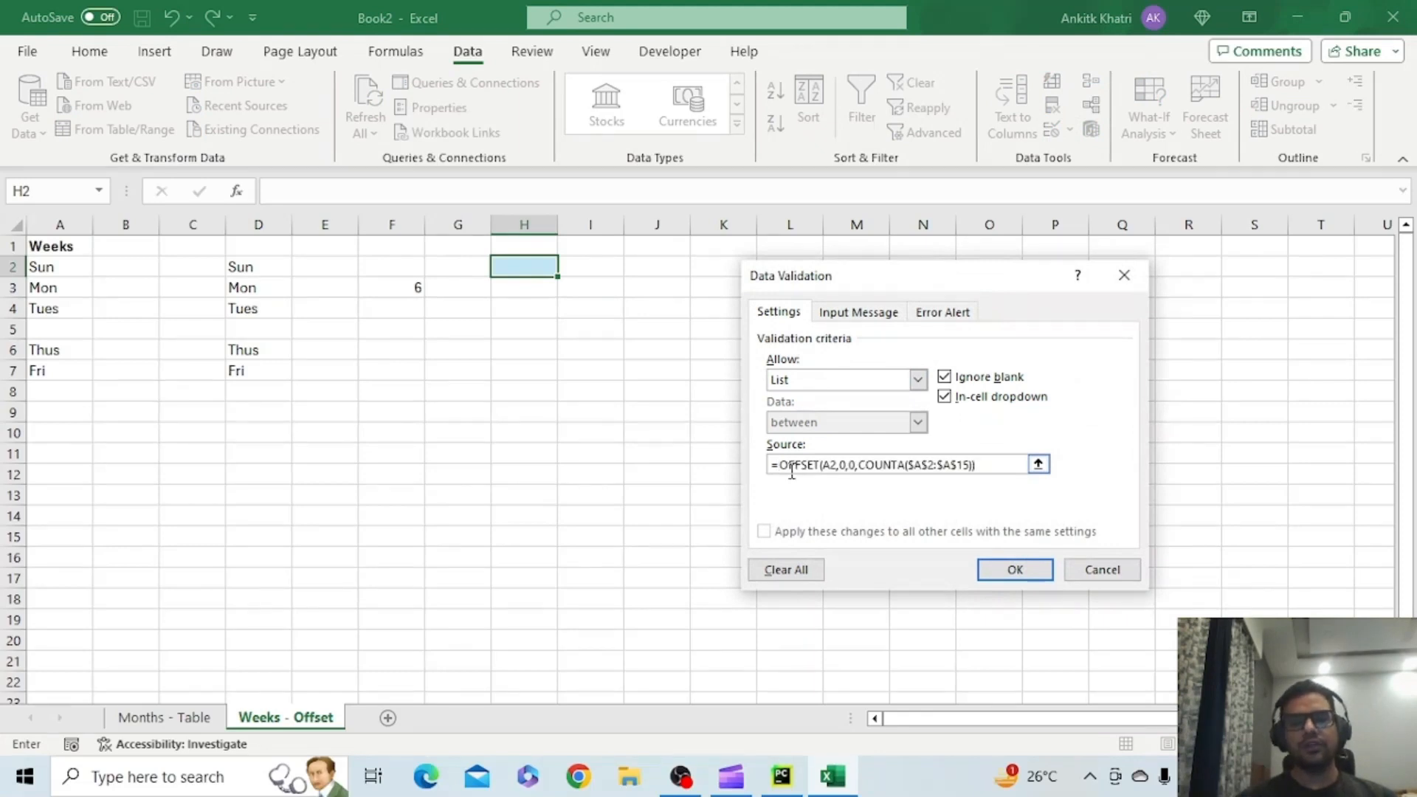
left_click(1018, 569)
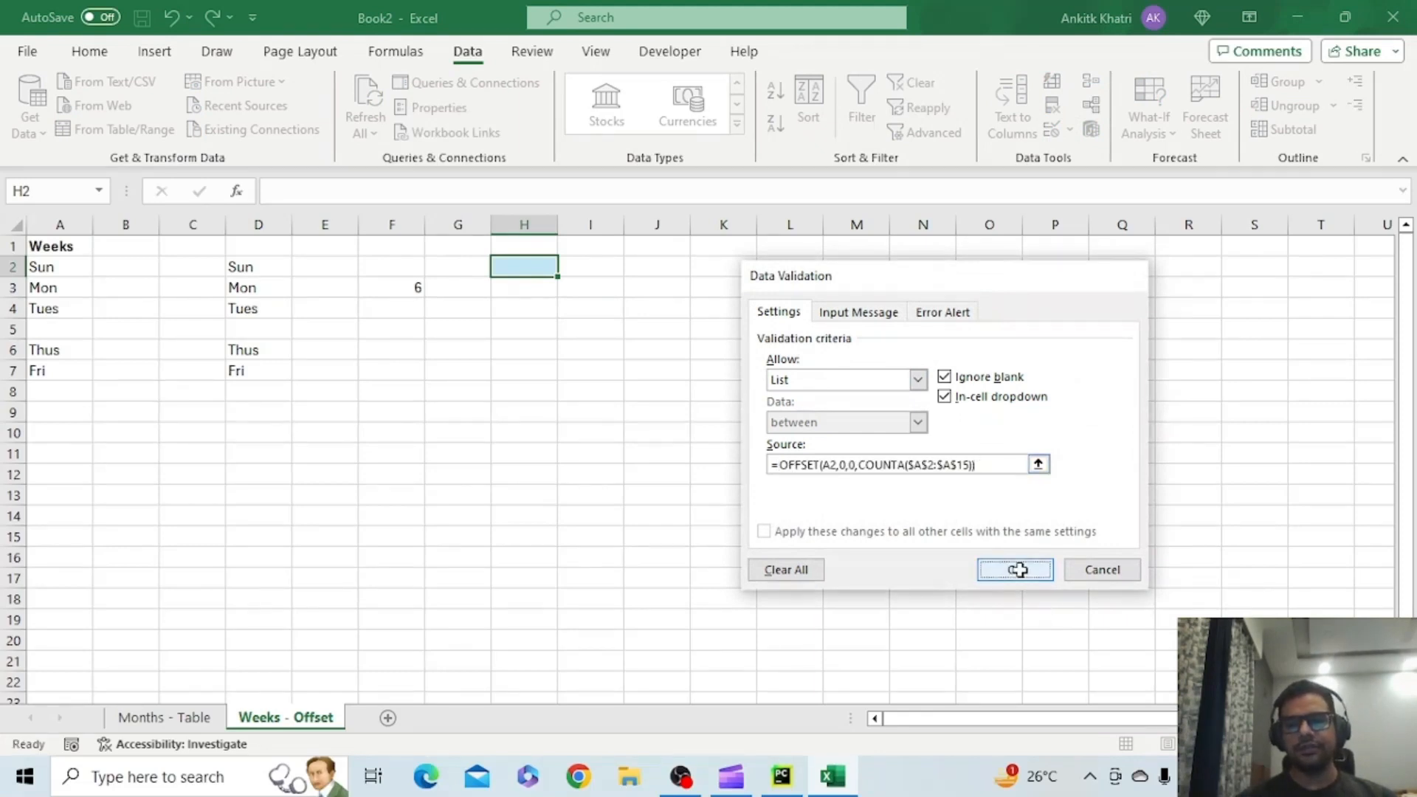
left_click(568, 267)
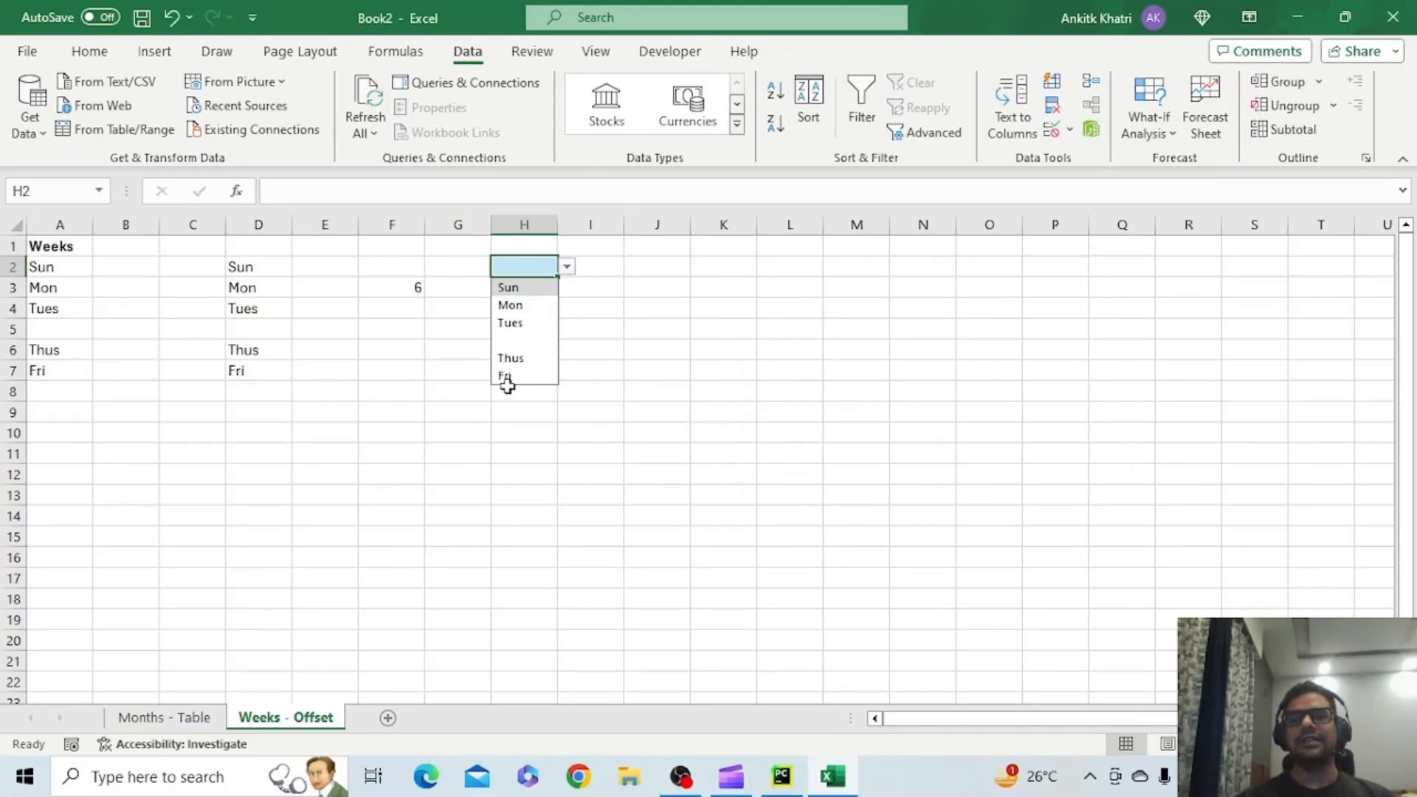
Enter Wed in cell A5 of the Weeks list and check the dropdown options in H2.
left_click(70, 329)
type("Wed")
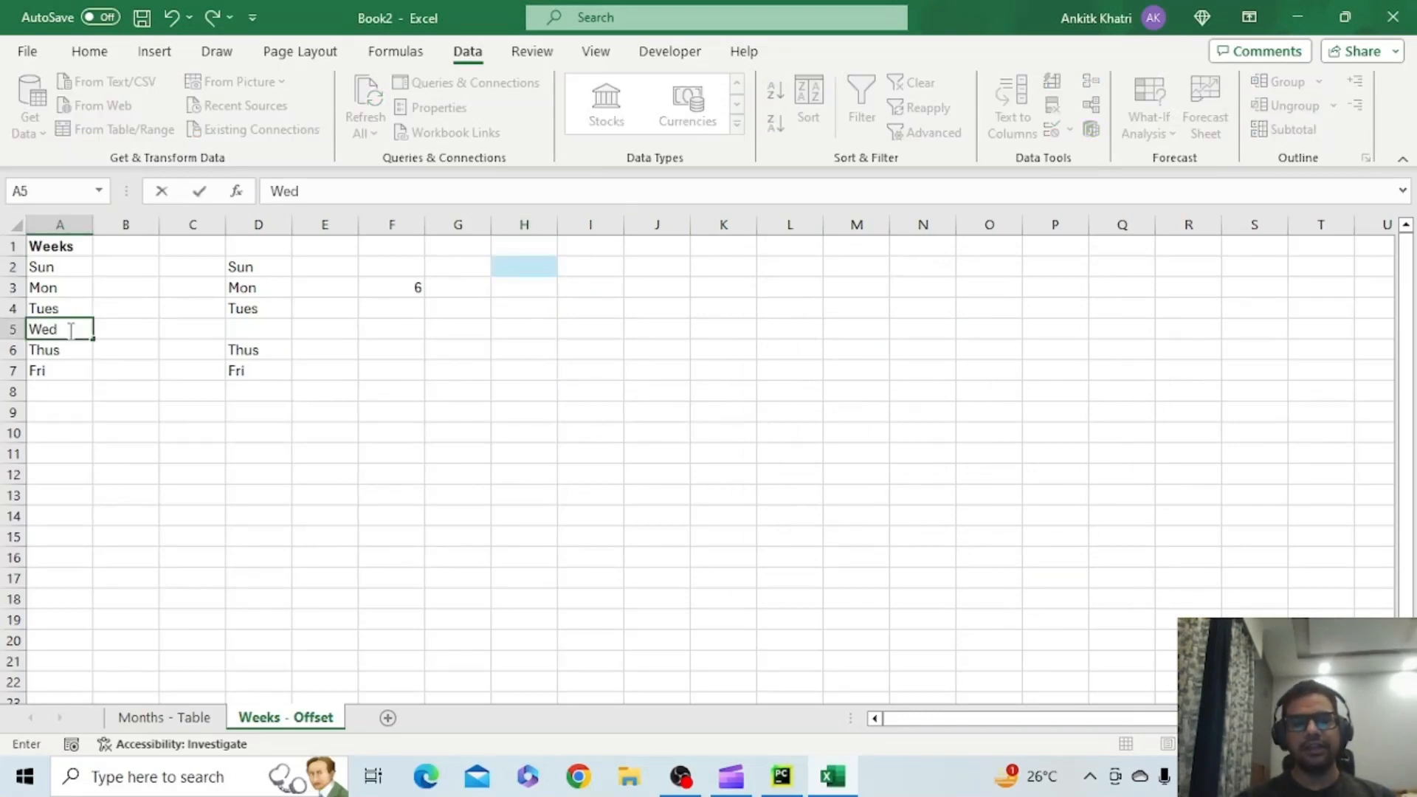
key("Return")
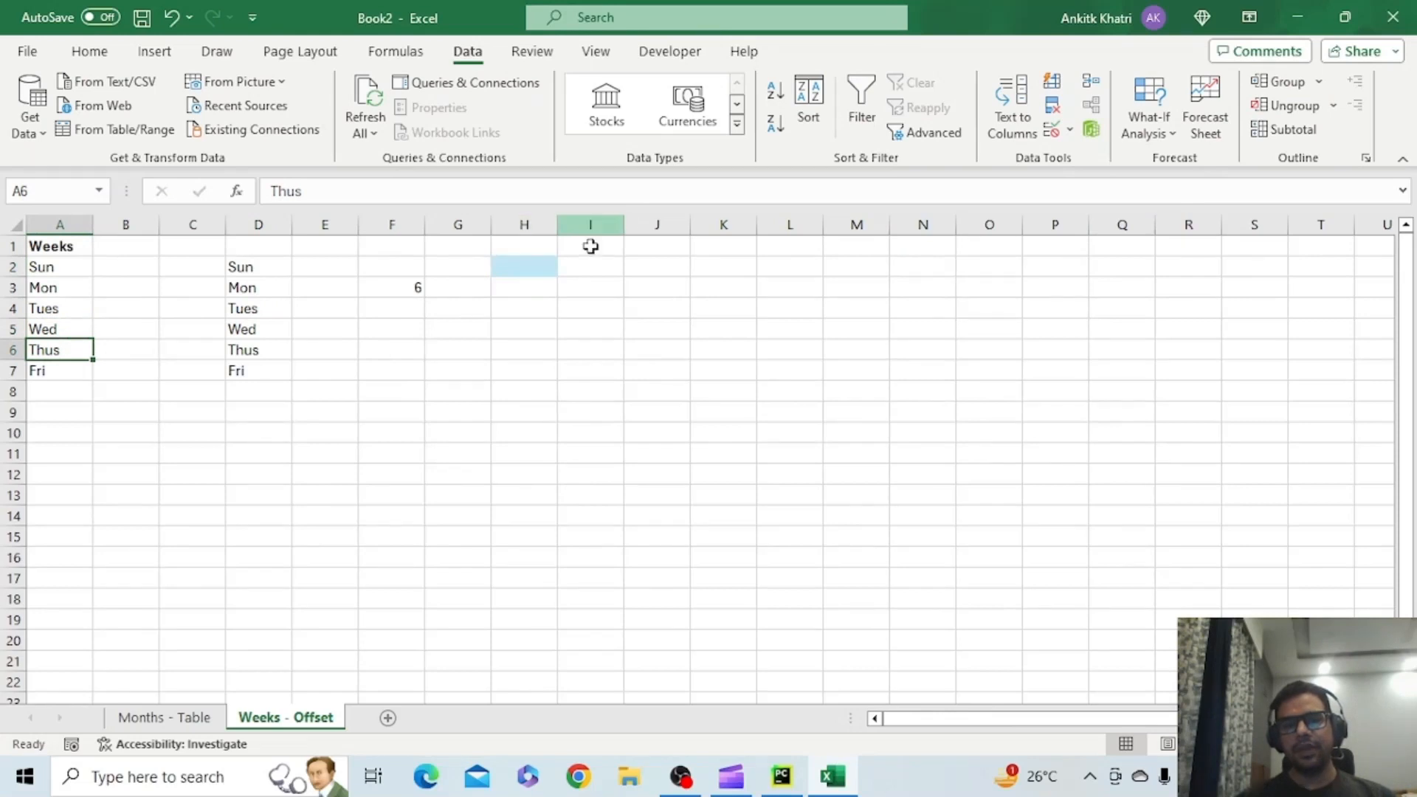
left_click(545, 265)
left_click(567, 266)
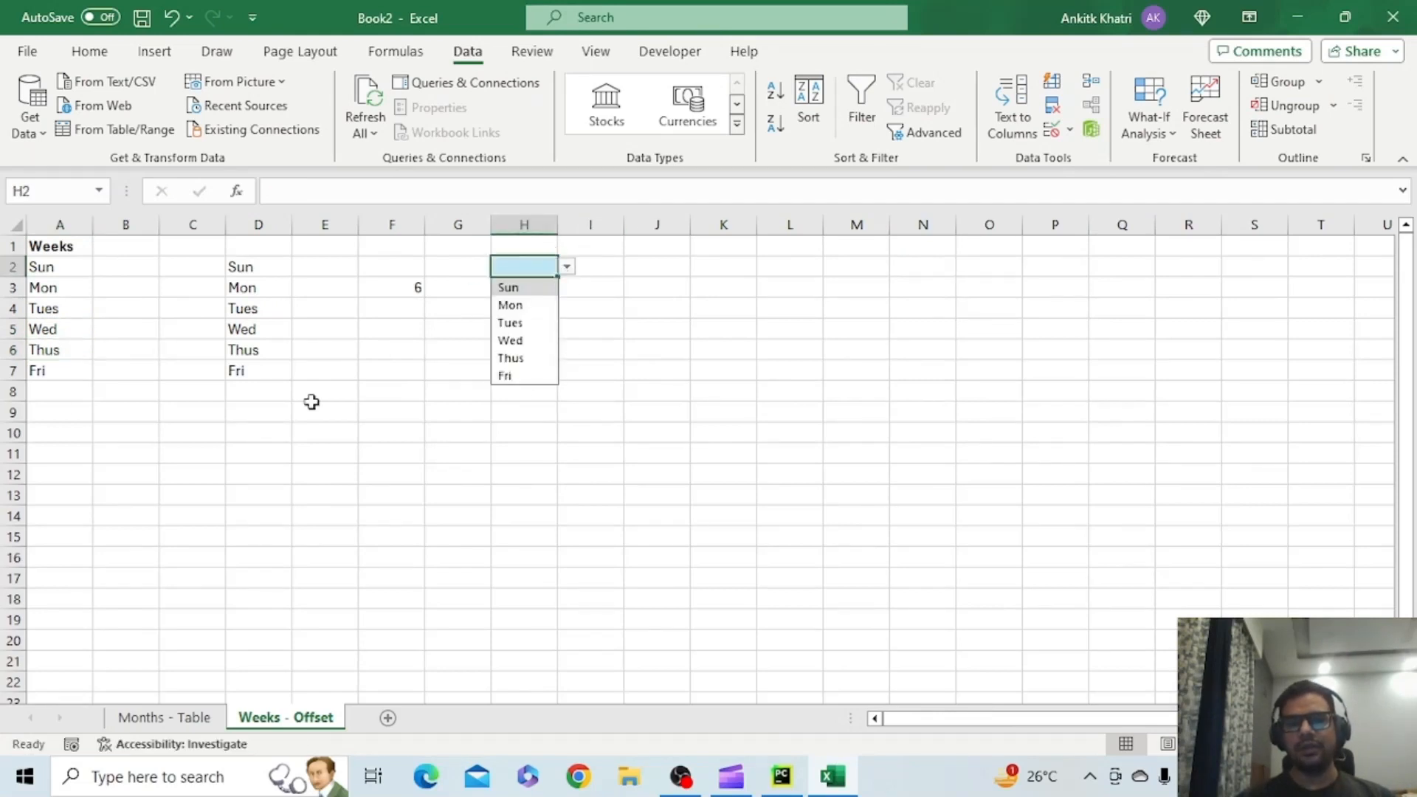
Add Sat to the Weeks list in cell A8 and check H2's dropdown for the new entry.
left_click(62, 397)
type("Sat")
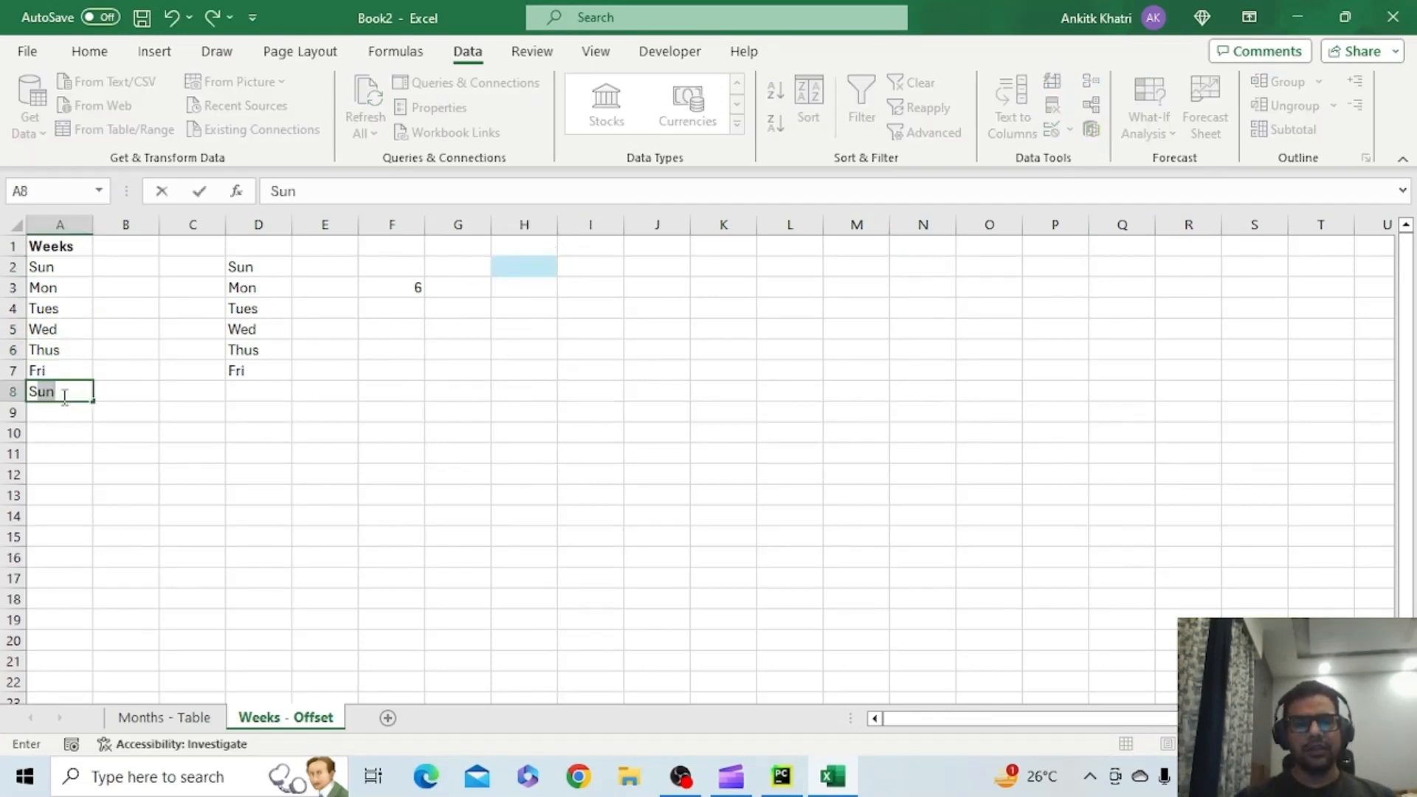
key("Return")
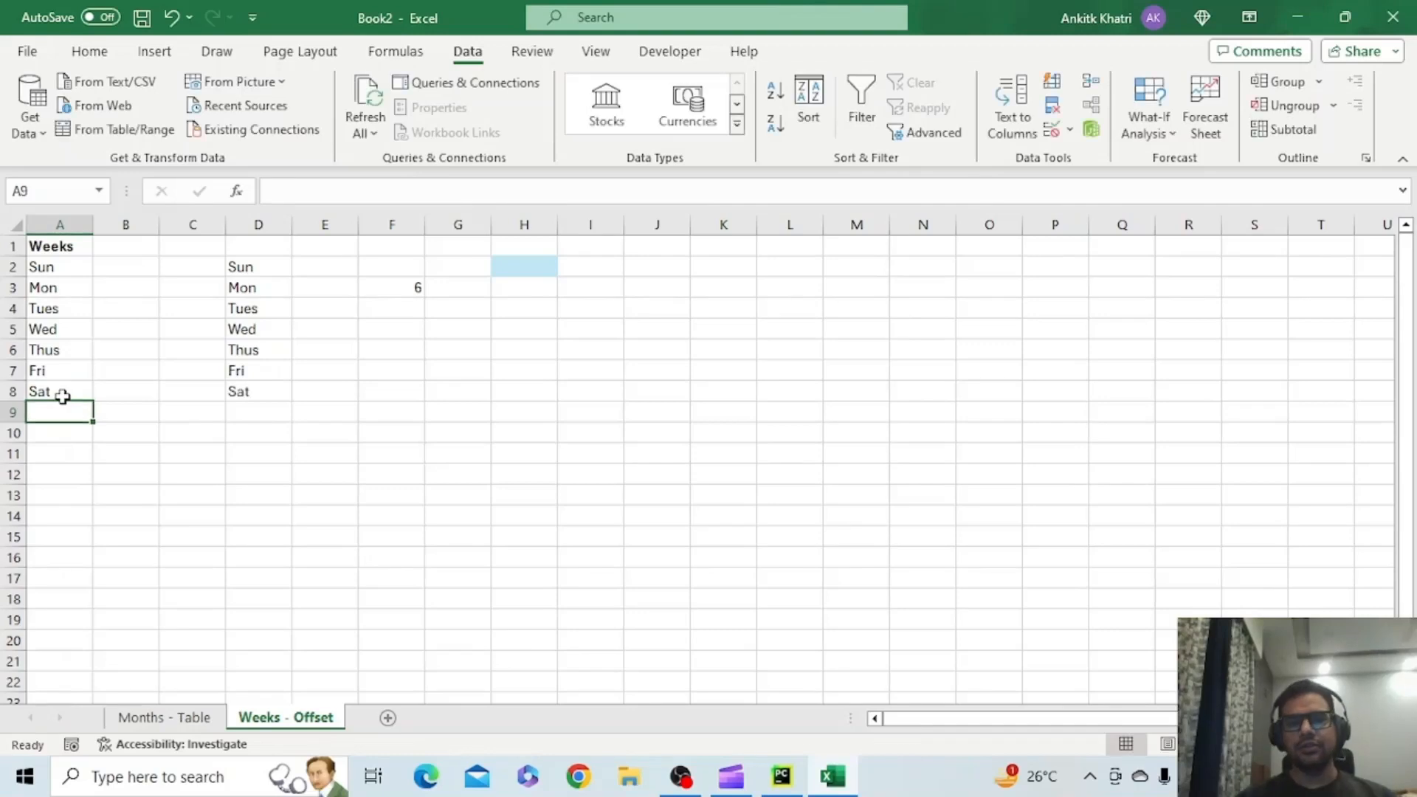
left_click(554, 269)
left_click(563, 285)
left_click(554, 271)
left_click(567, 267)
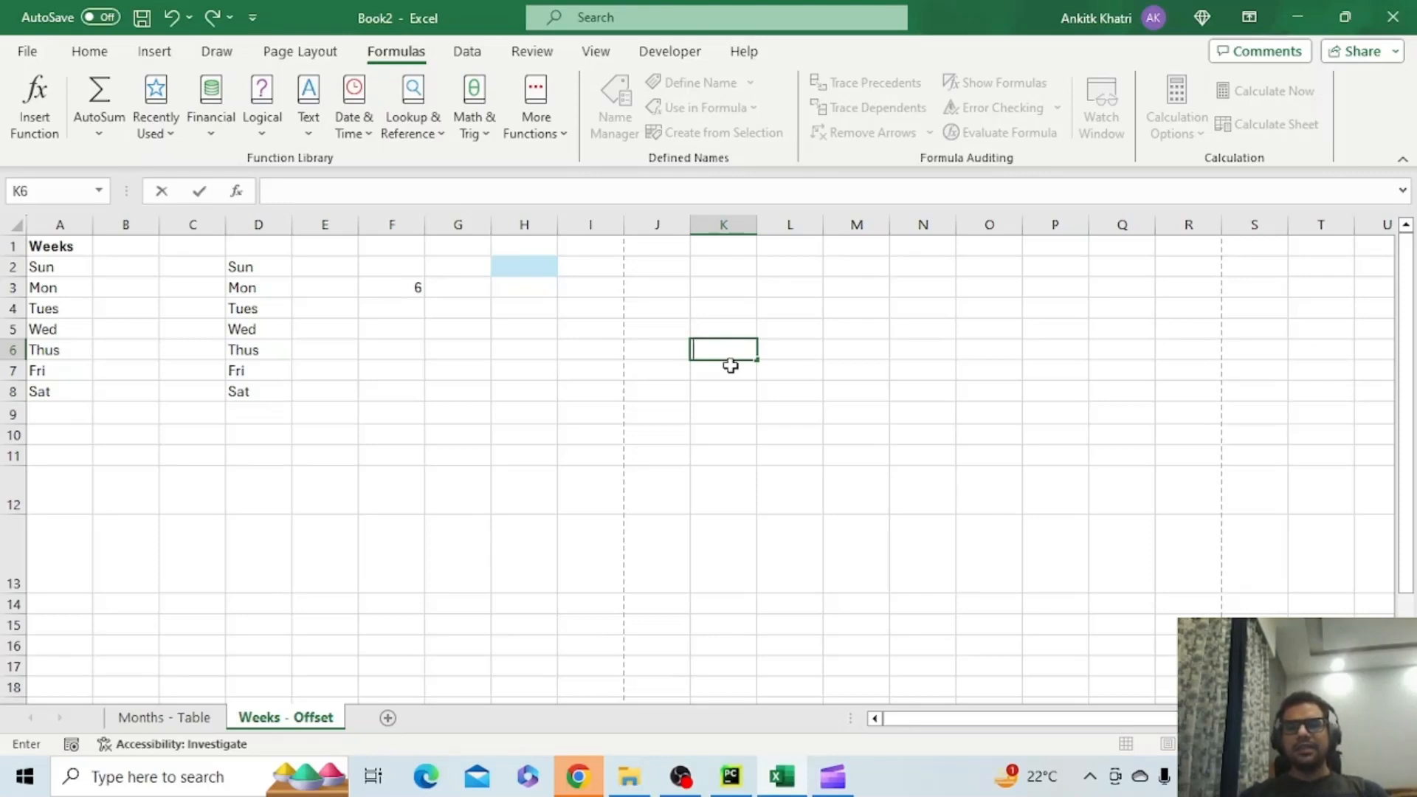
Start a new defined name called Week_List and view its scope options.
left_click(736, 433)
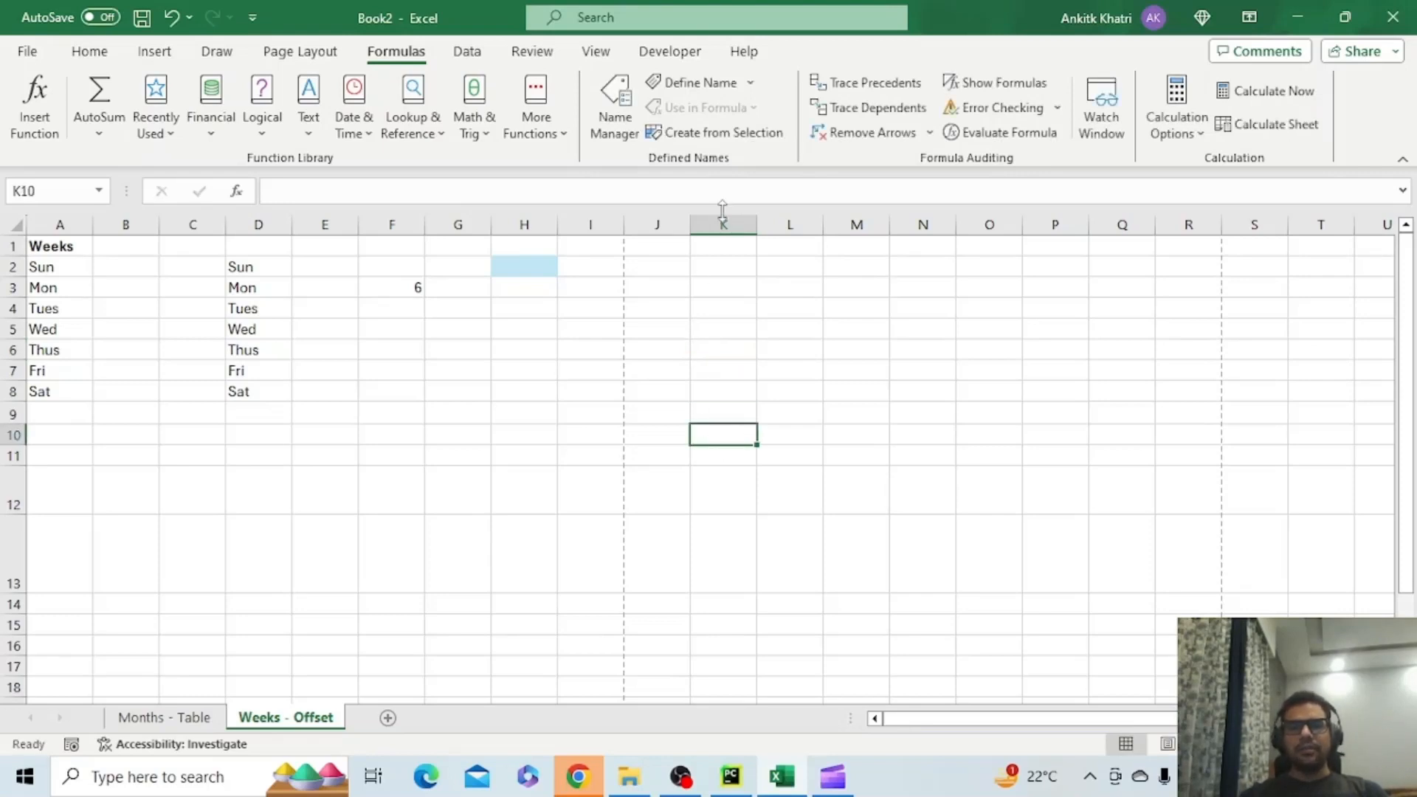
left_click(617, 126)
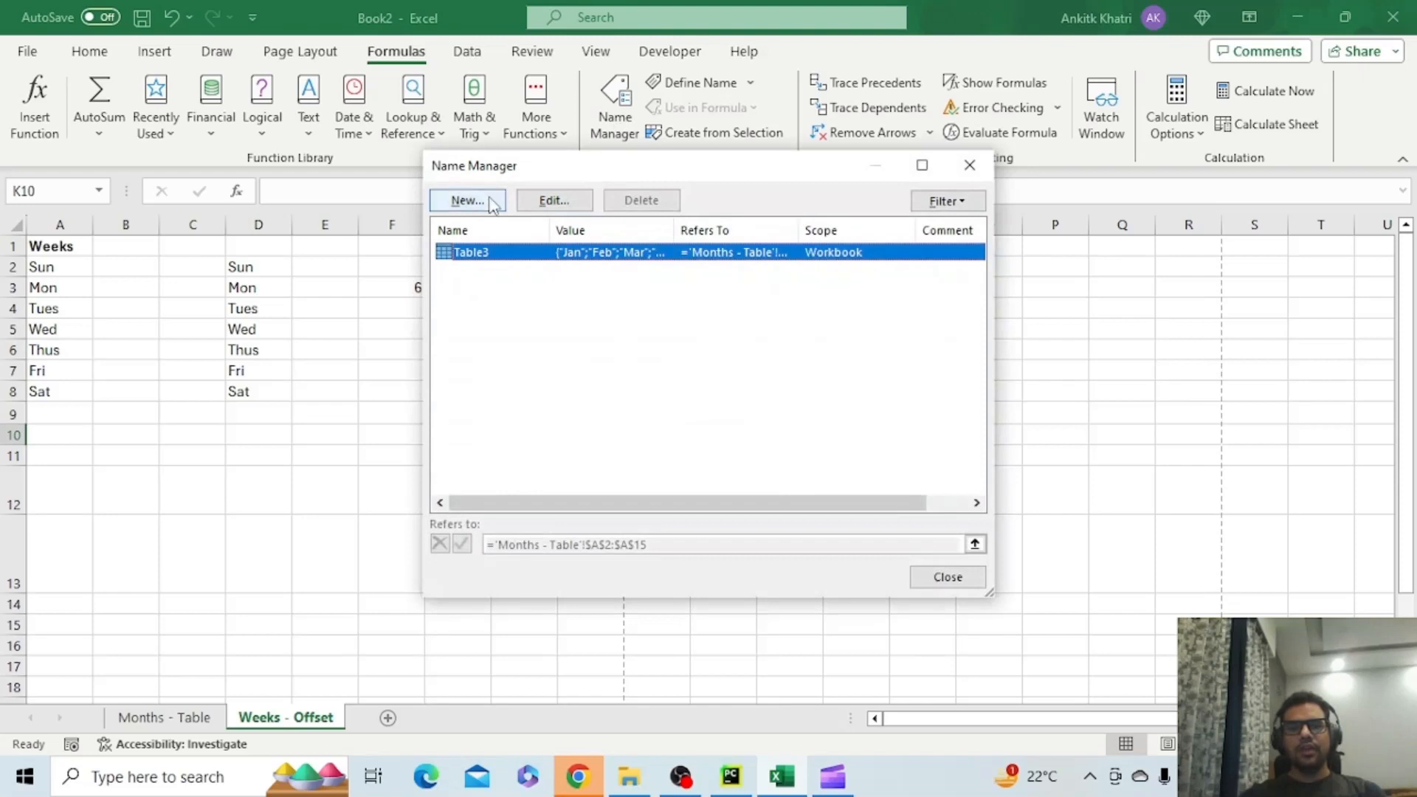
left_click(492, 201)
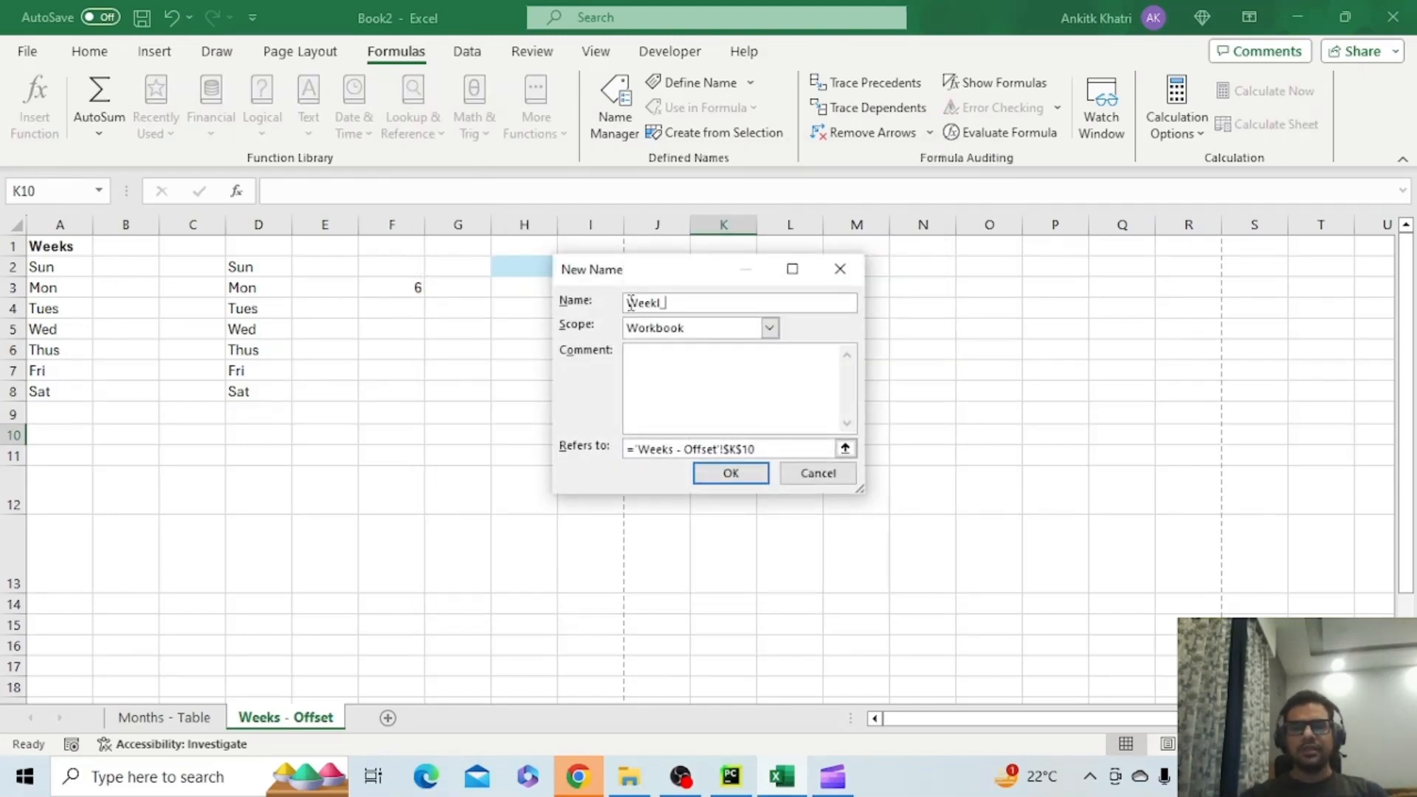
type("Week_Lis")
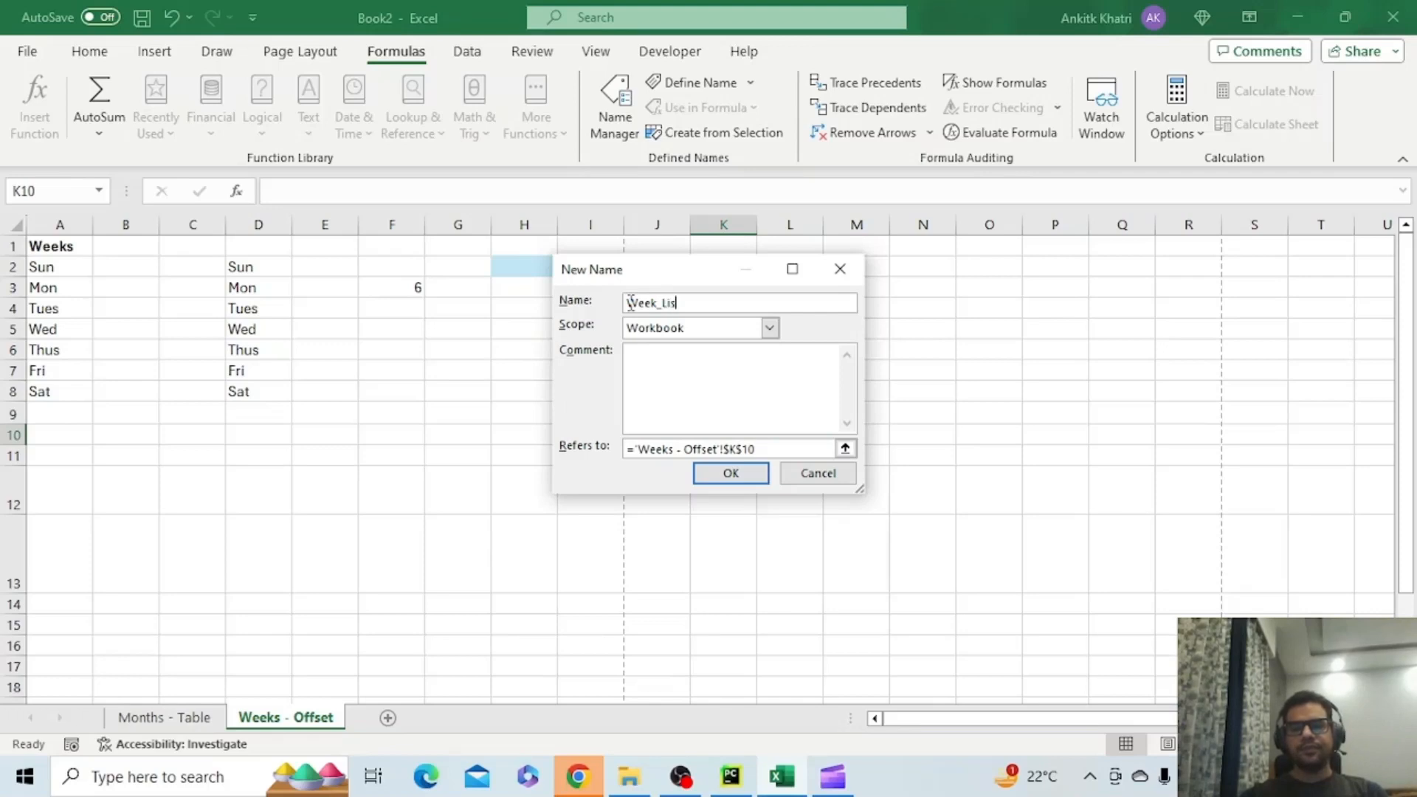
type("t")
key("Tab")
left_click(770, 328)
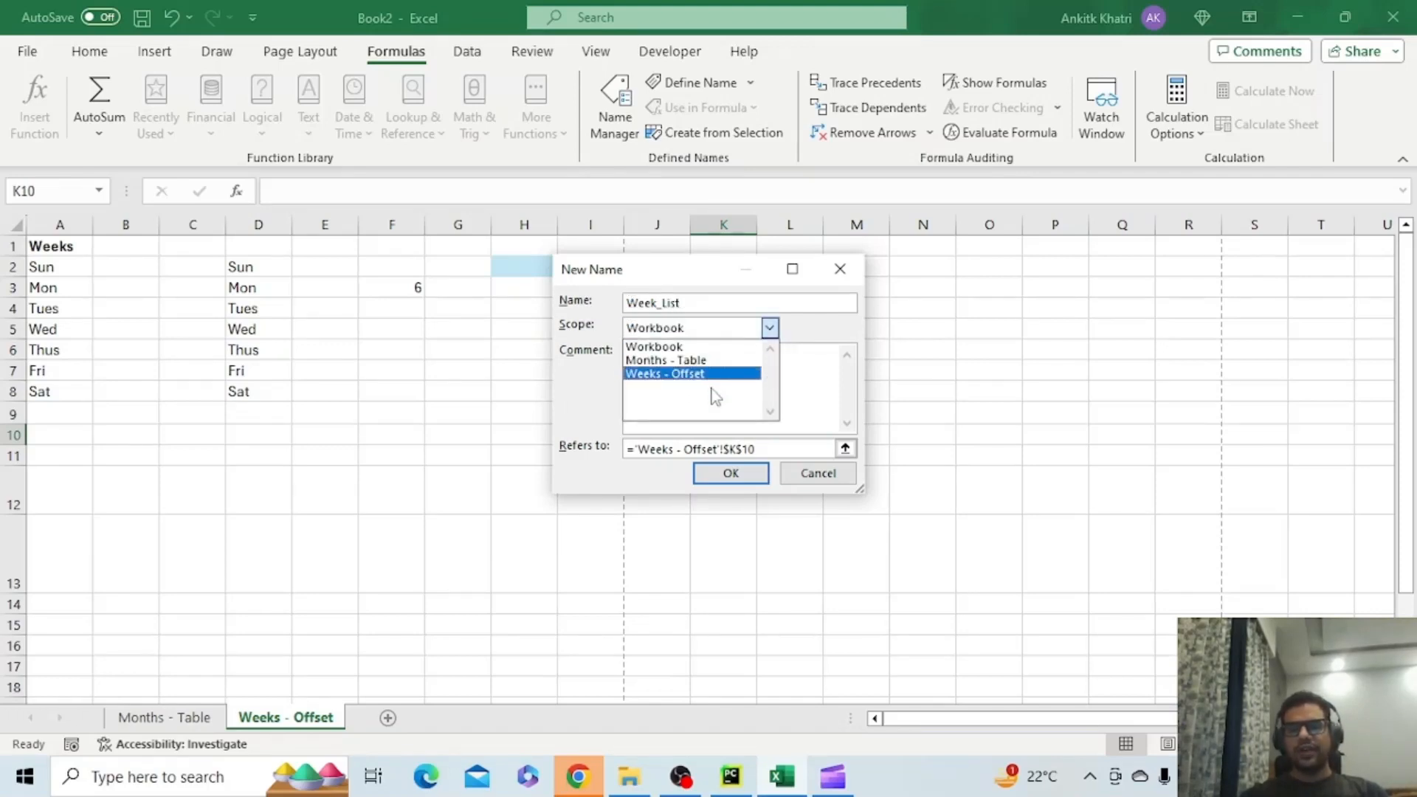
Make Week_List refer to =OFFSET('Weeks - Offset'!$A$2,0,0,COUNTA('Weeks - Offset'!$A$2:$A$16)), save the name and close the Name Manager.
left_click(757, 449)
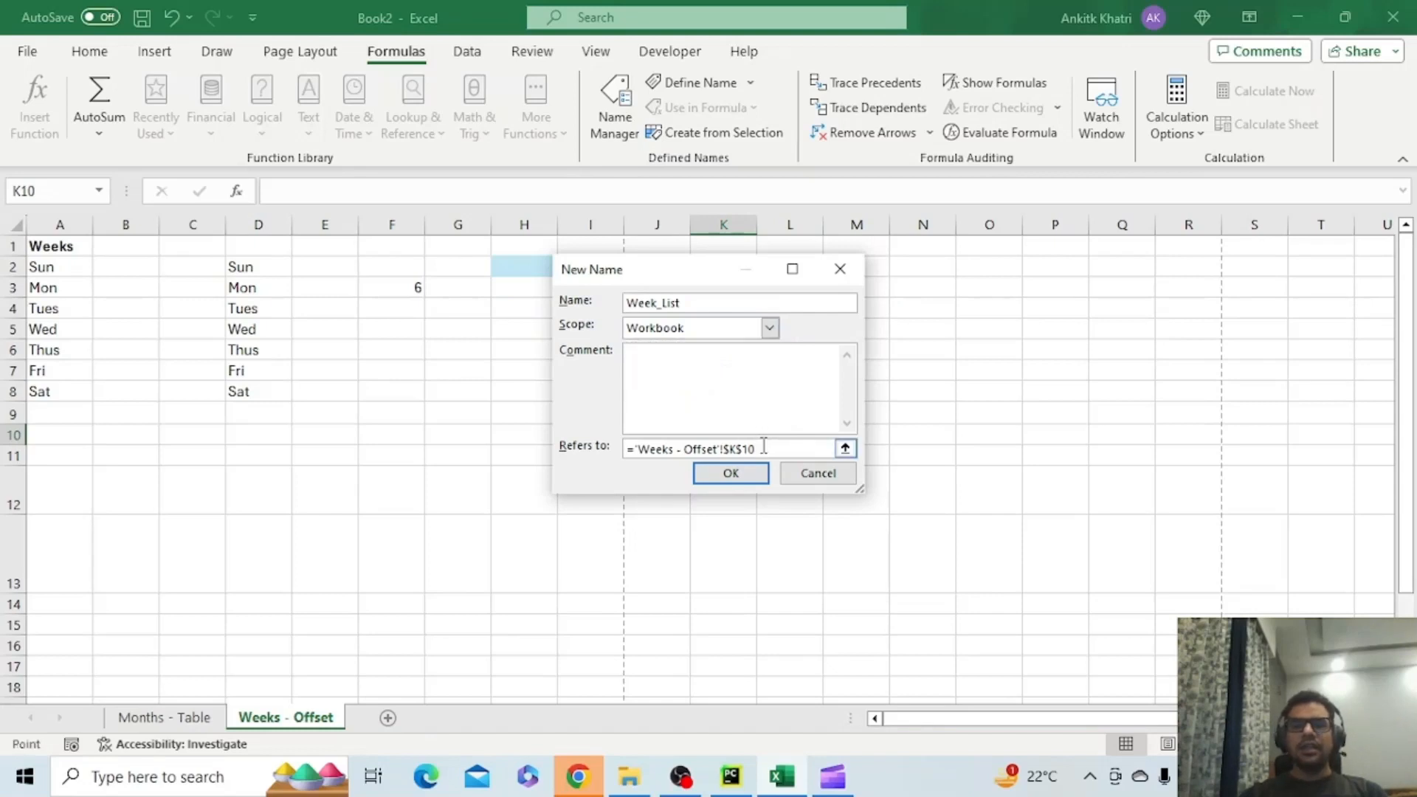
left_click_drag(757, 449, 633, 445)
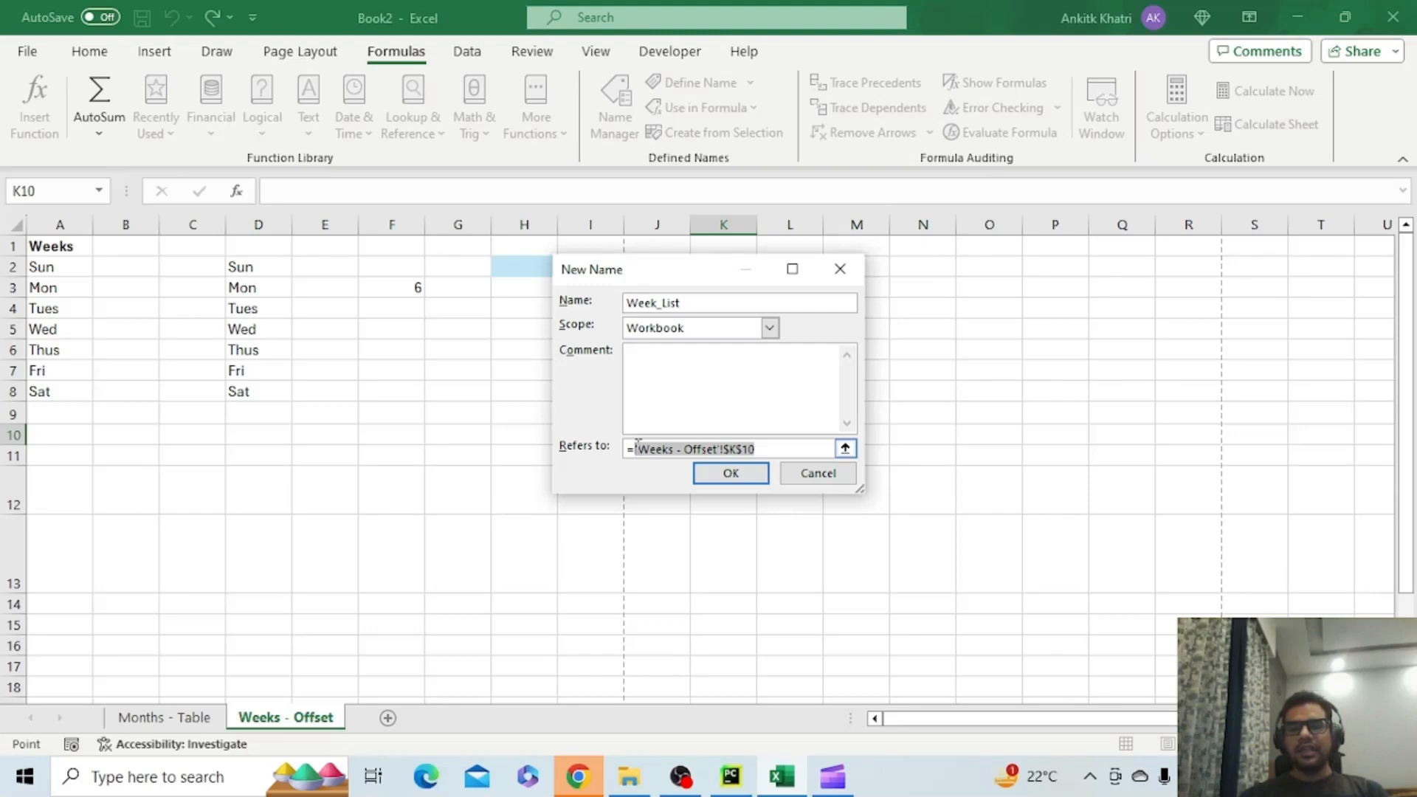
type("offset(")
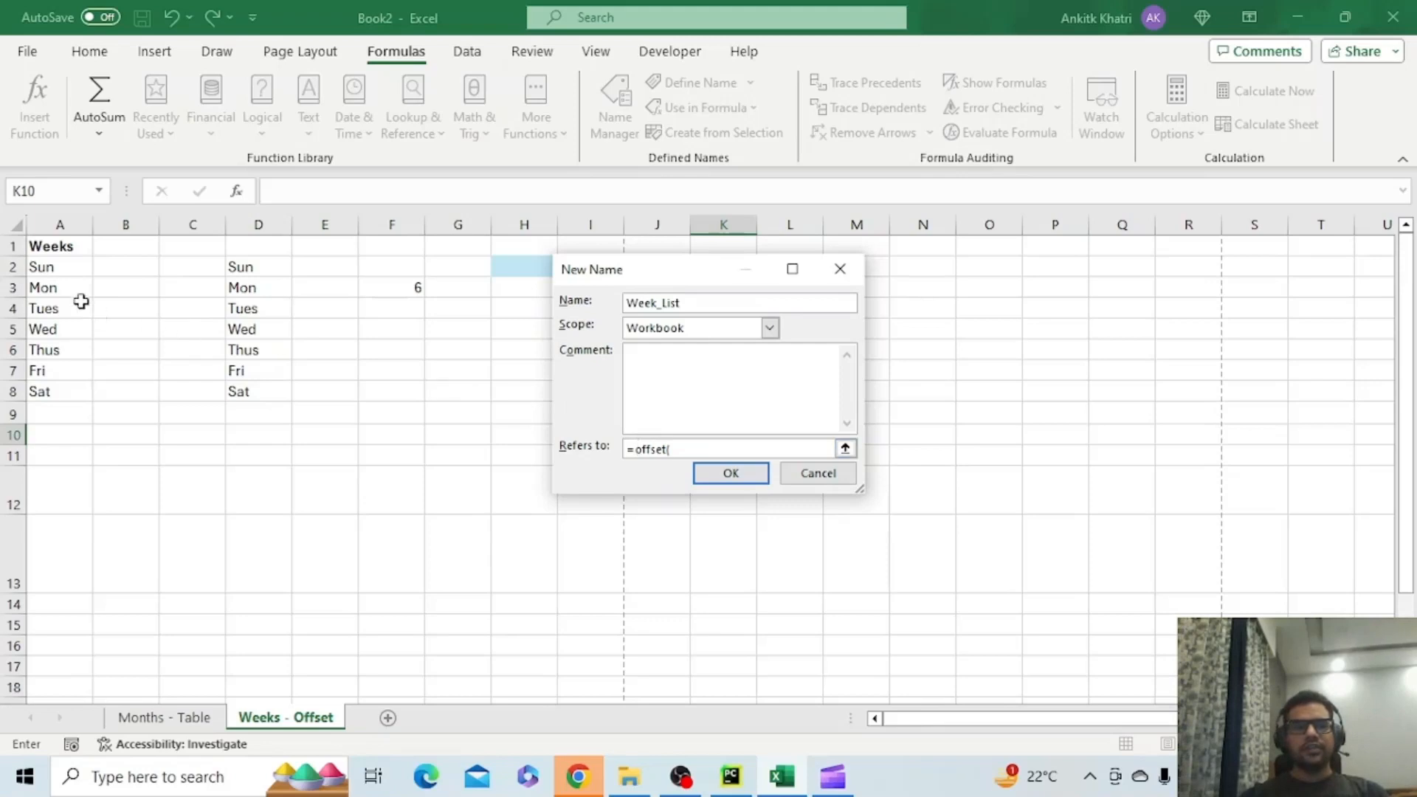
left_click(53, 267)
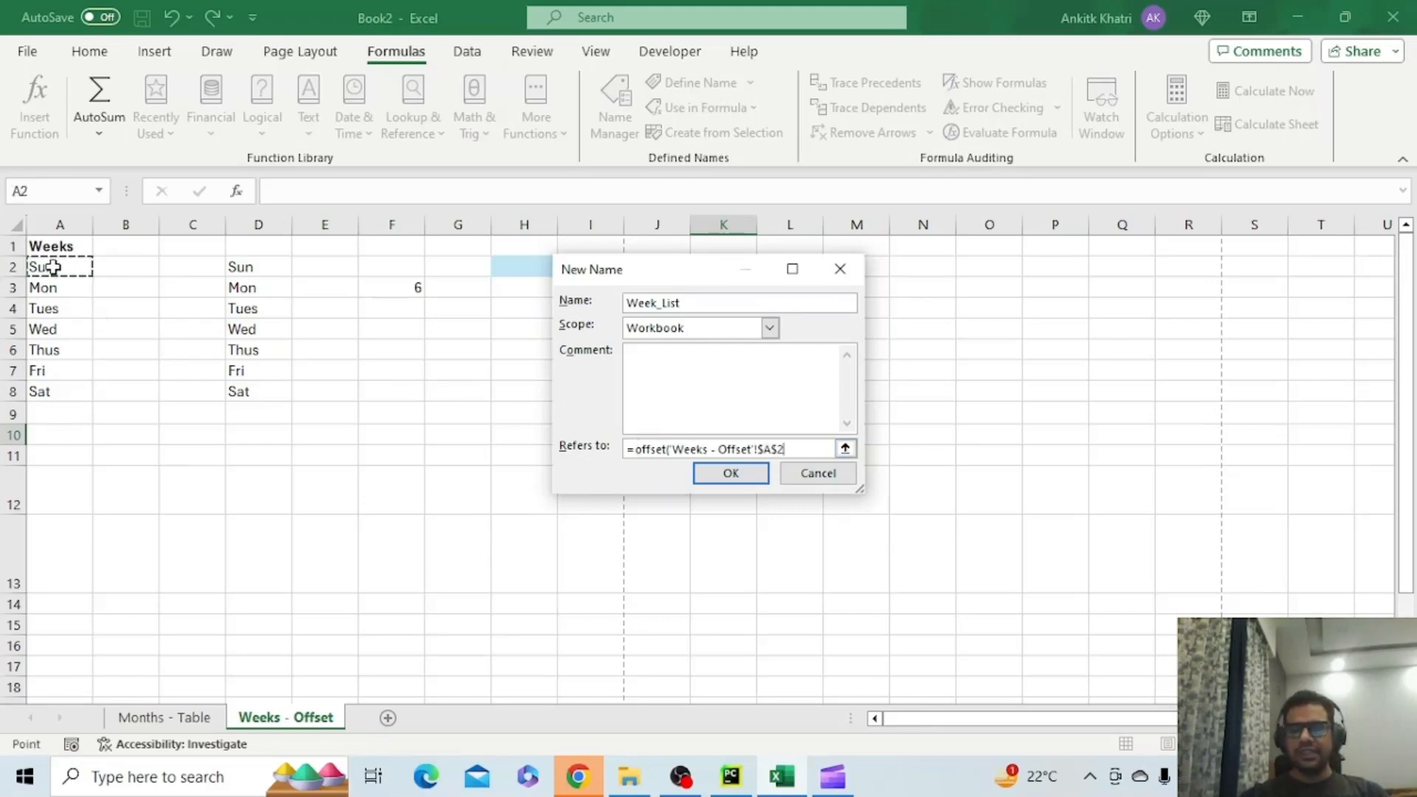
type(",0,0,C")
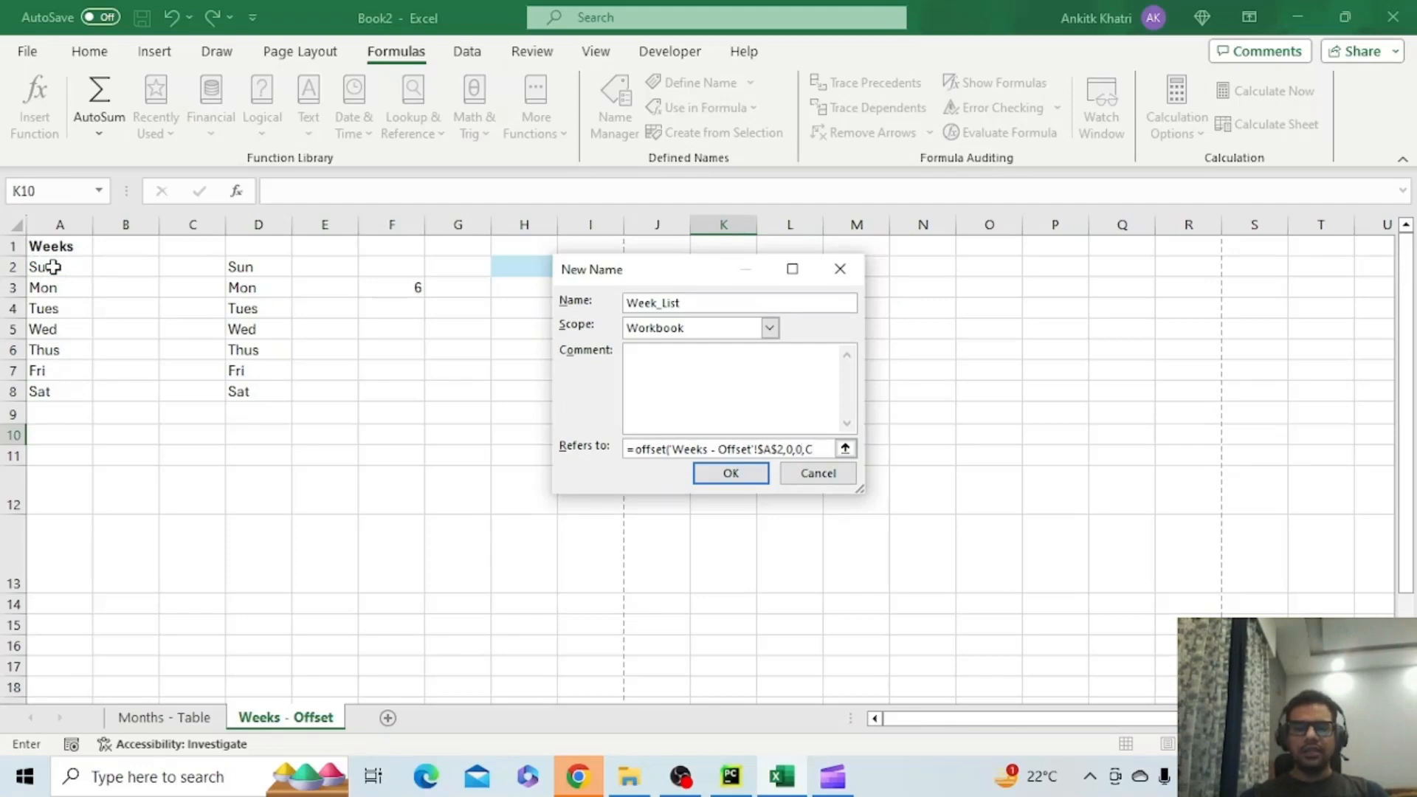
type("ount")
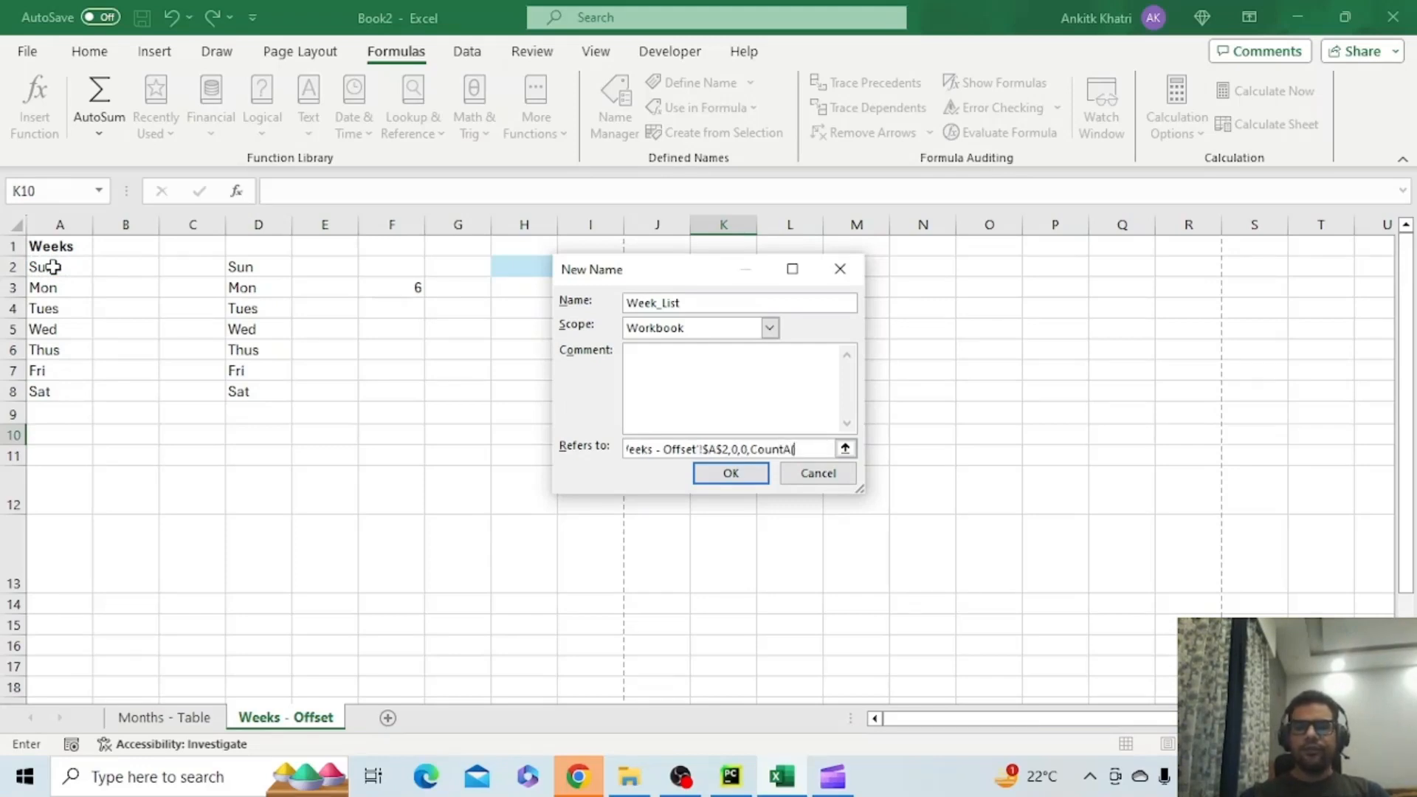
type("A(")
left_click_drag(53, 267, 54, 649)
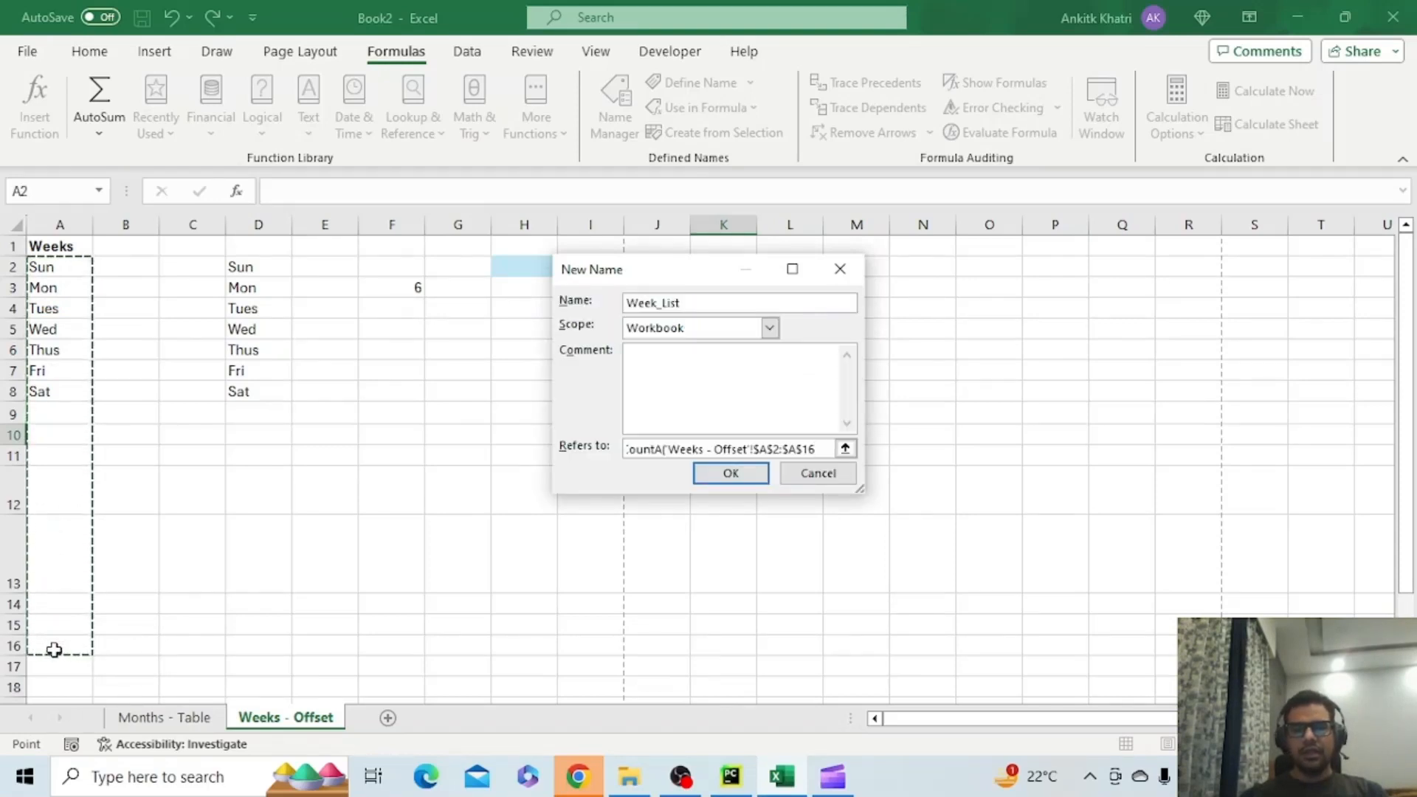
type("))")
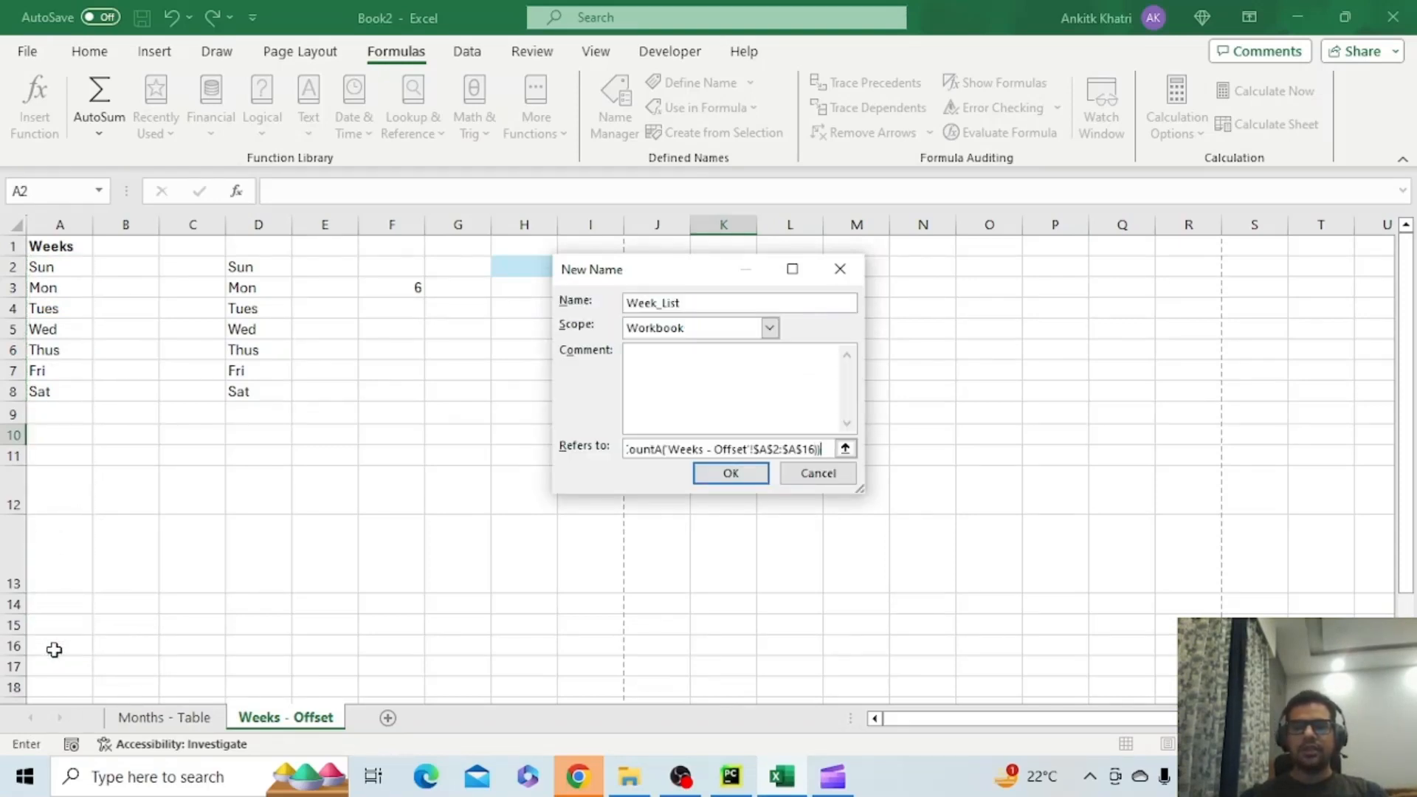
key("Return")
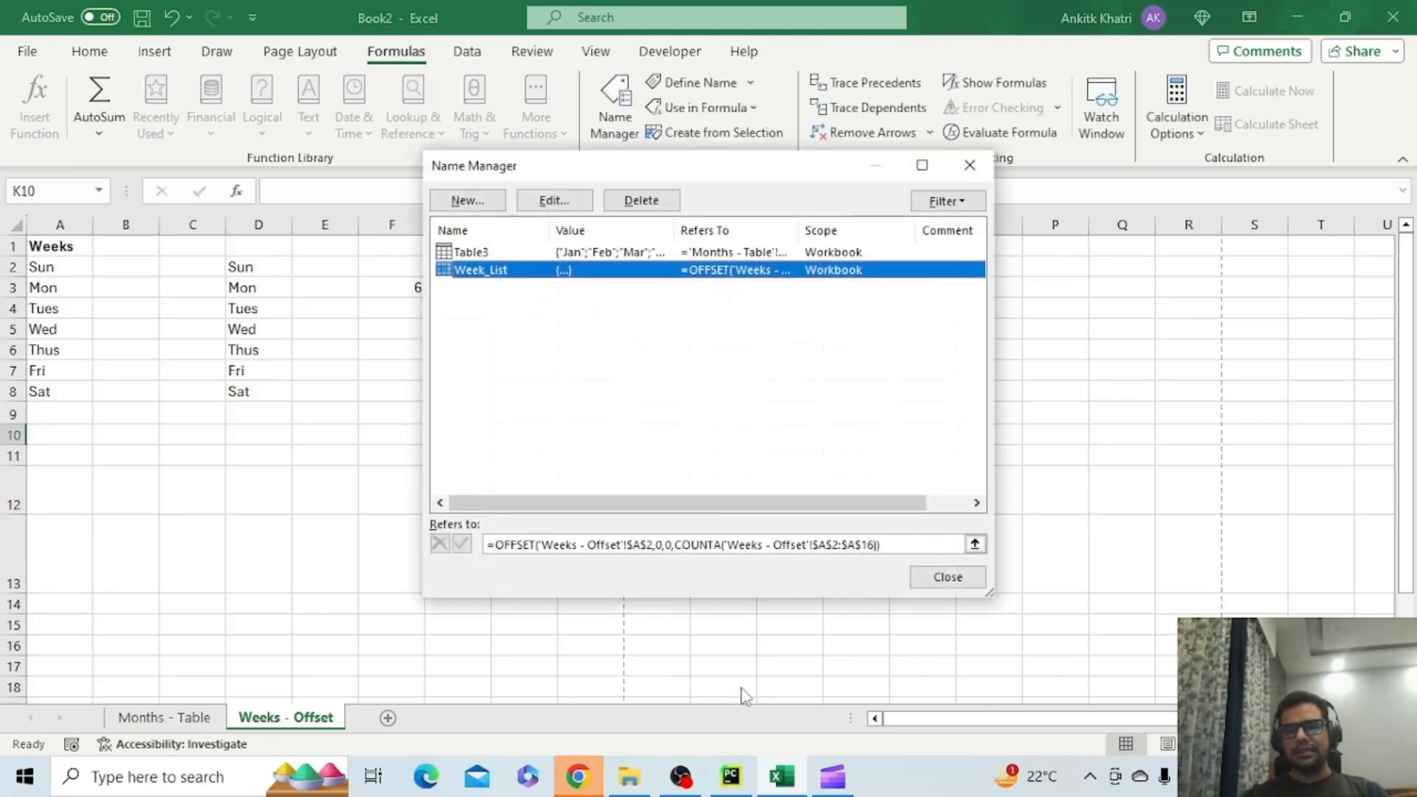
left_click(948, 576)
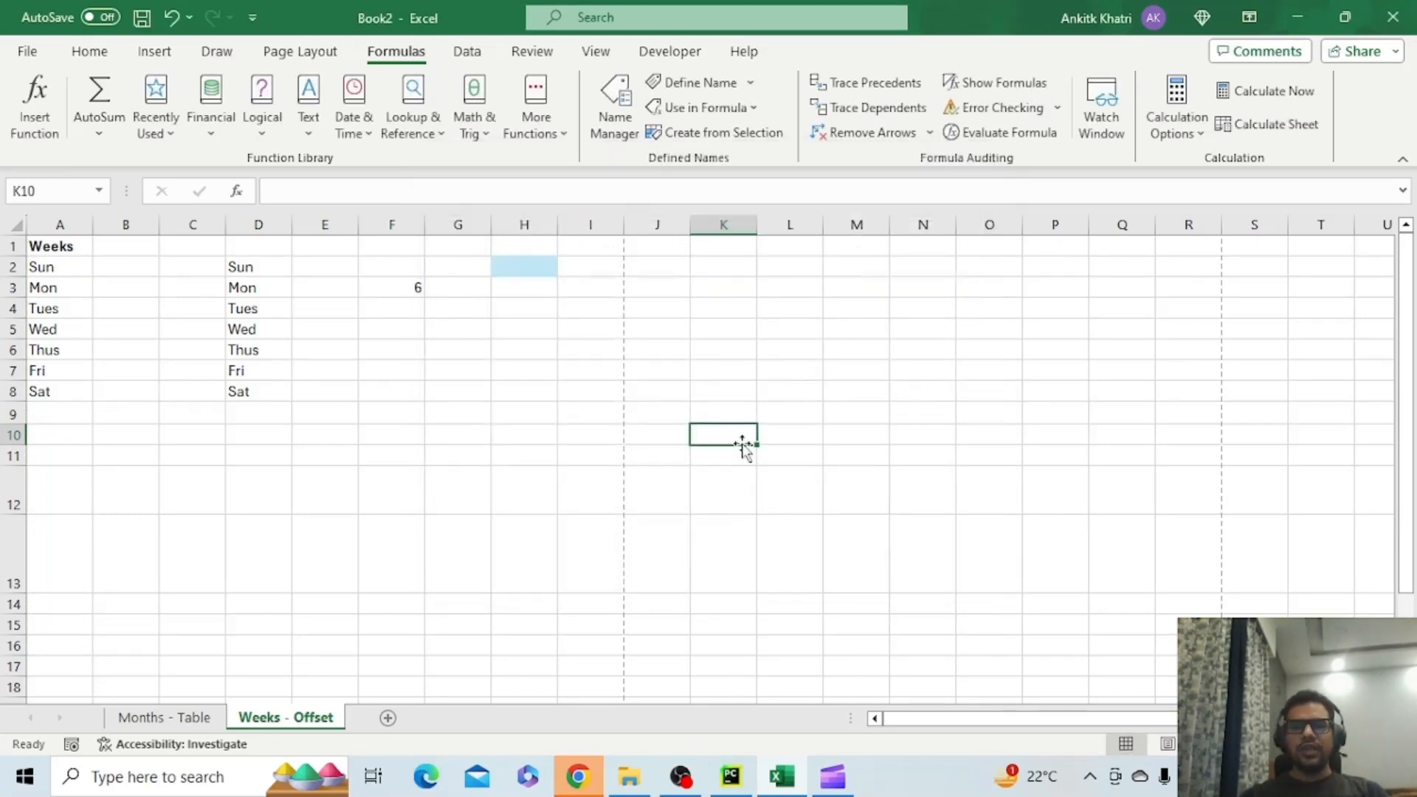
Enter the formula =Week_List in cell L7.
left_click(791, 372)
type("=Wee")
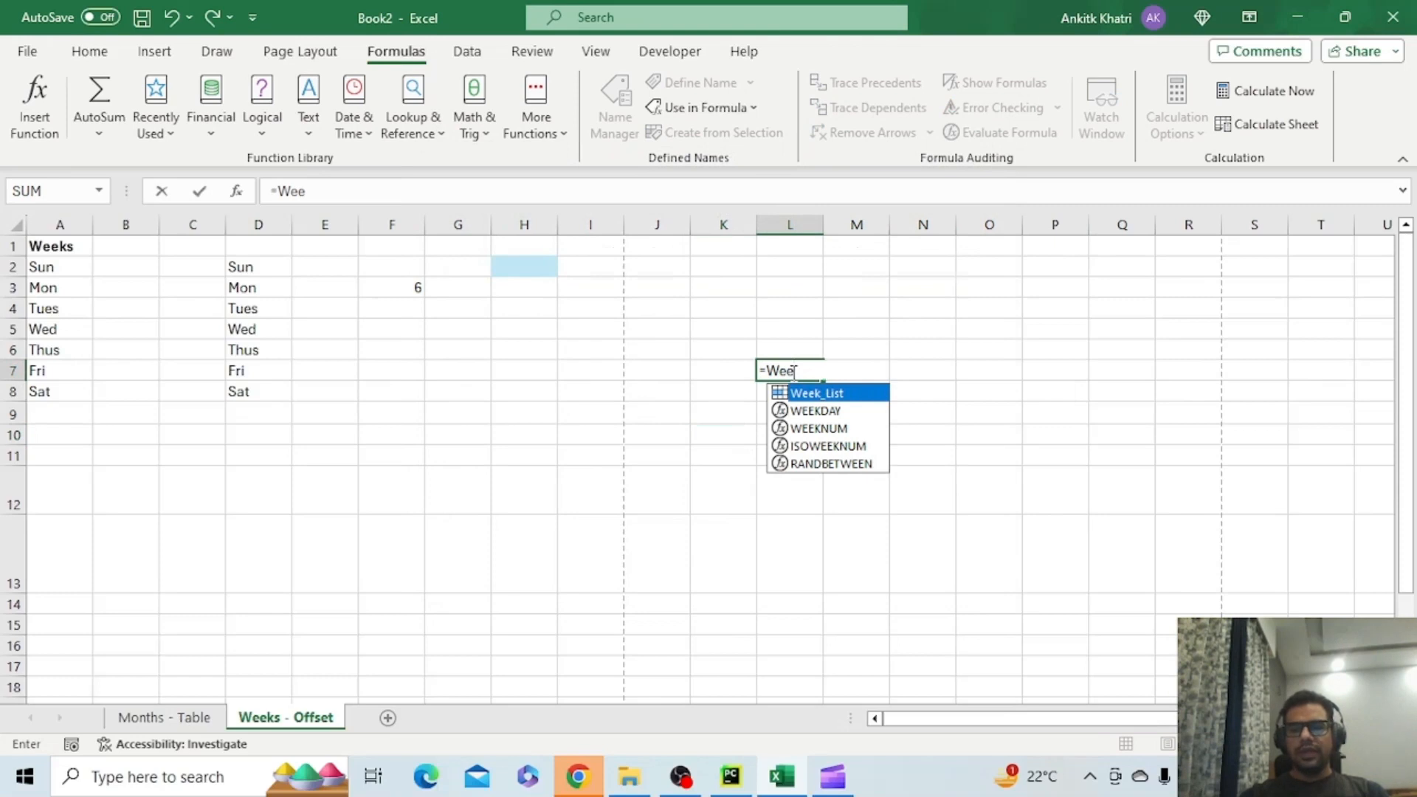
key("Tab")
key("Return")
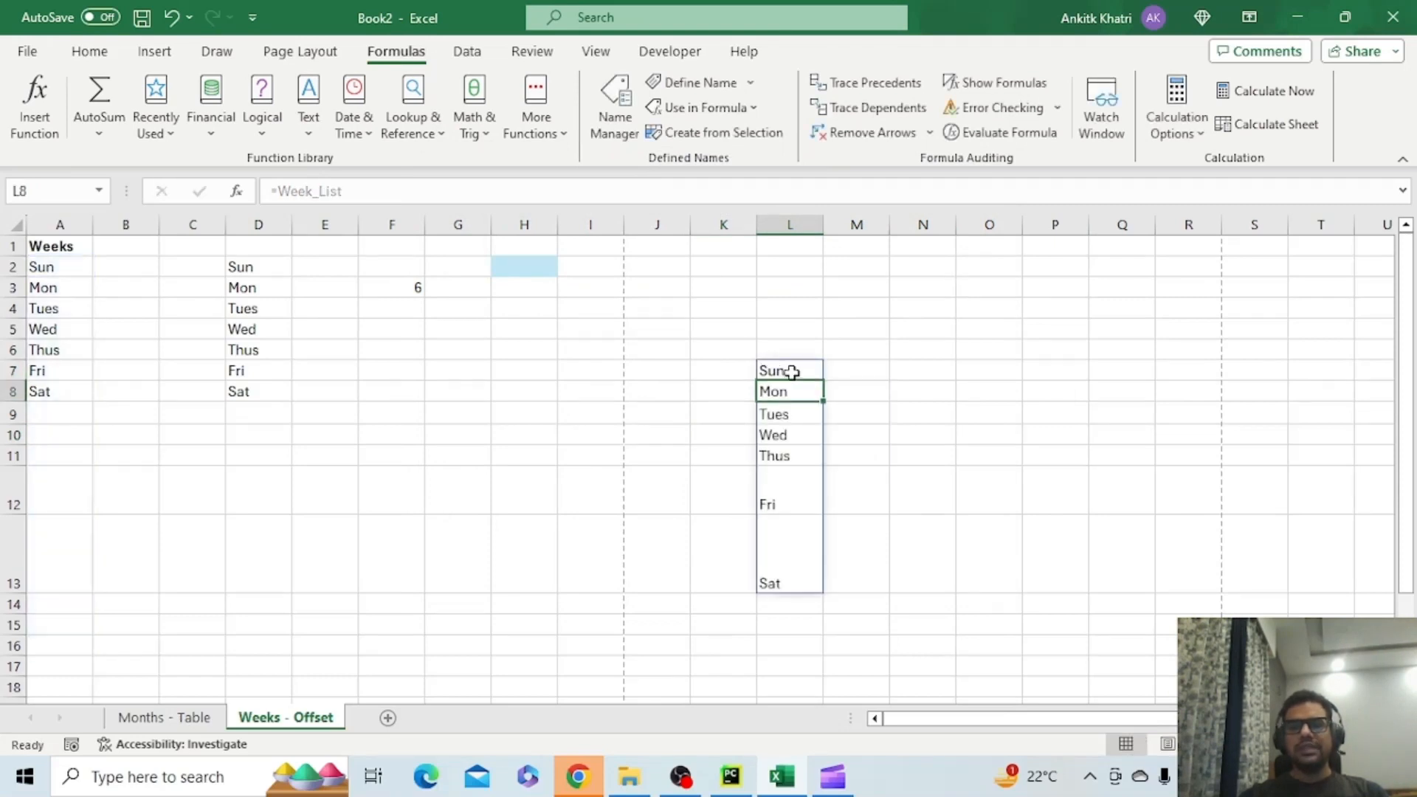
Extend the Weeks list with Sun, Mon, ABC and XYZ in cells A9 to A12.
left_click(53, 417)
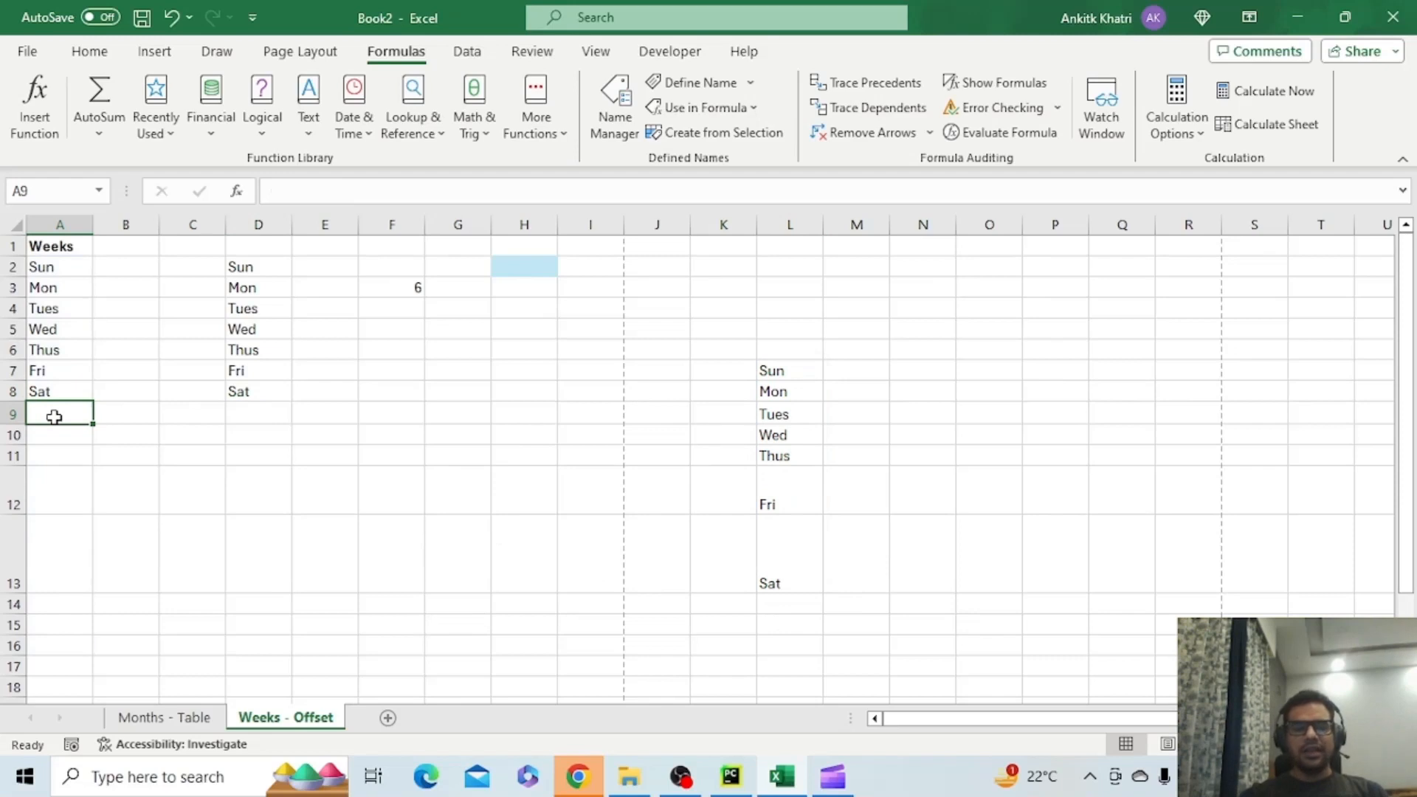
type("Sun")
key("Return")
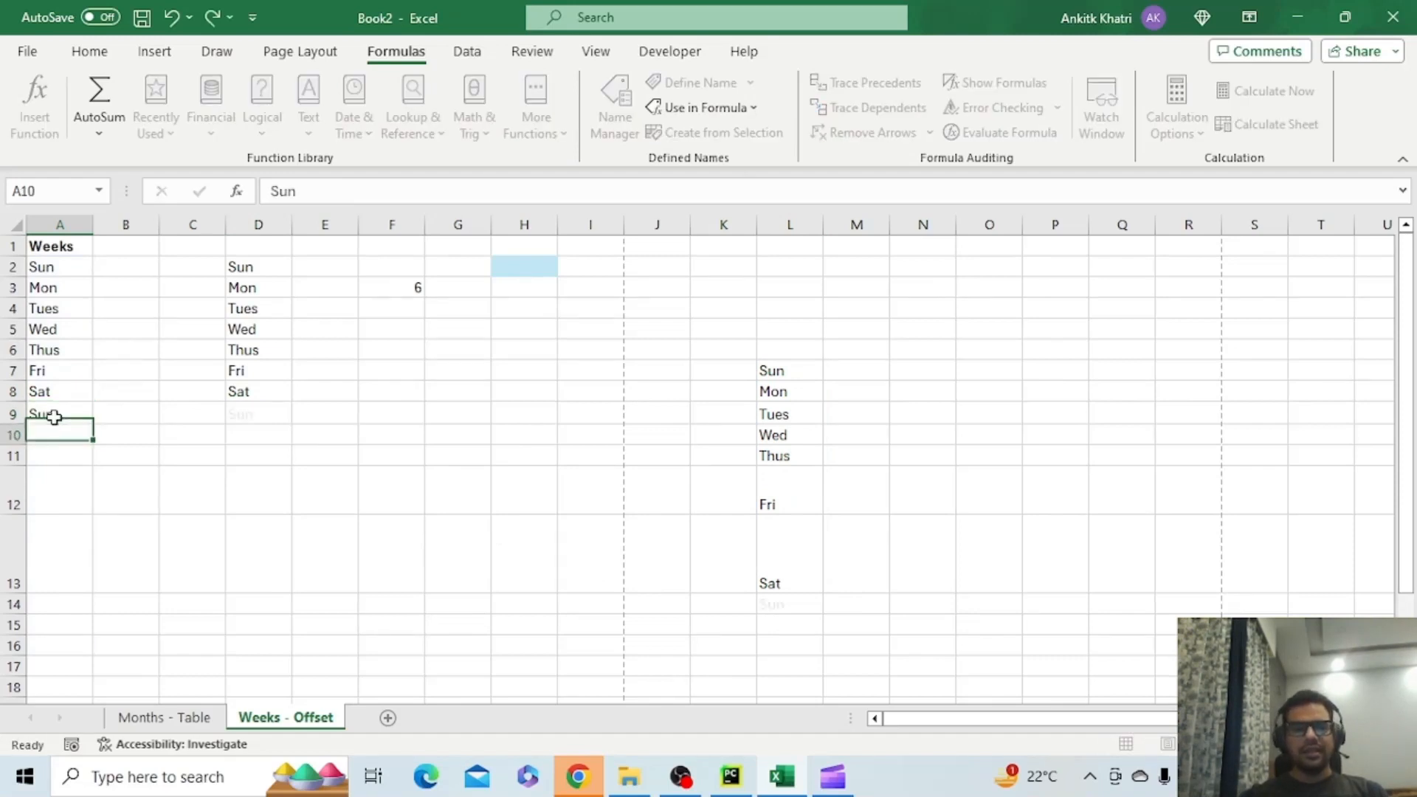
type("Mon")
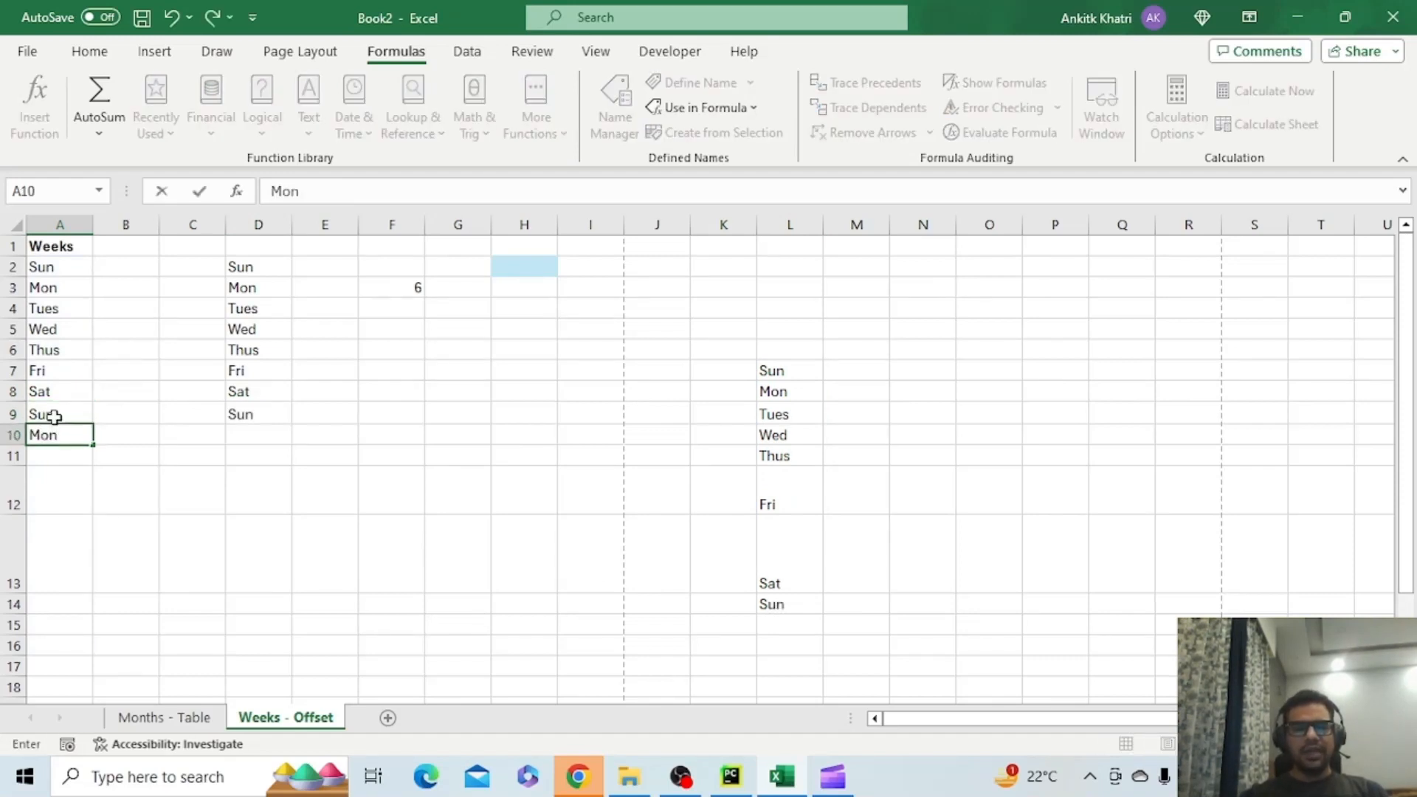
key("Return")
type("ABC")
key("Return")
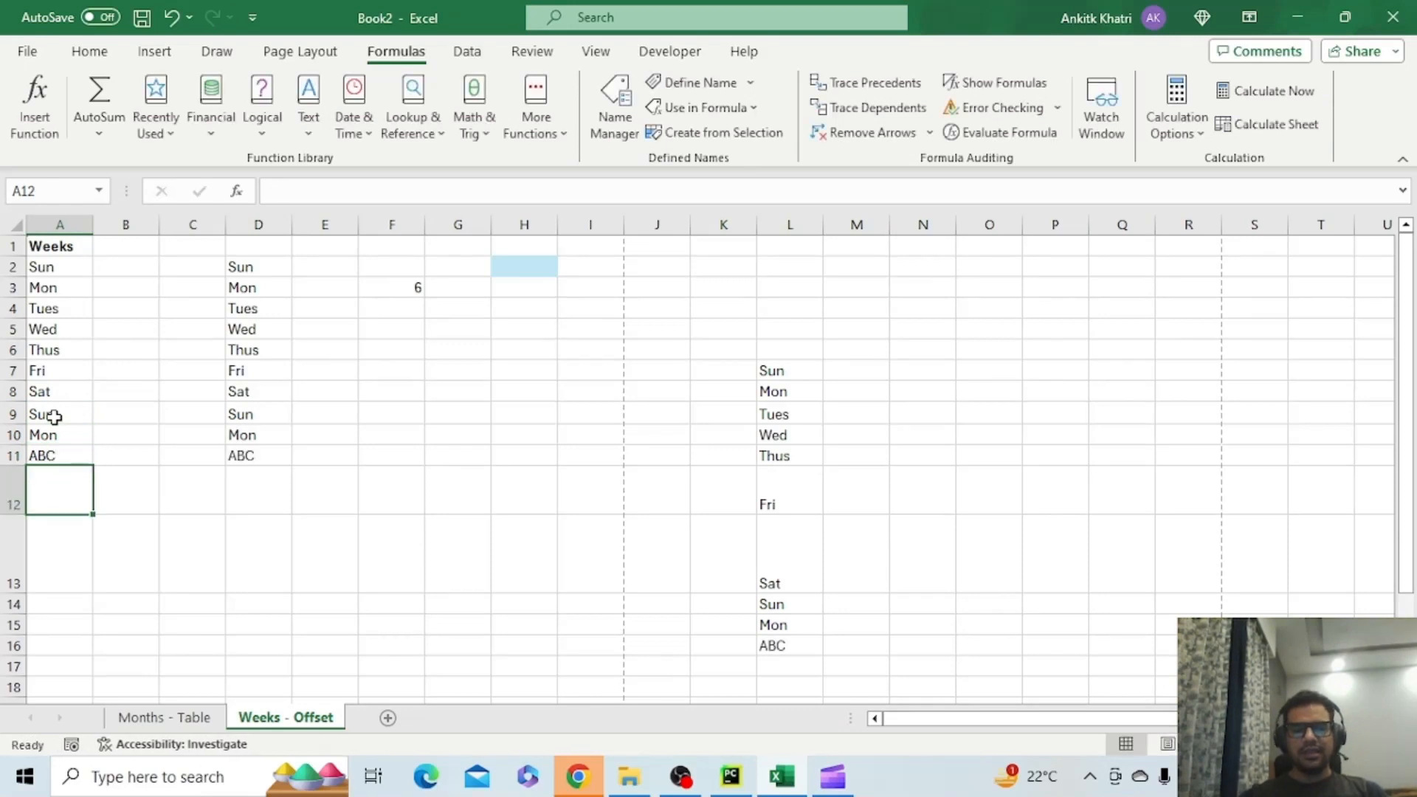
type("XYZ")
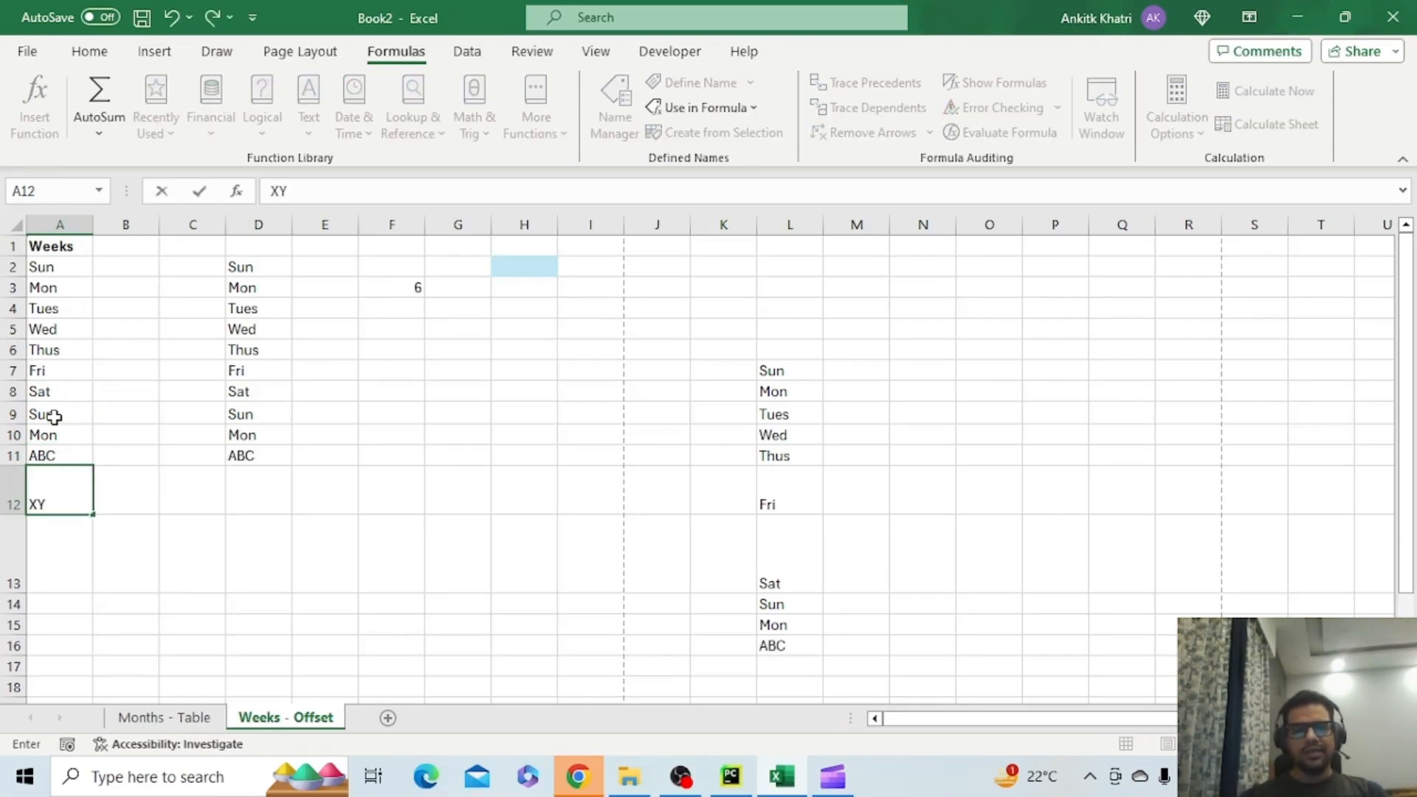
key("Return")
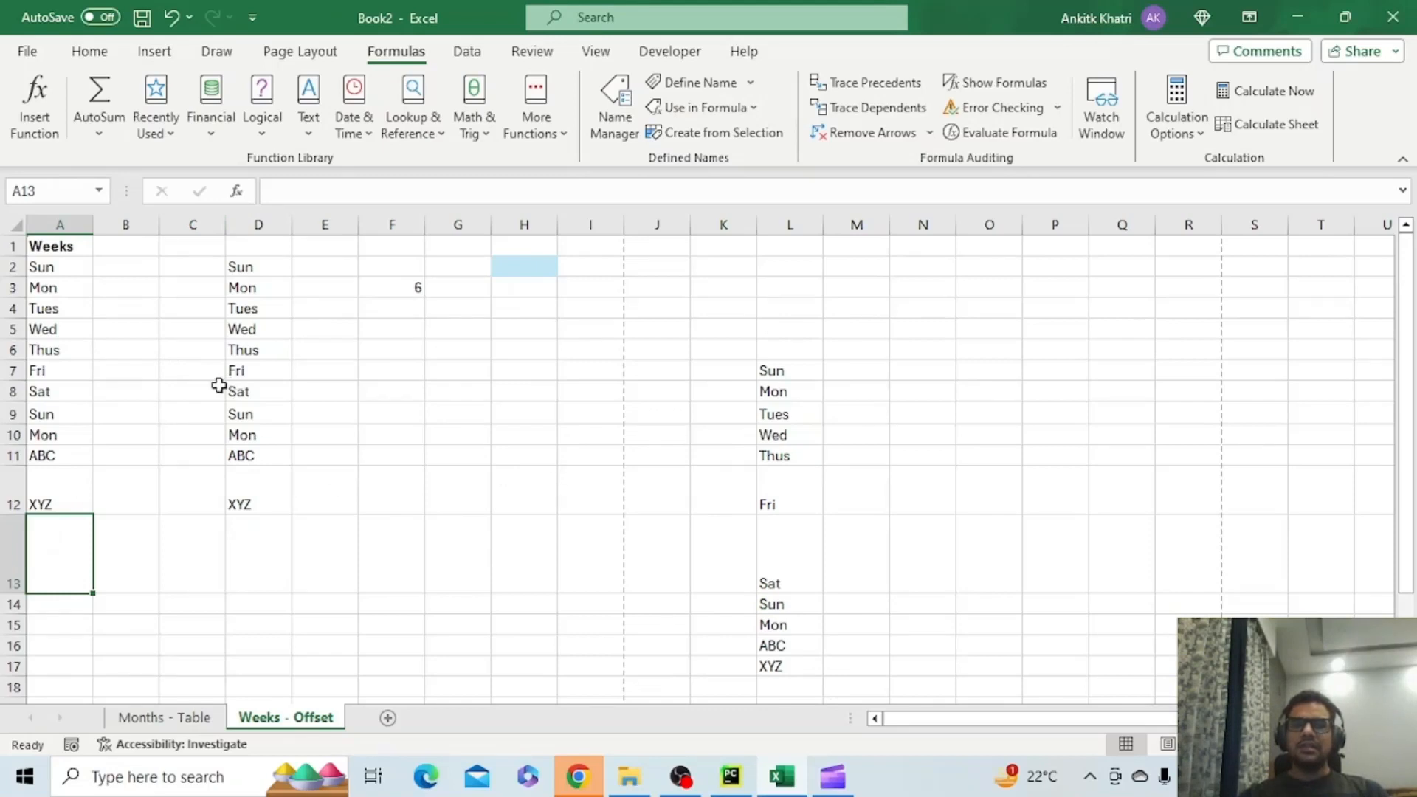
Compare the Weeks list with the Week_List output in column L, and check the dropdown options in H2.
left_click(56, 267)
left_click(67, 414)
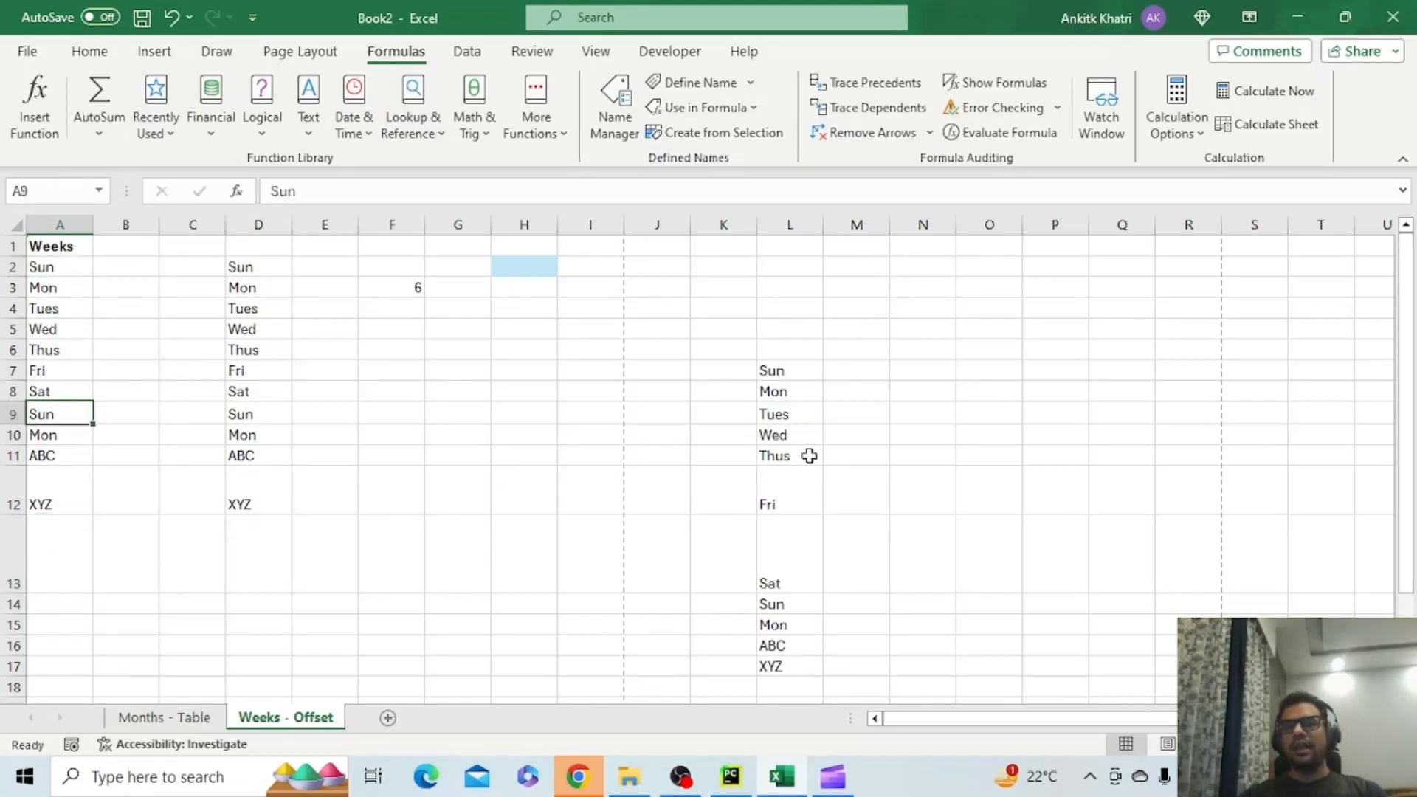
left_click(791, 368)
left_click(796, 589)
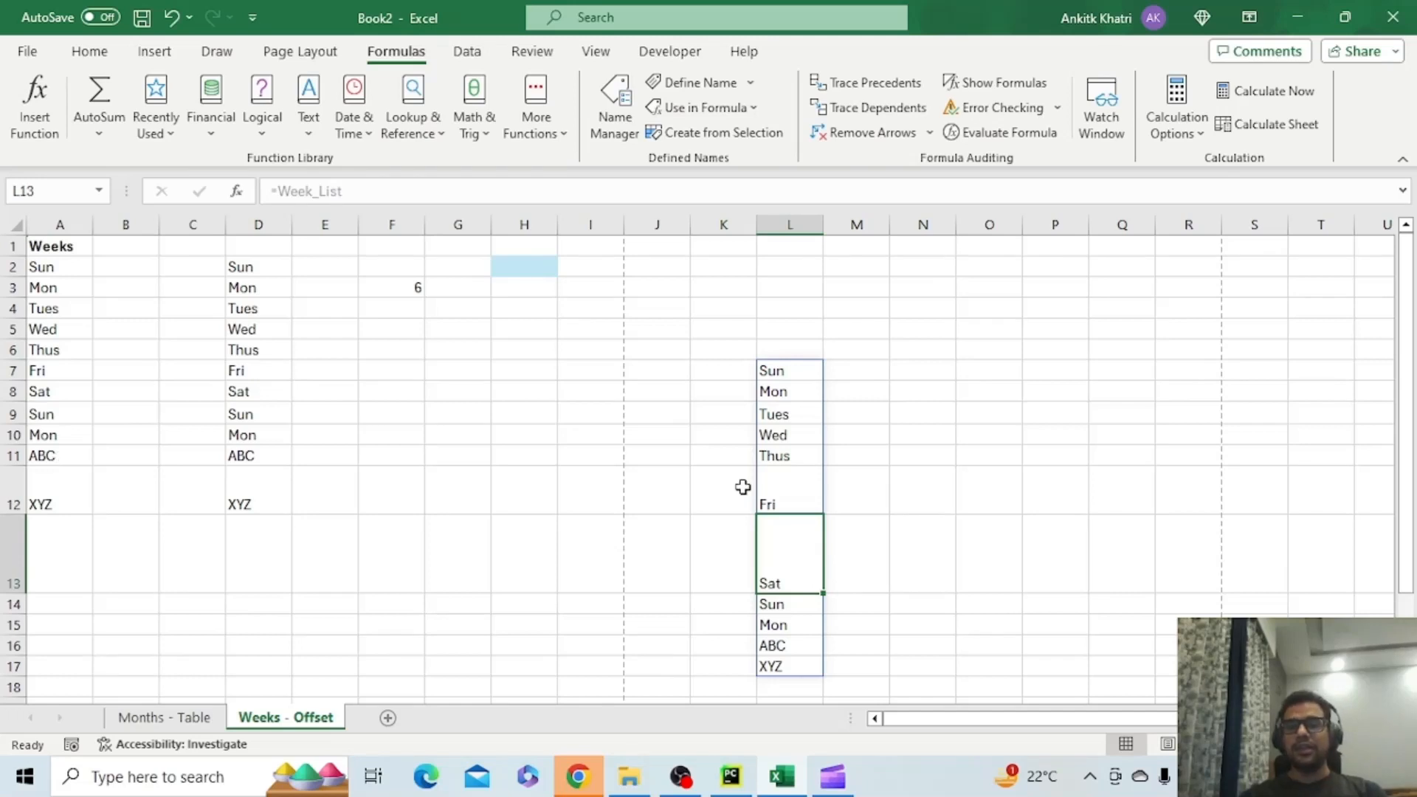
left_click(540, 264)
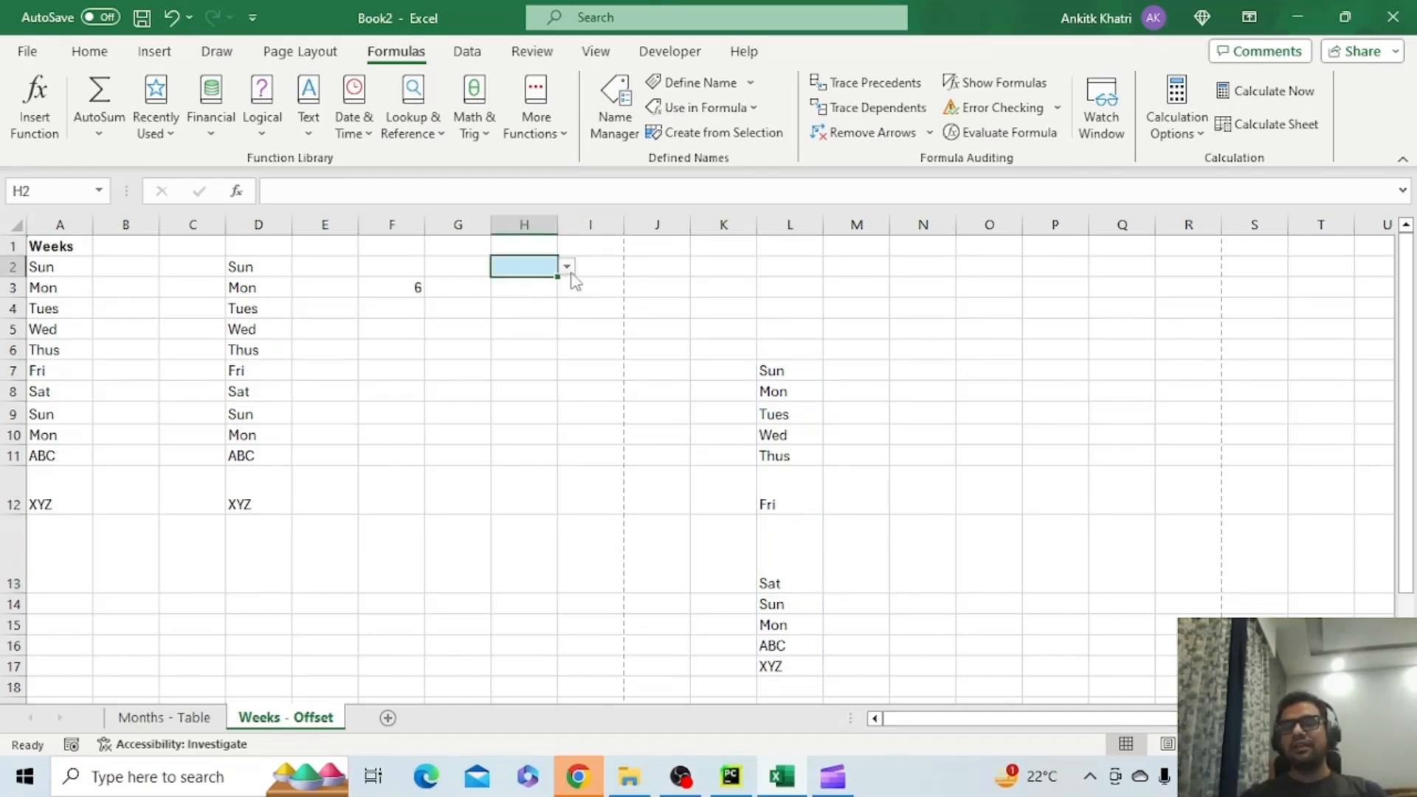
left_click(568, 268)
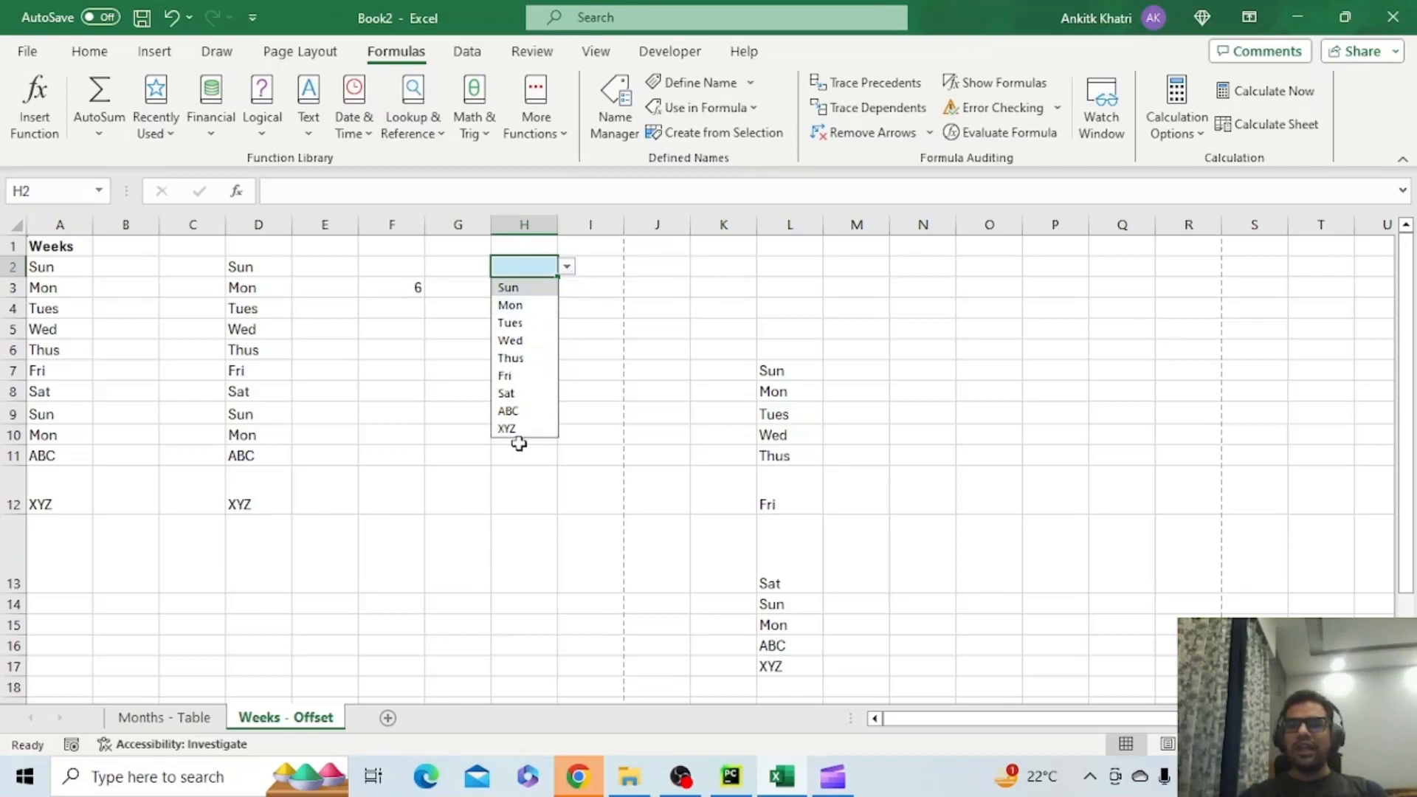